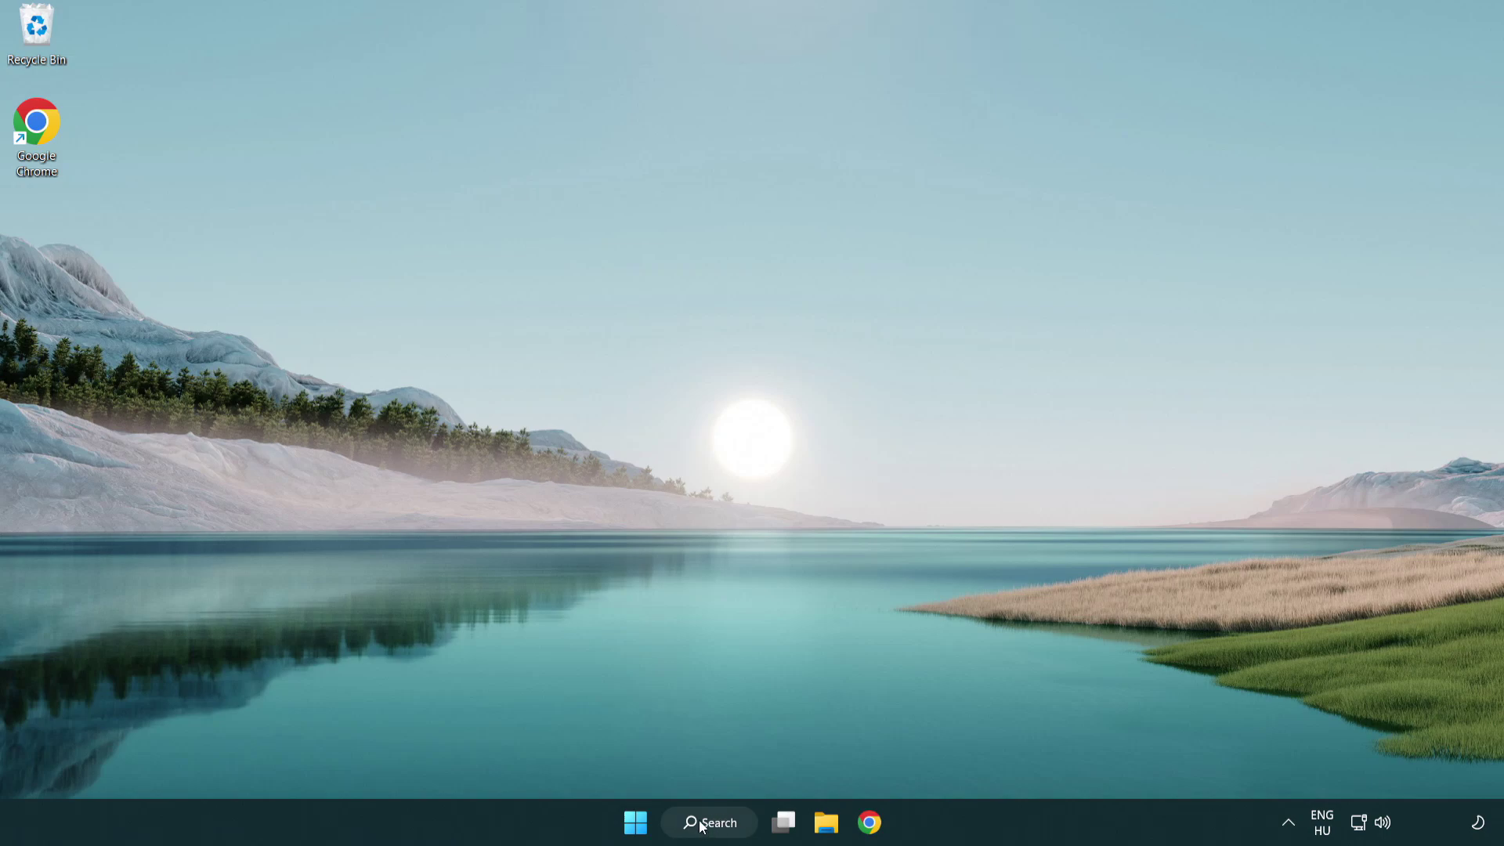
Search Windows for 'device manager' and launch the Device Manager best match.
left_click(710, 822)
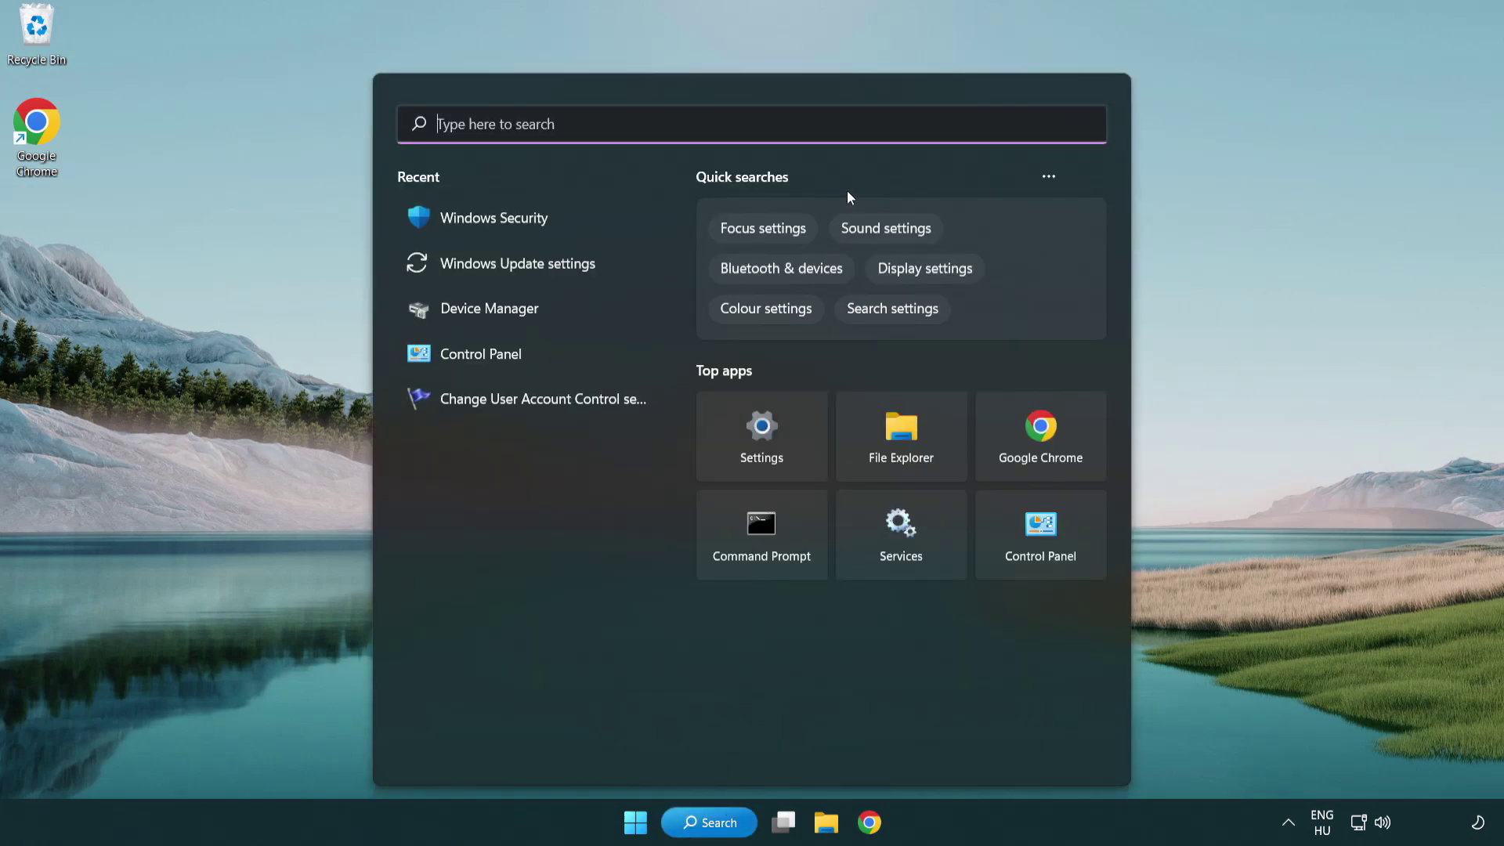
type("device ")
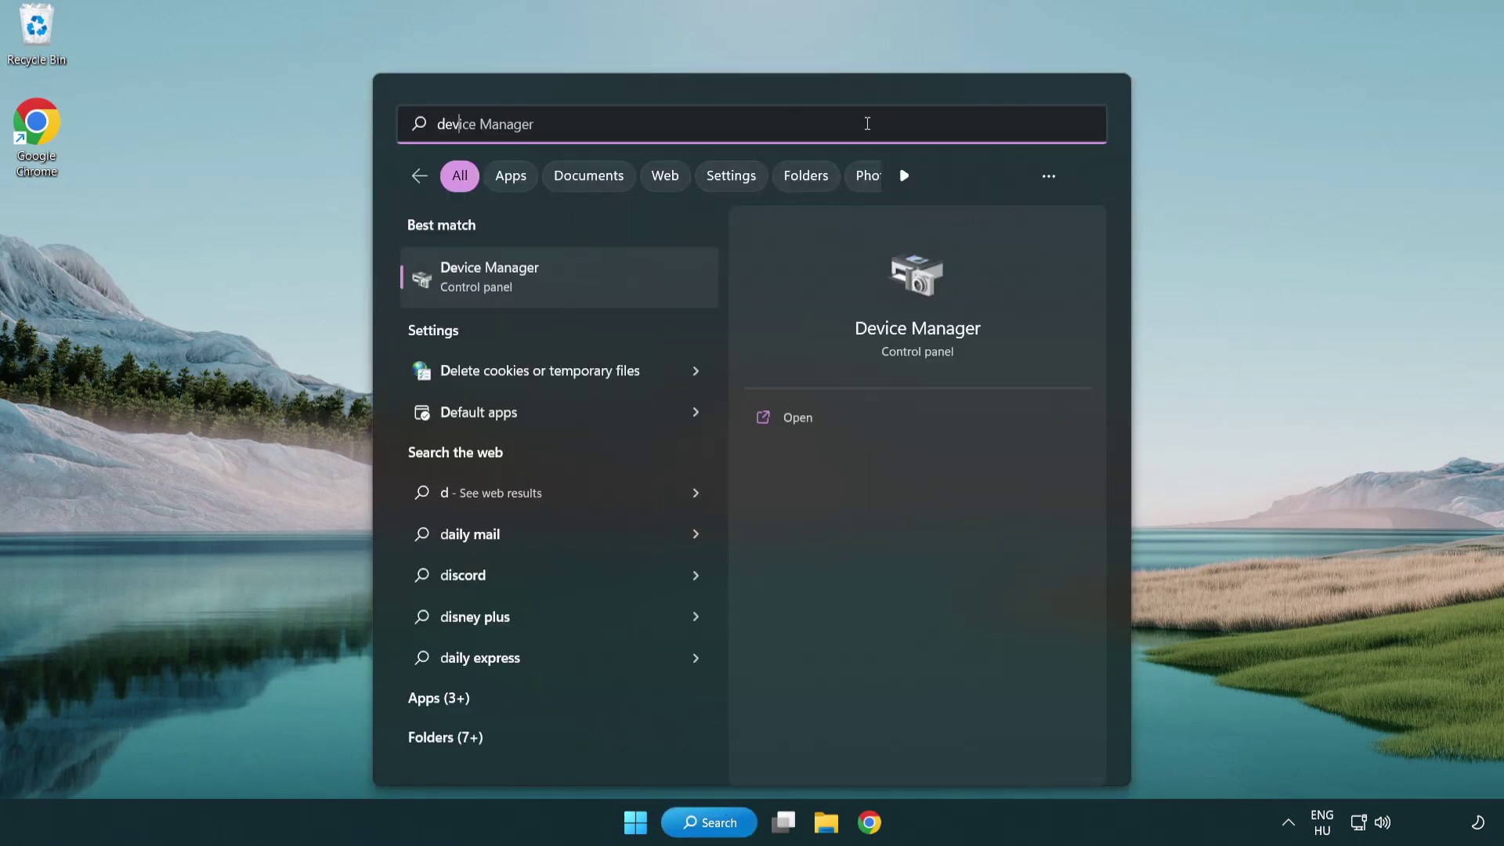
type("manager")
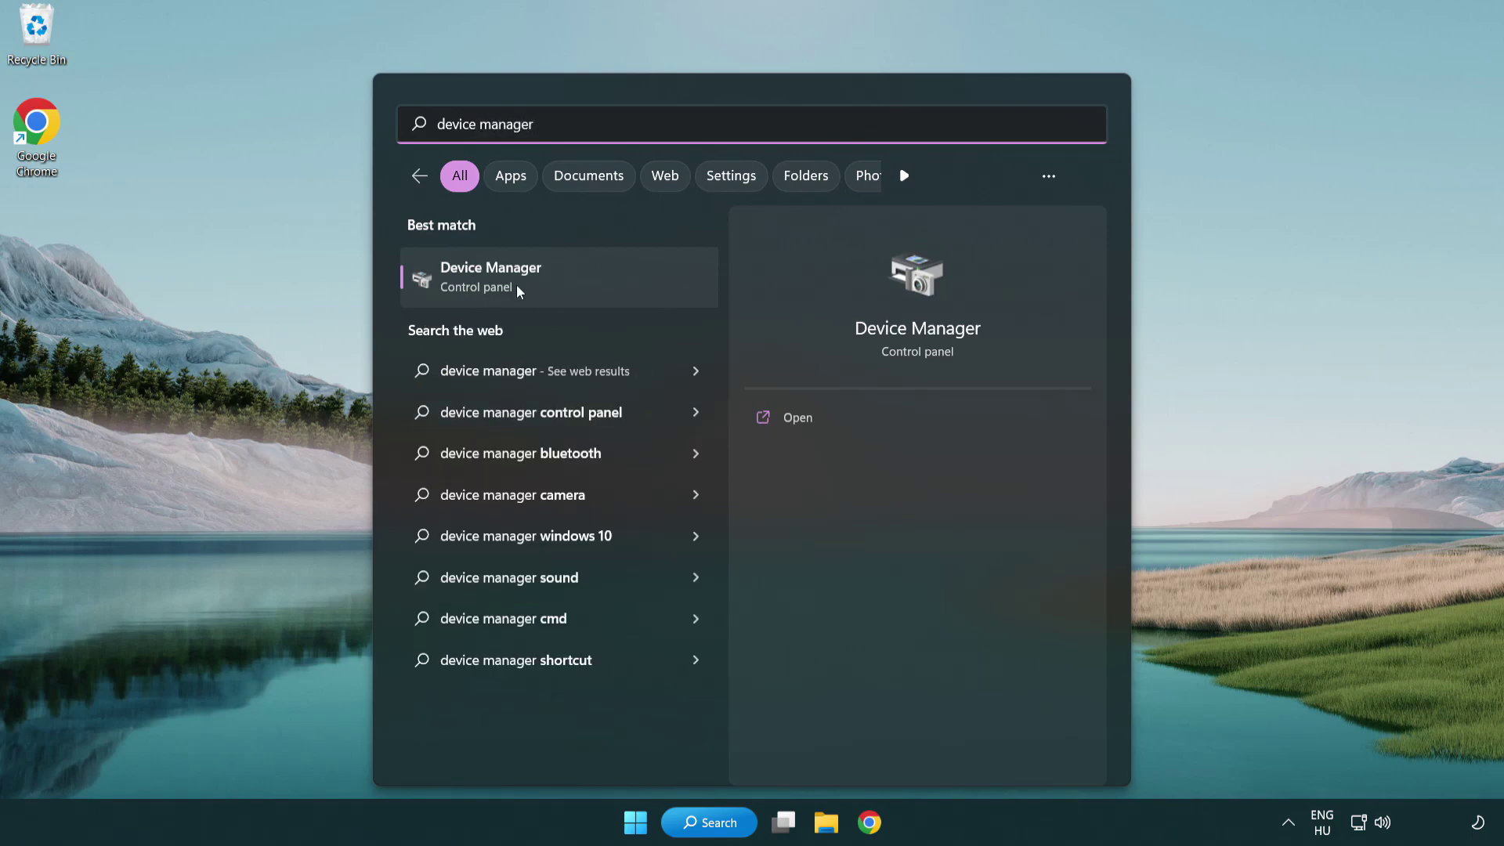
left_click(603, 287)
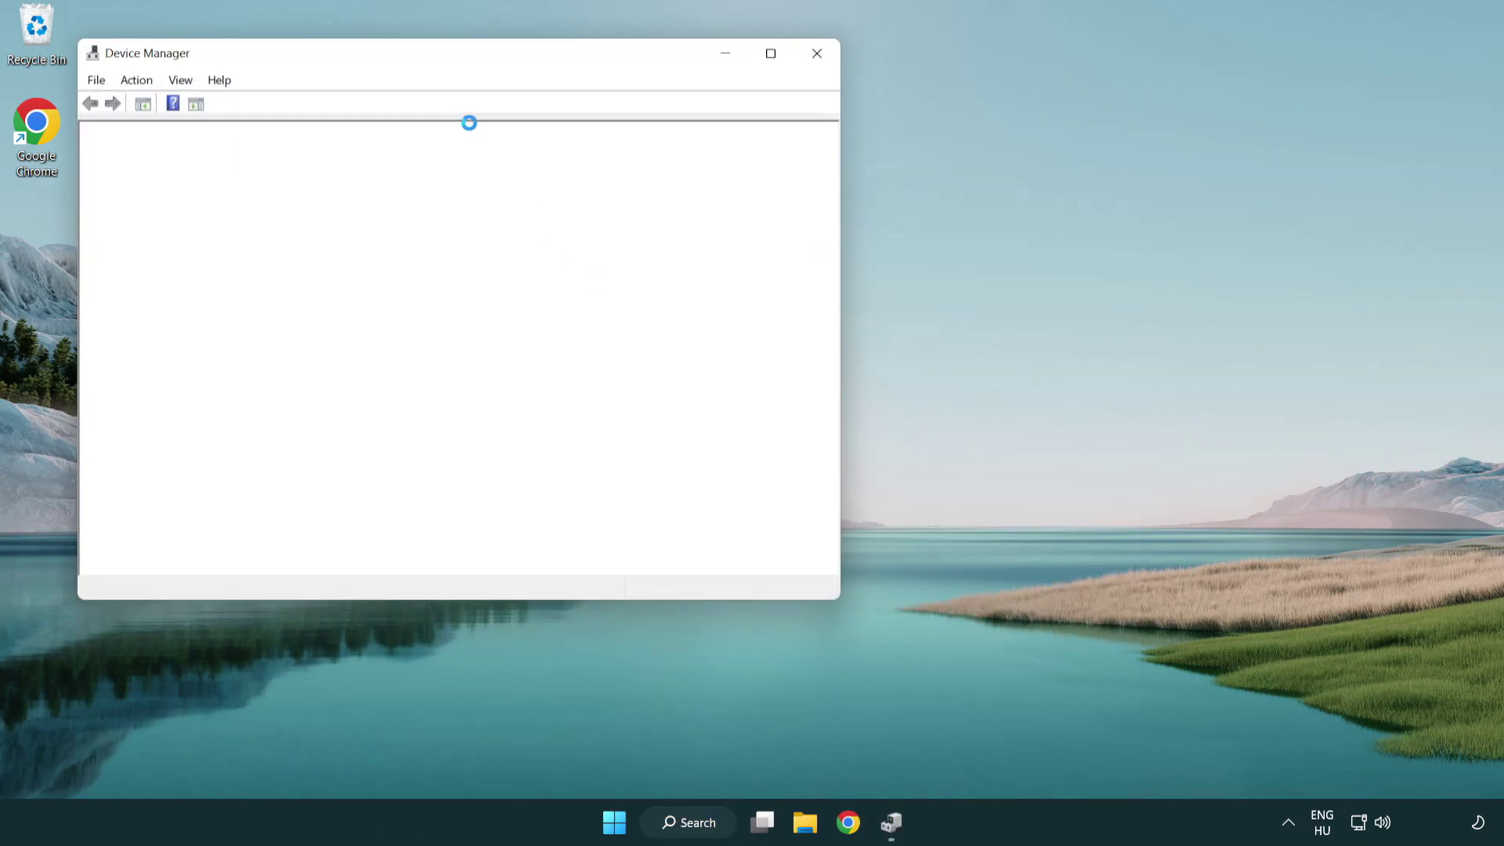
Expand Display adapters and start a driver update for the VMware SVGA 3D adapter.
left_click_drag(411, 59, 663, 150)
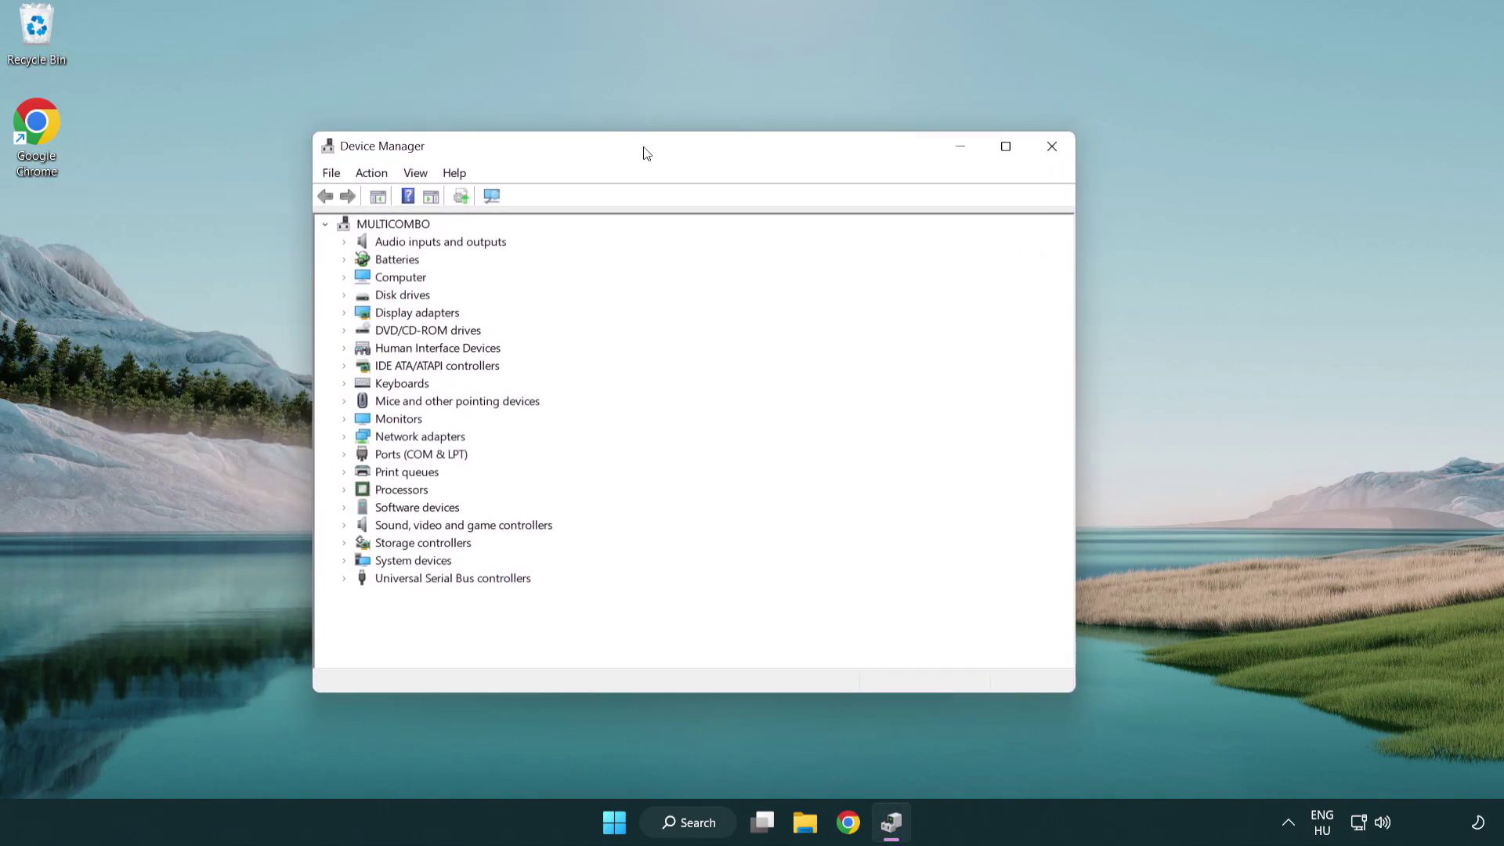
left_click(422, 312)
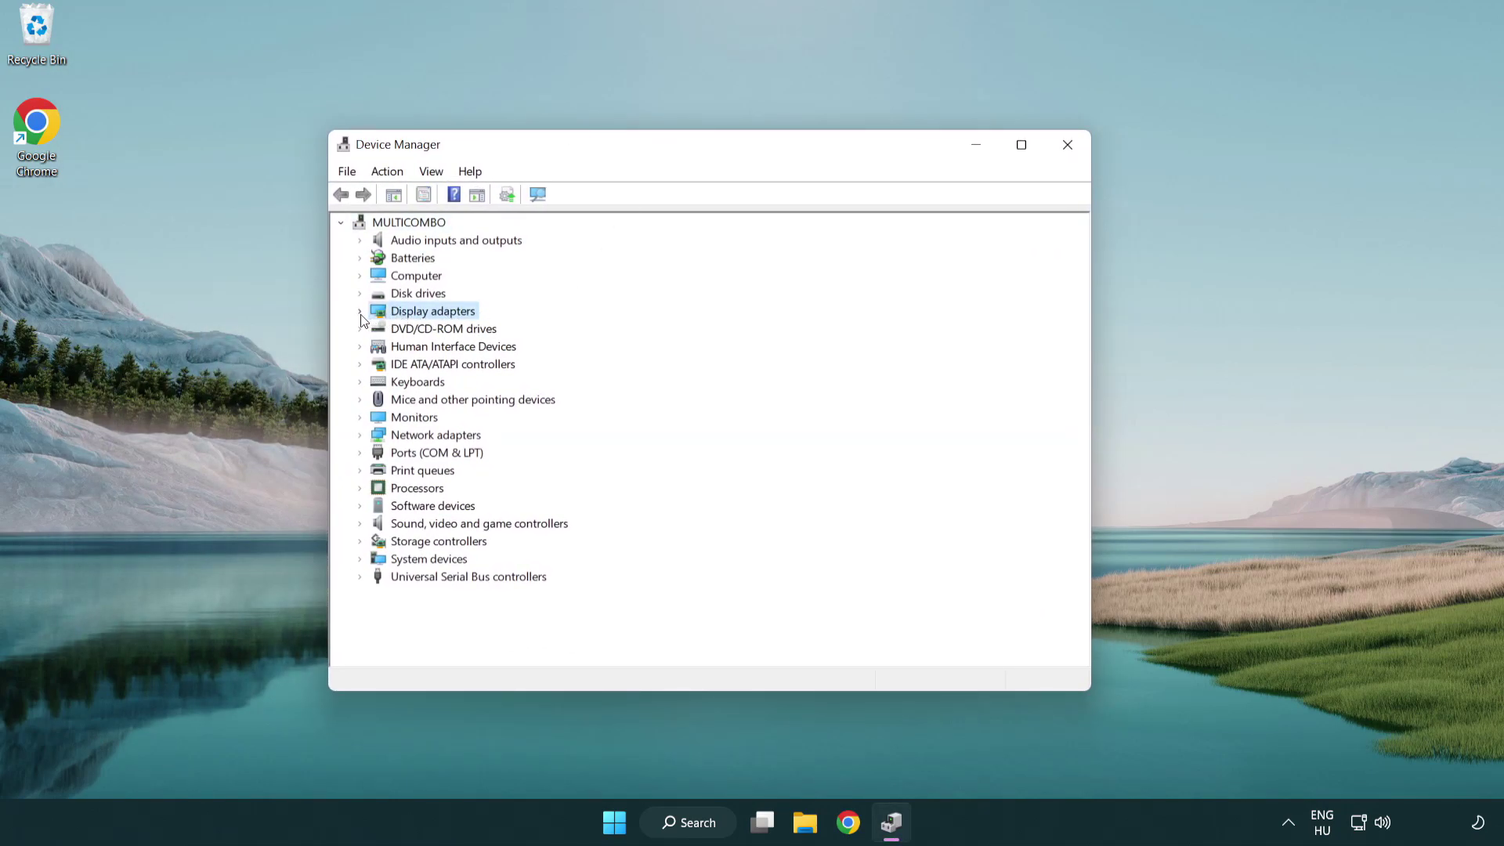
left_click(360, 312)
left_click(447, 329)
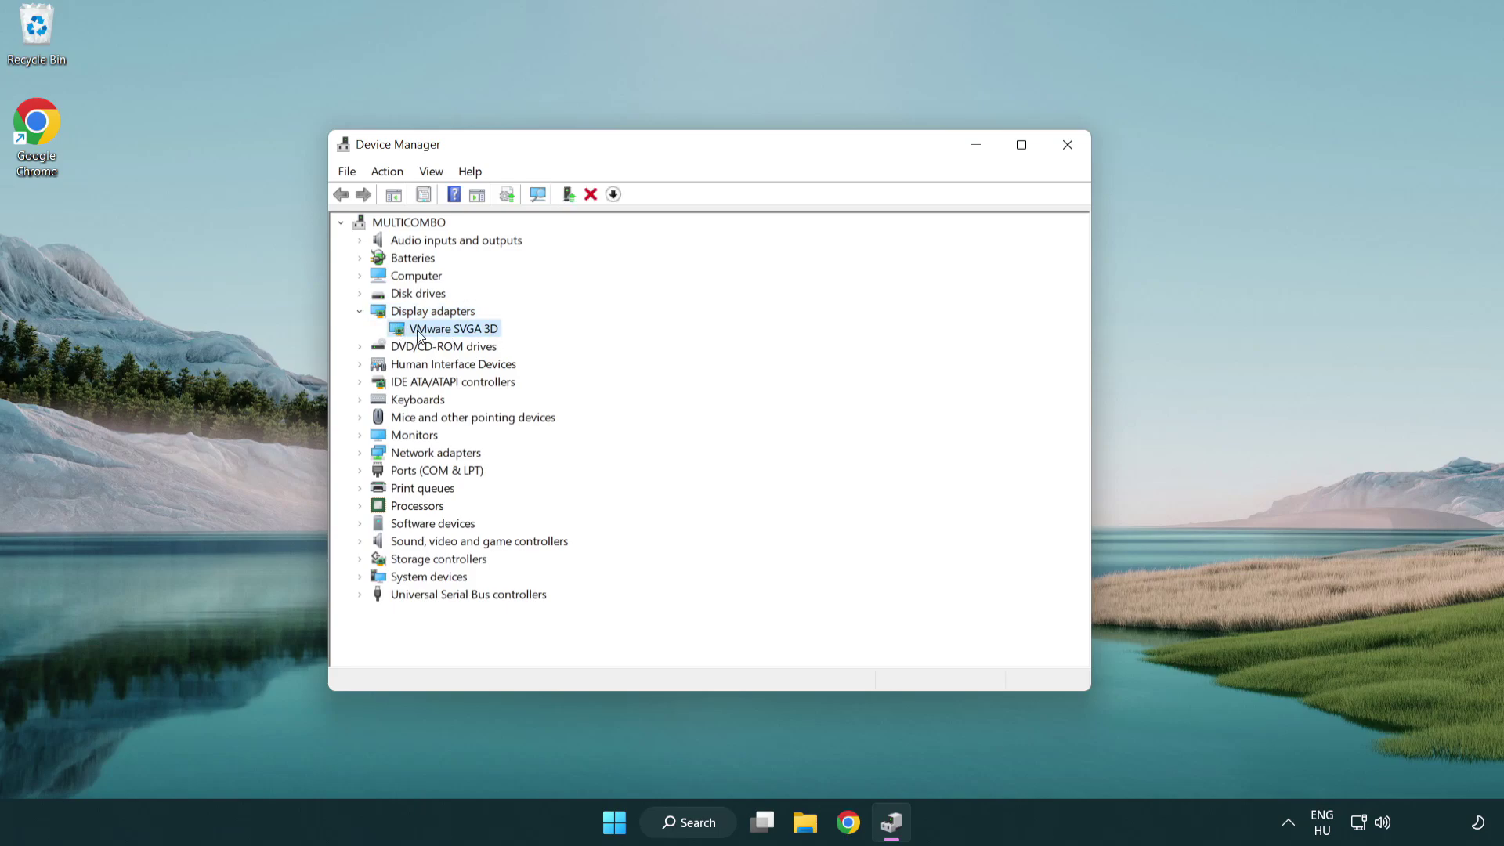
right_click(449, 336)
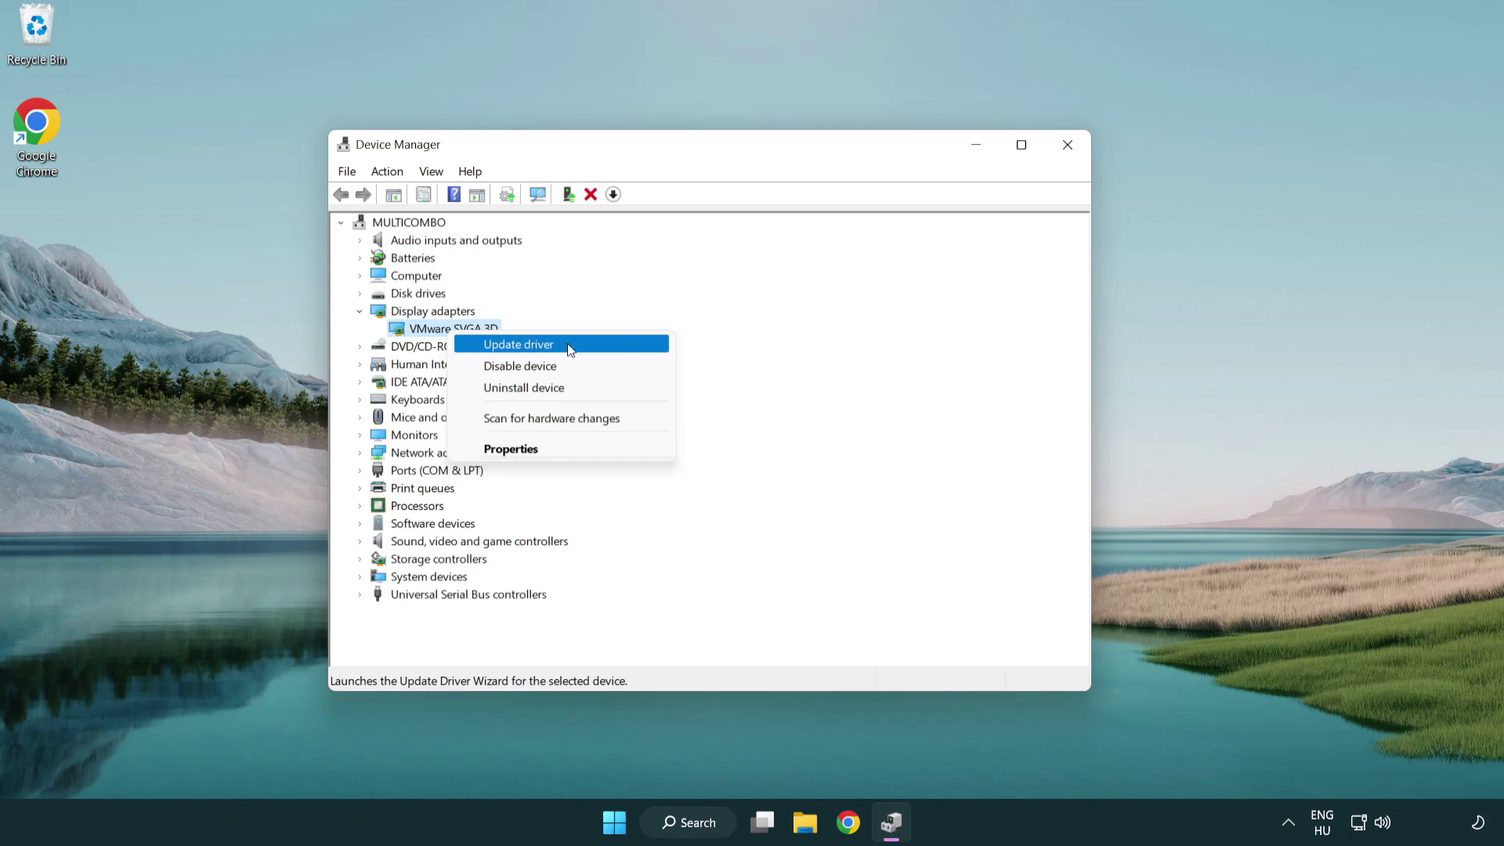
Automatically search for a VMware SVGA 3D driver, confirm it's current, and close Device Manager.
left_click(590, 342)
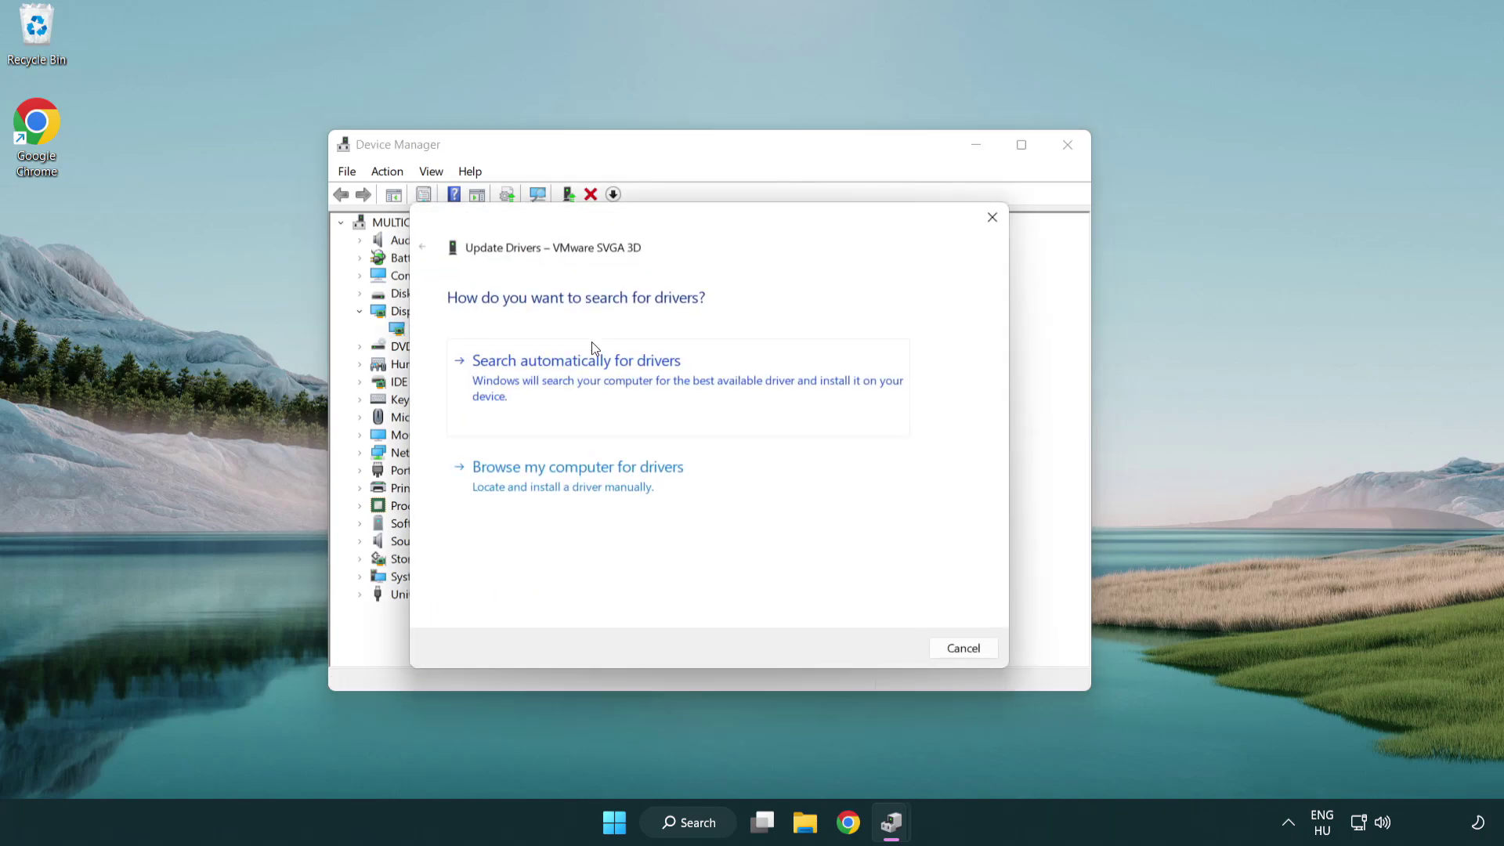
left_click_drag(623, 231, 653, 221)
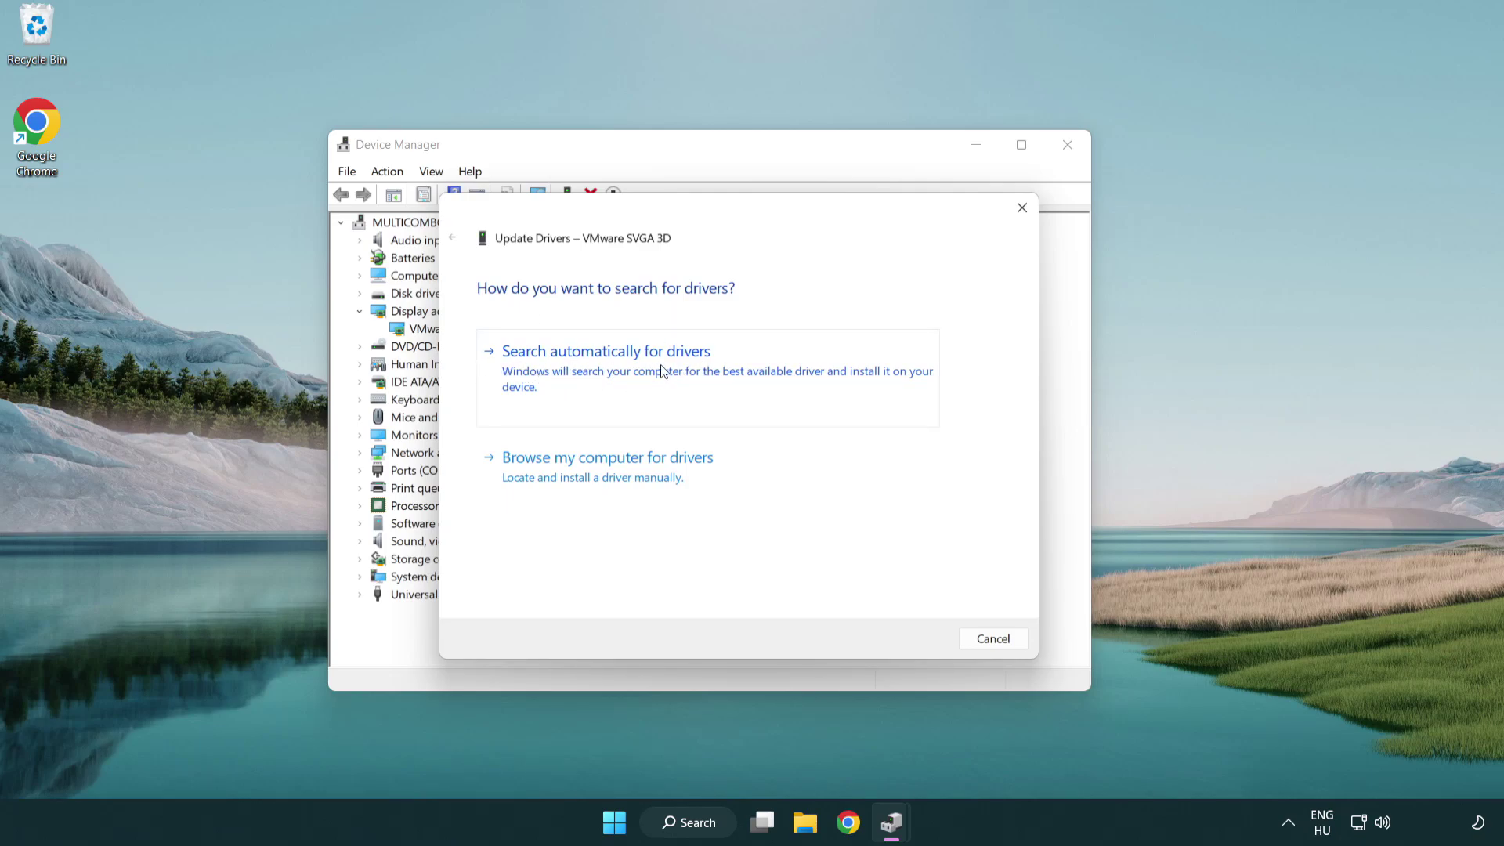
left_click(664, 370)
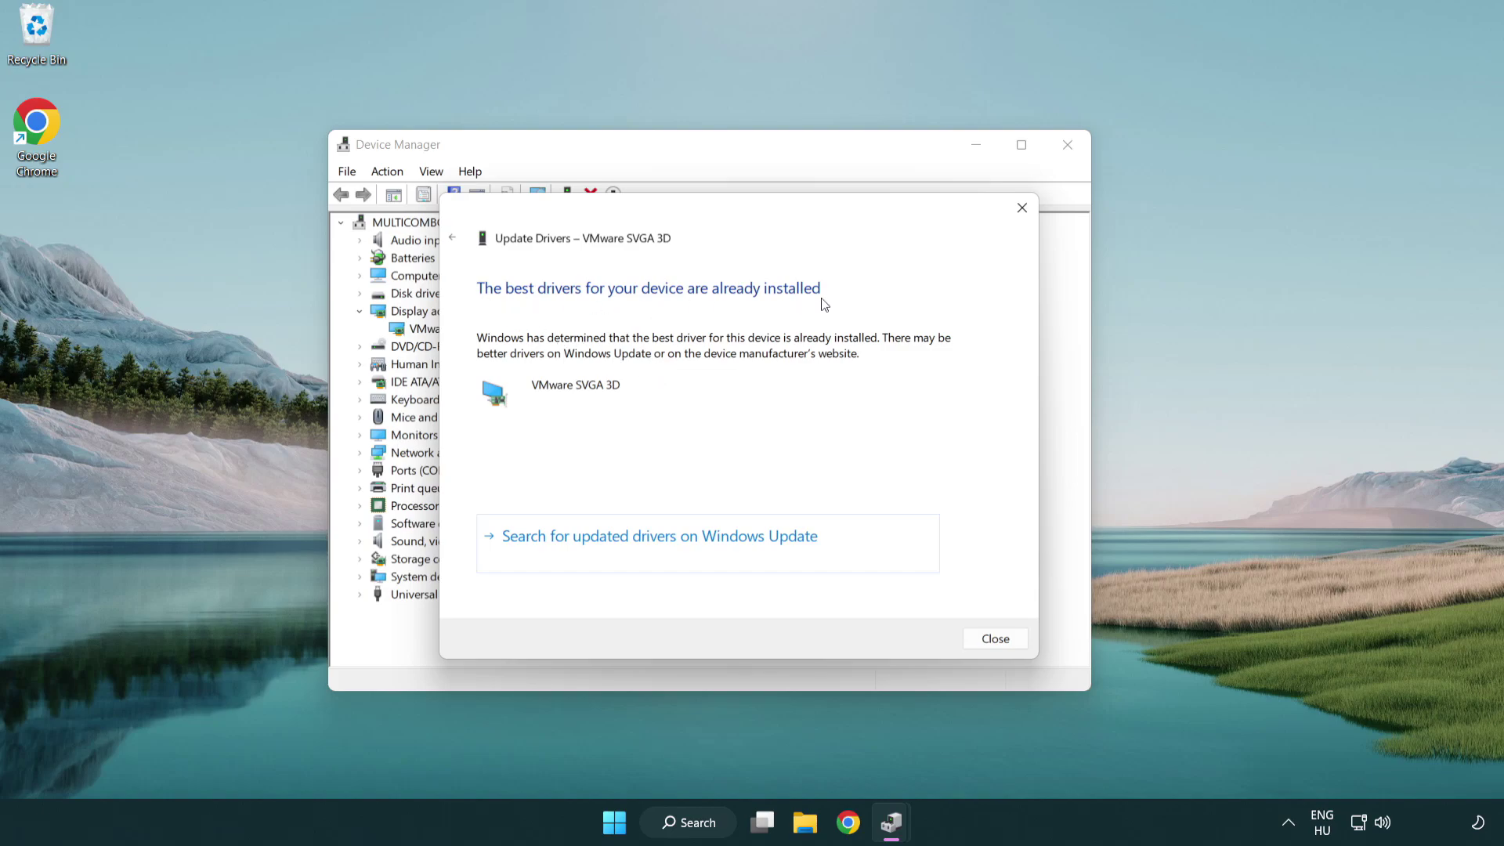
left_click(995, 638)
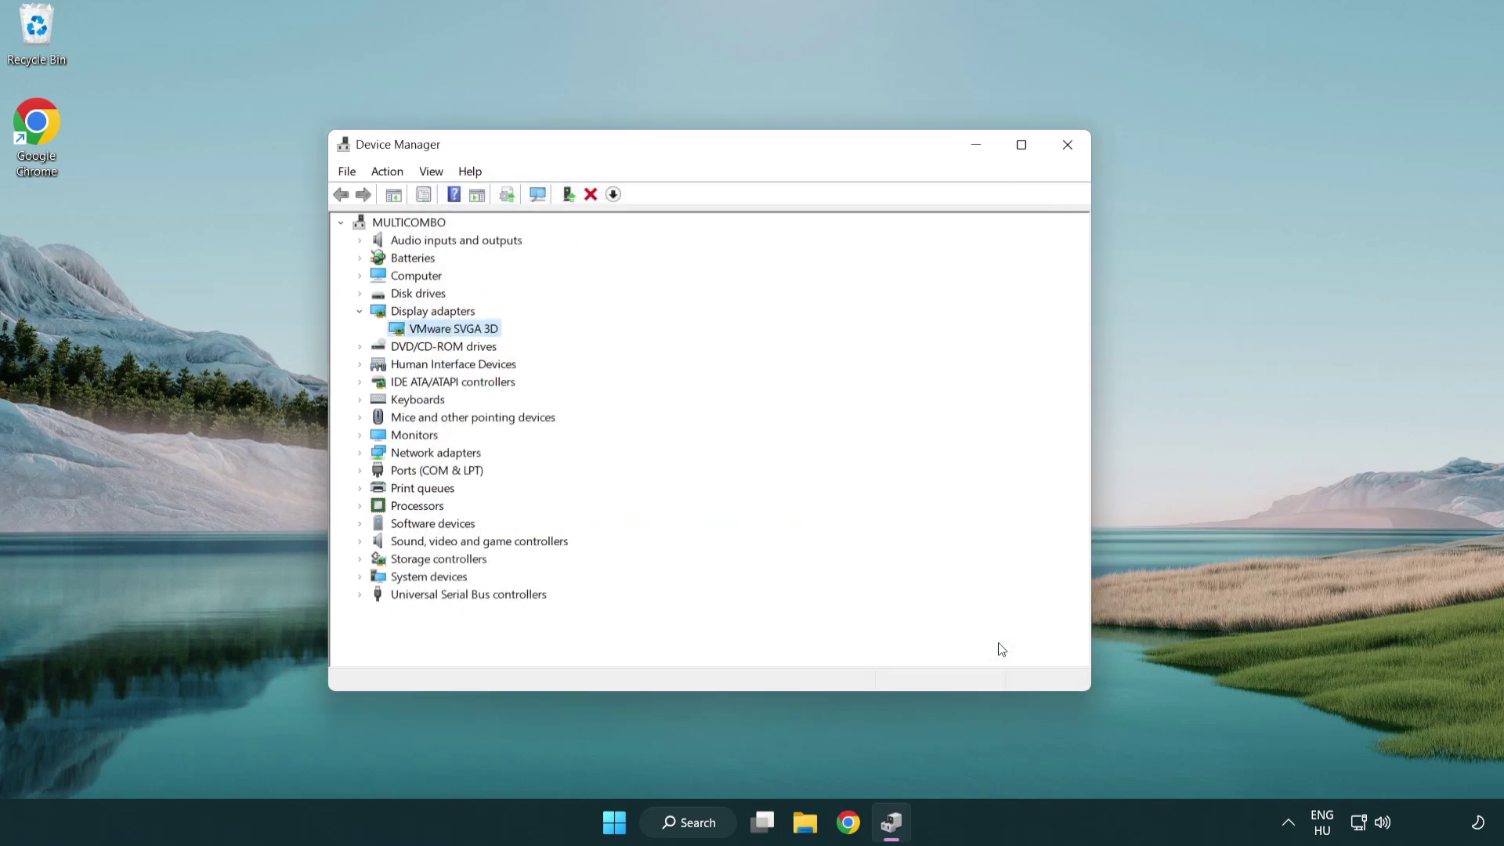
left_click(1068, 145)
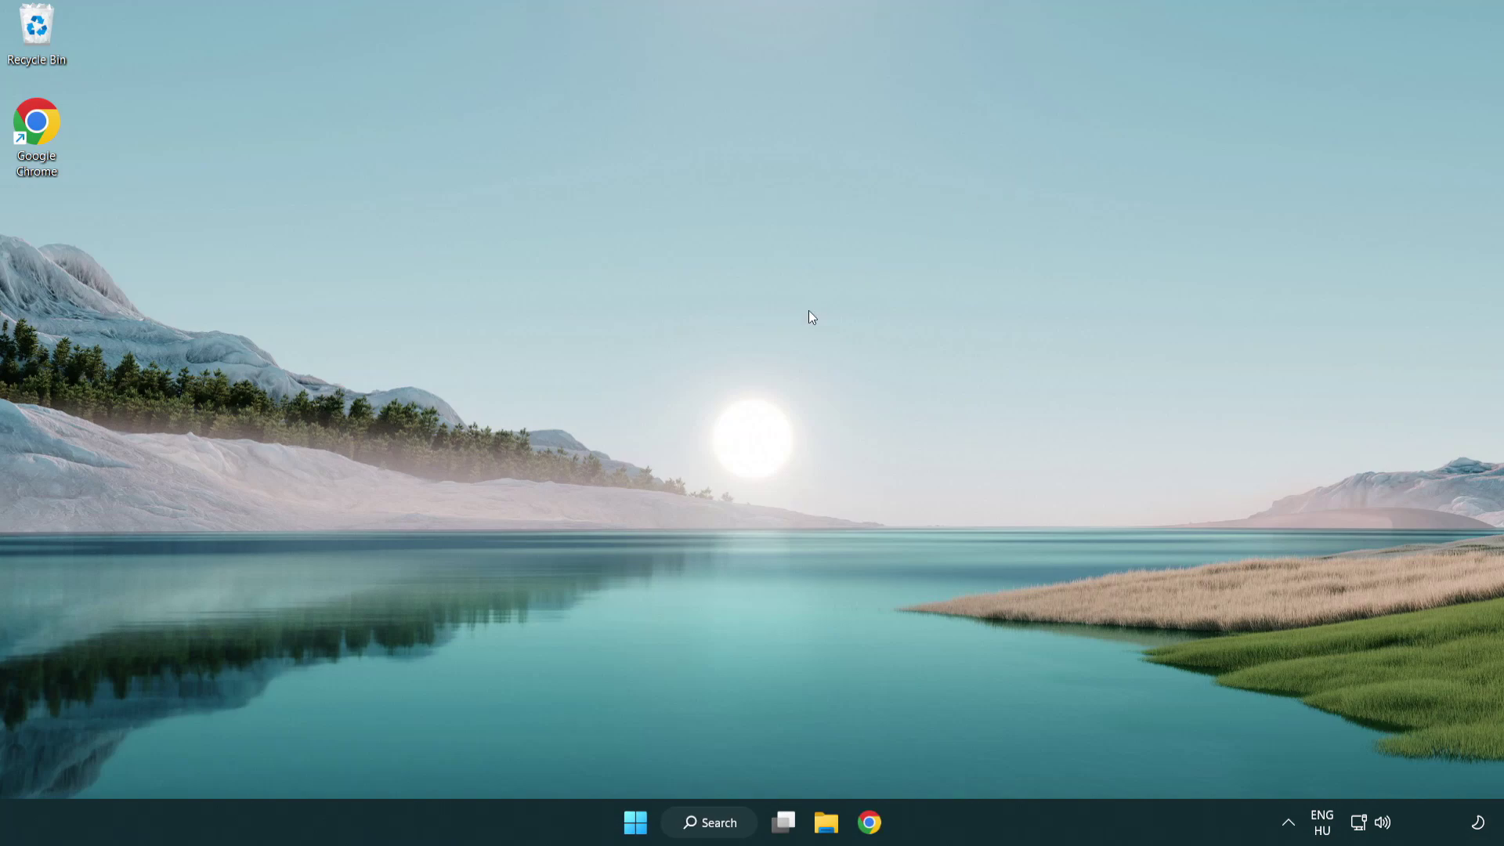
Search Windows for 'update' and launch Windows Update settings.
left_click(717, 822)
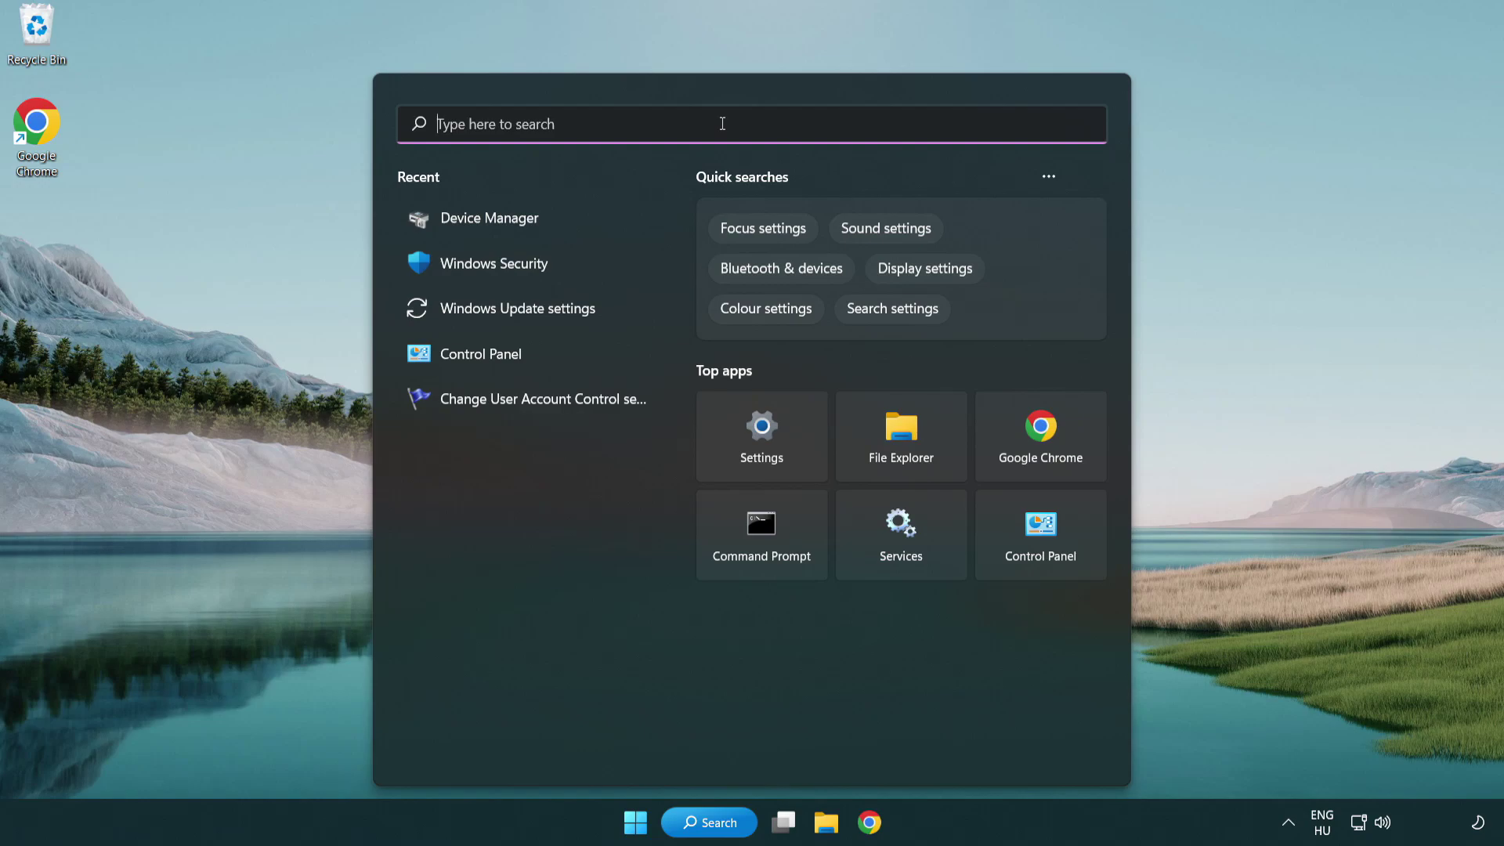
type("update")
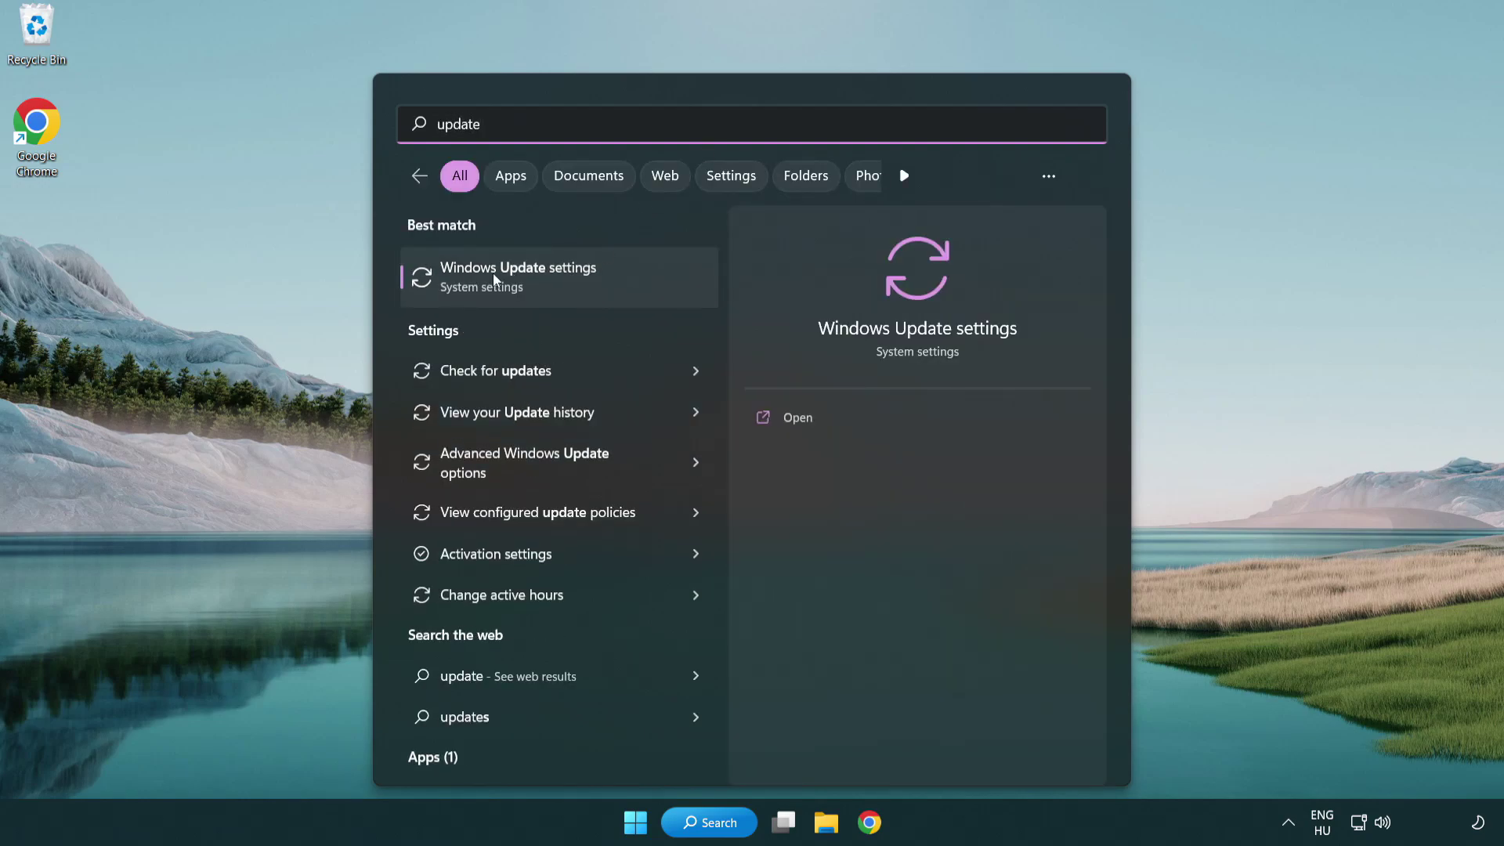
left_click(586, 282)
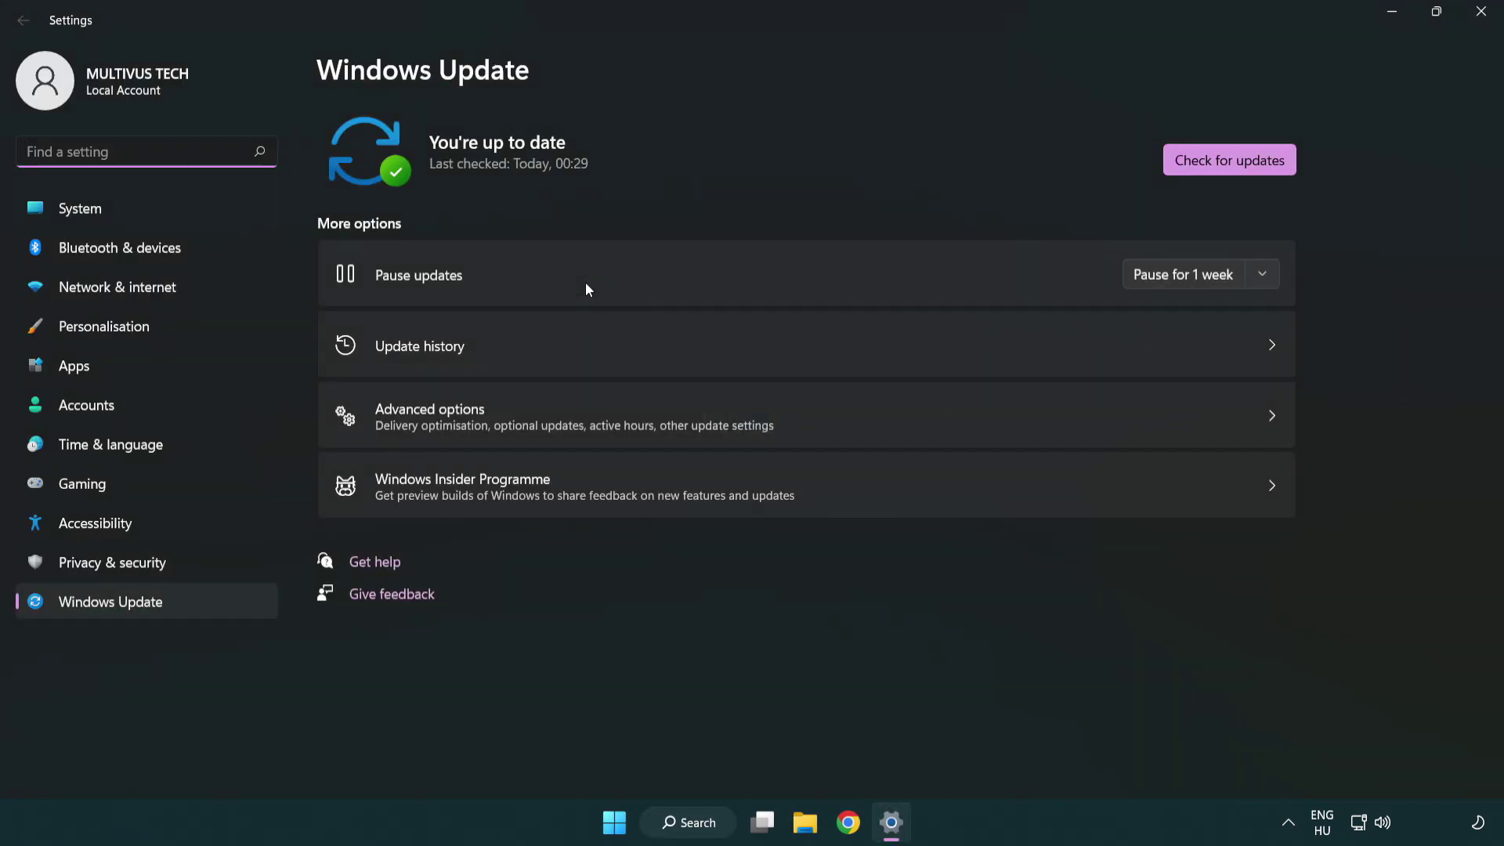
Check for updates, confirm Windows is up to date, and close Settings.
left_click(1260, 168)
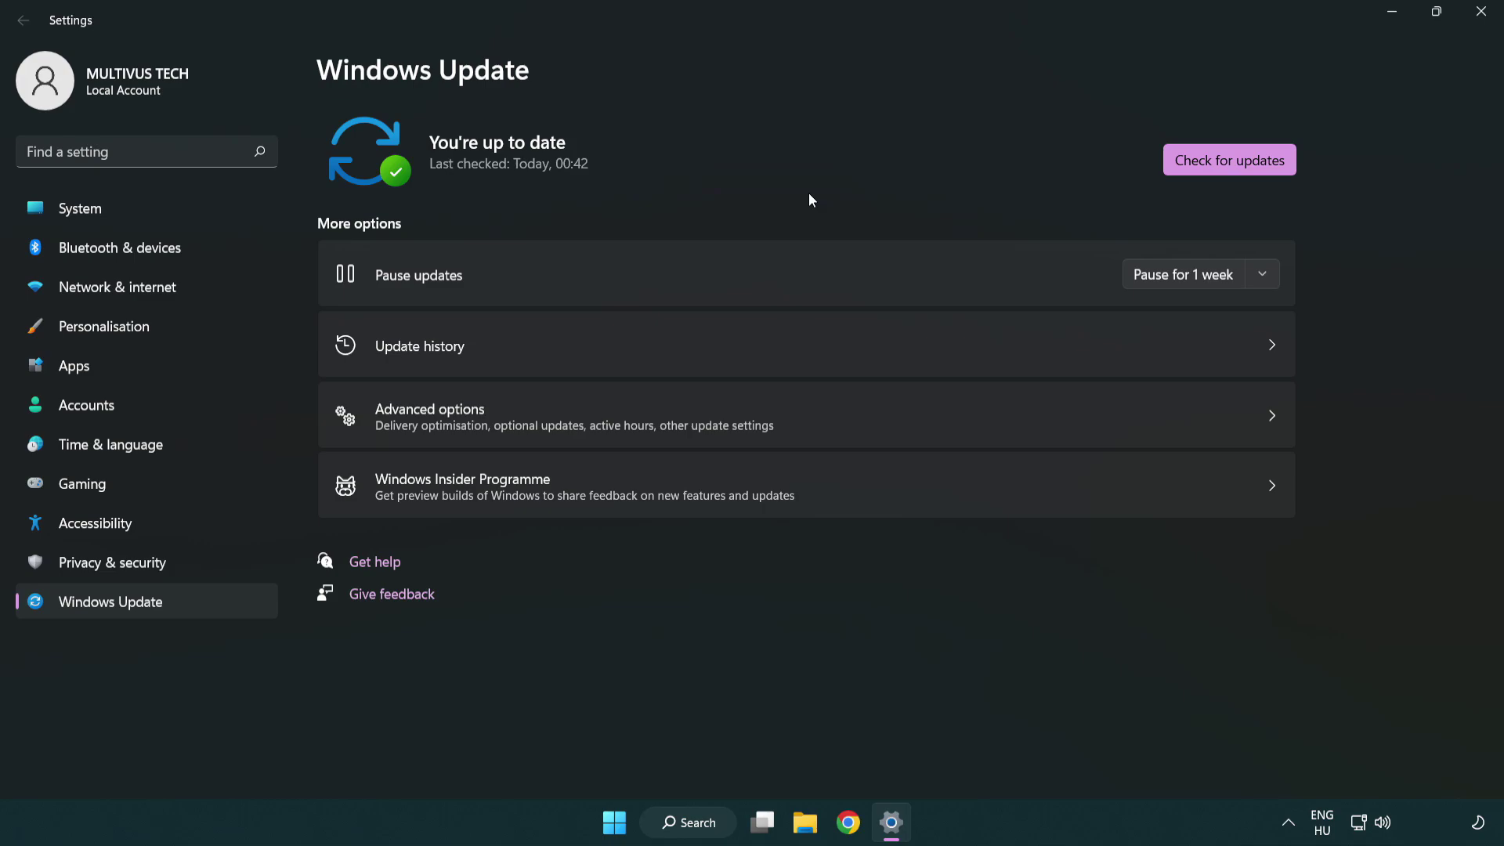
left_click(1477, 21)
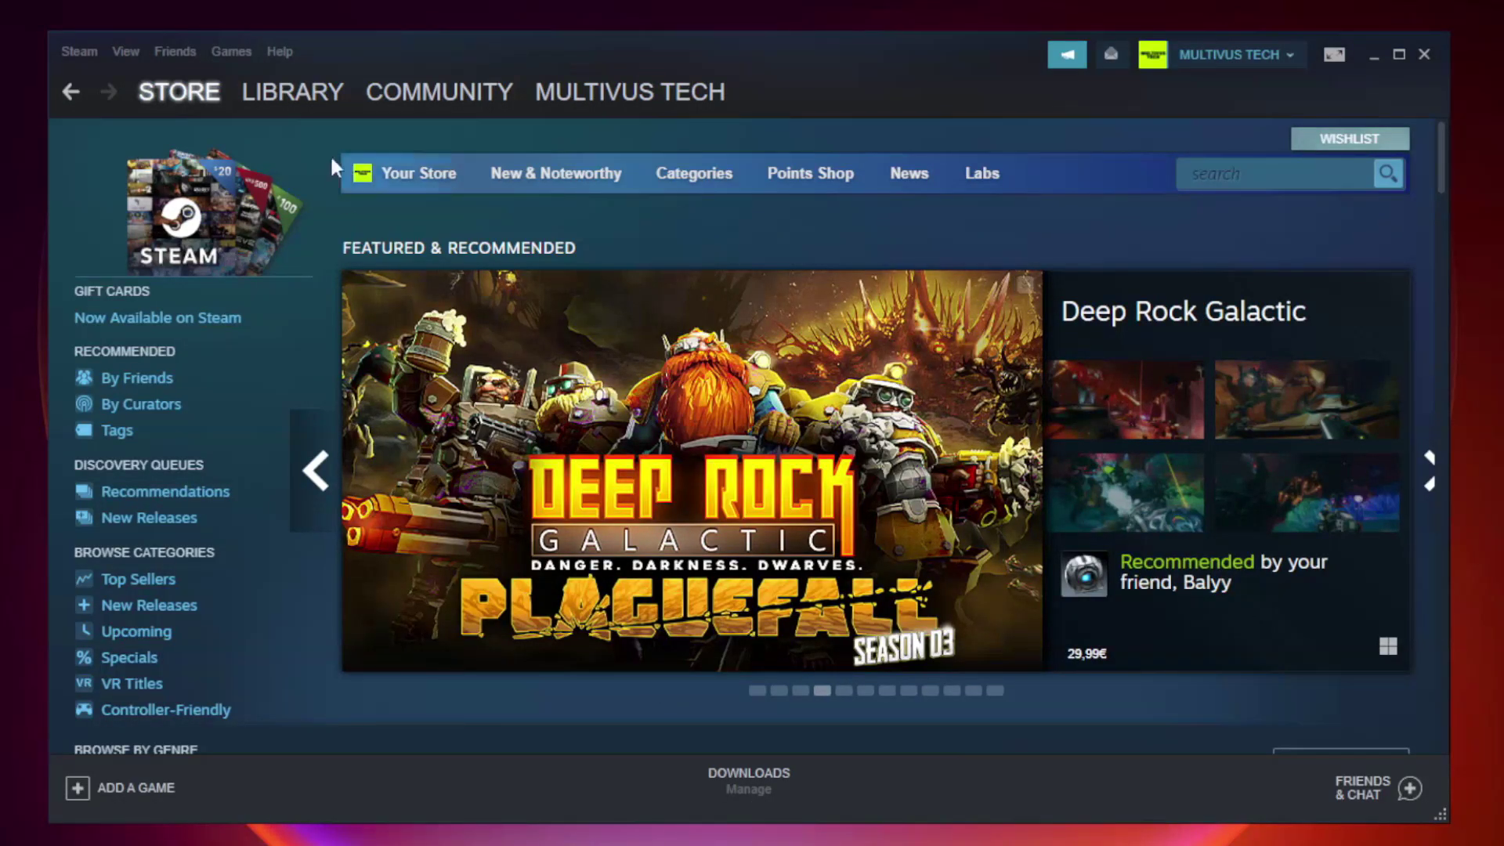
Open Properties for Unturned from the Favorites in the Steam library.
left_click(304, 99)
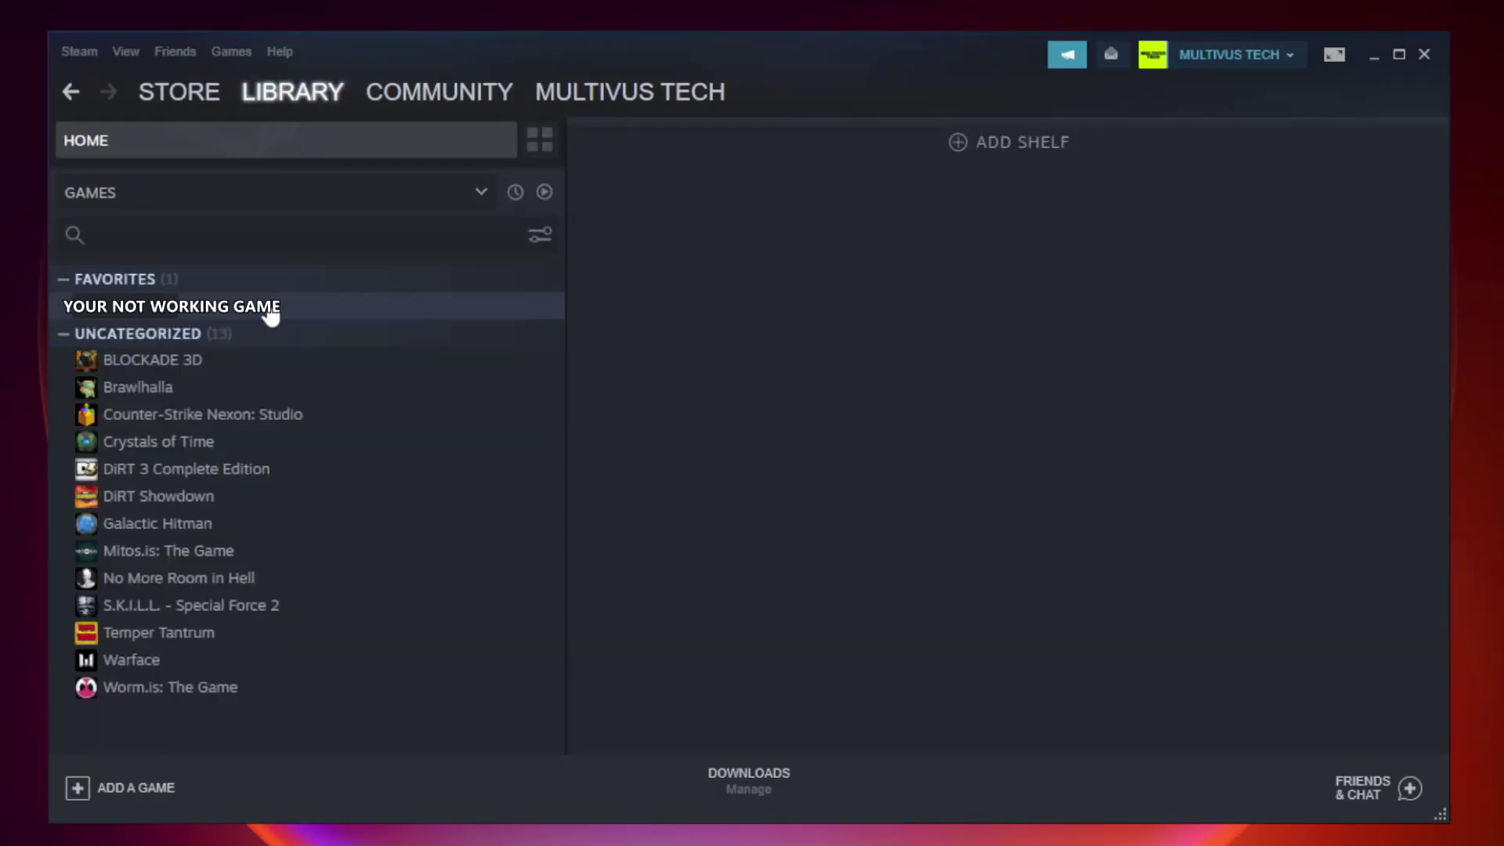
right_click(327, 313)
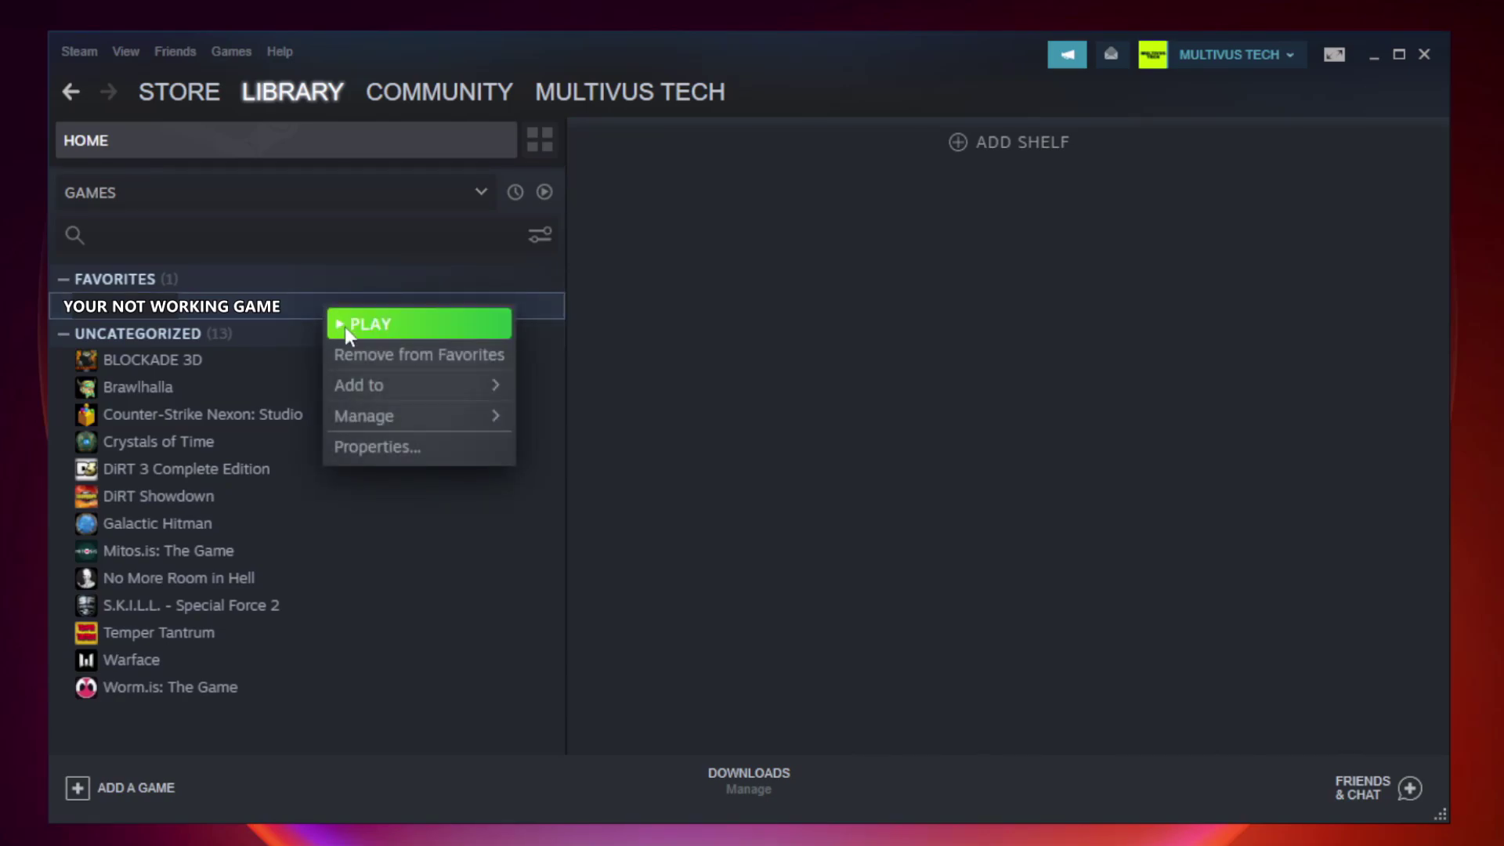
left_click(413, 447)
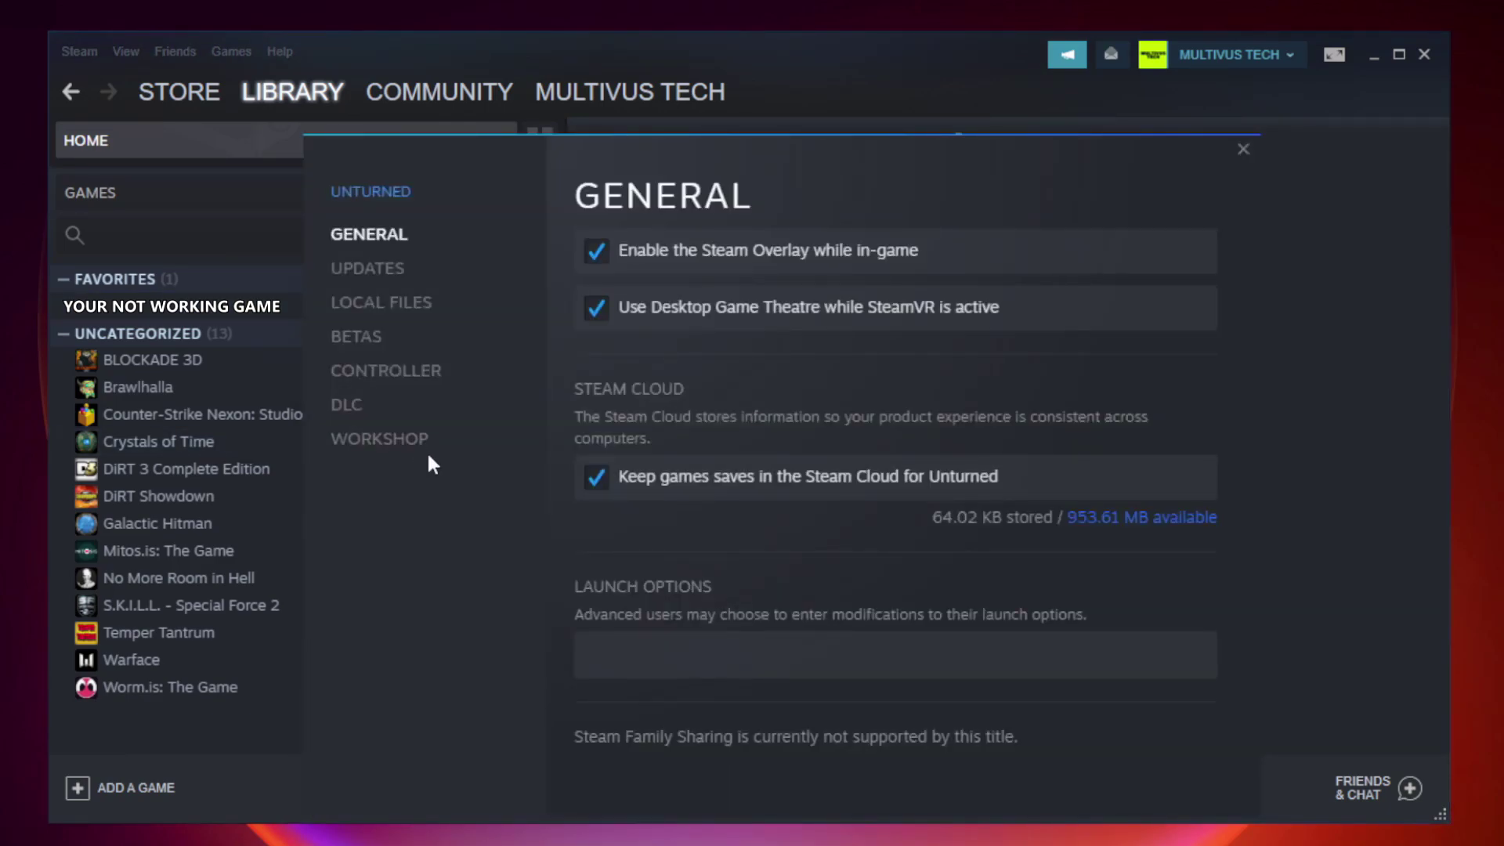
Verify Unturned's local files (all 9192 validated) and browse to its install folder.
left_click(400, 309)
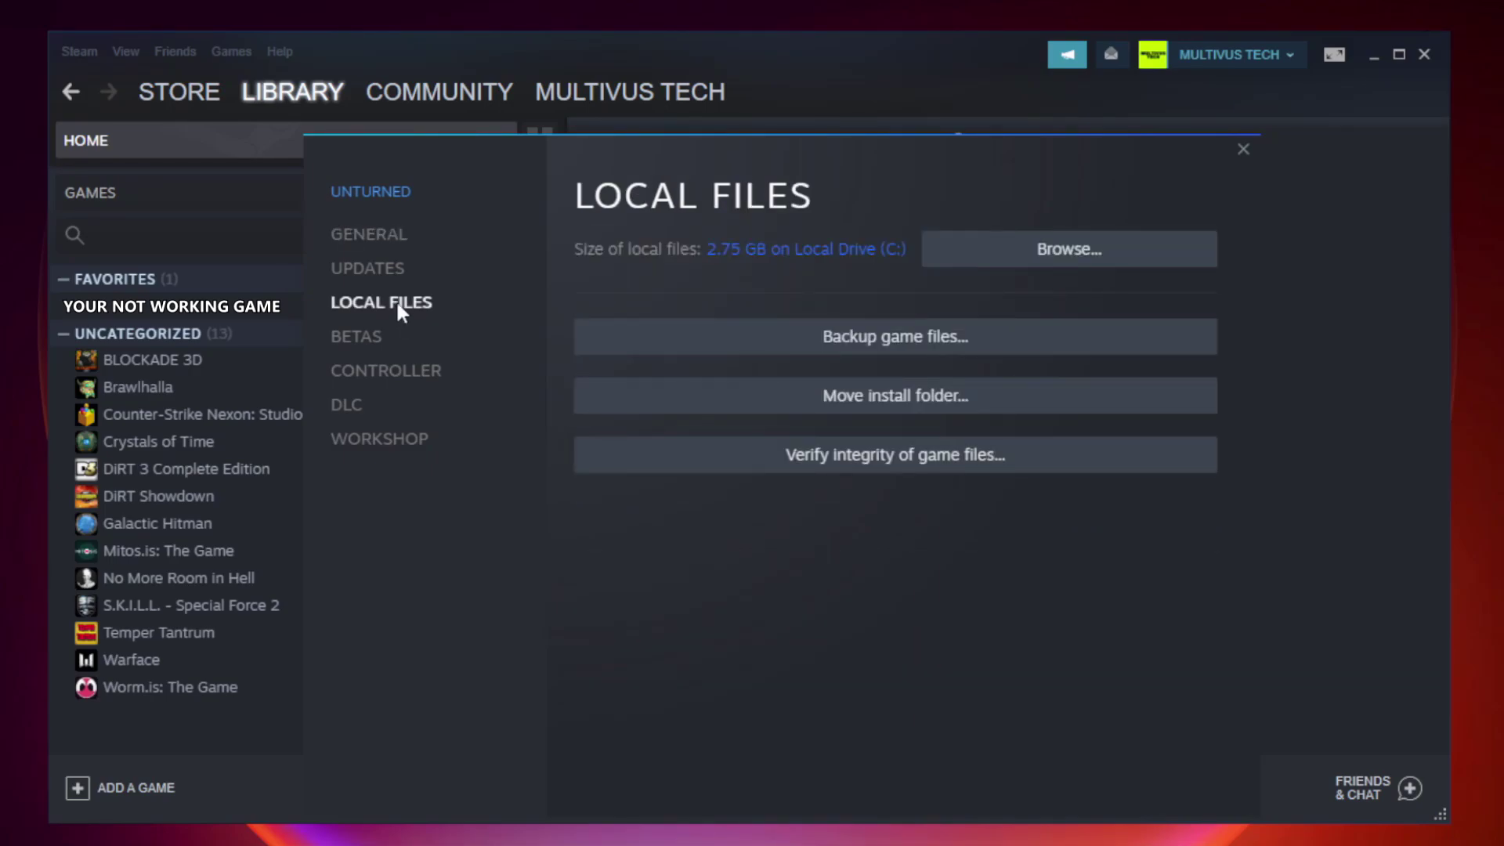
left_click(913, 470)
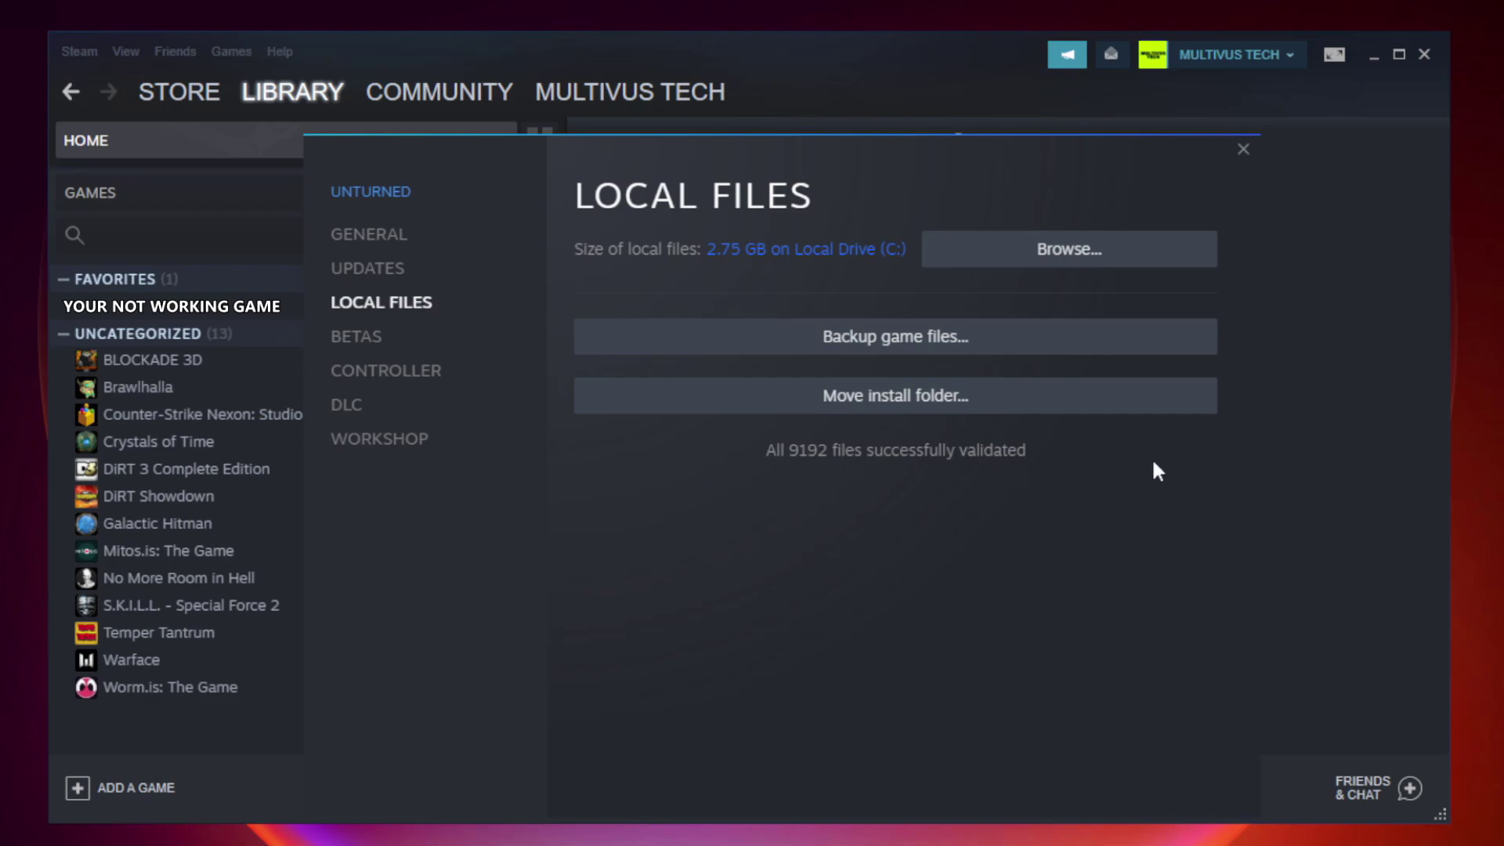
left_click(1076, 265)
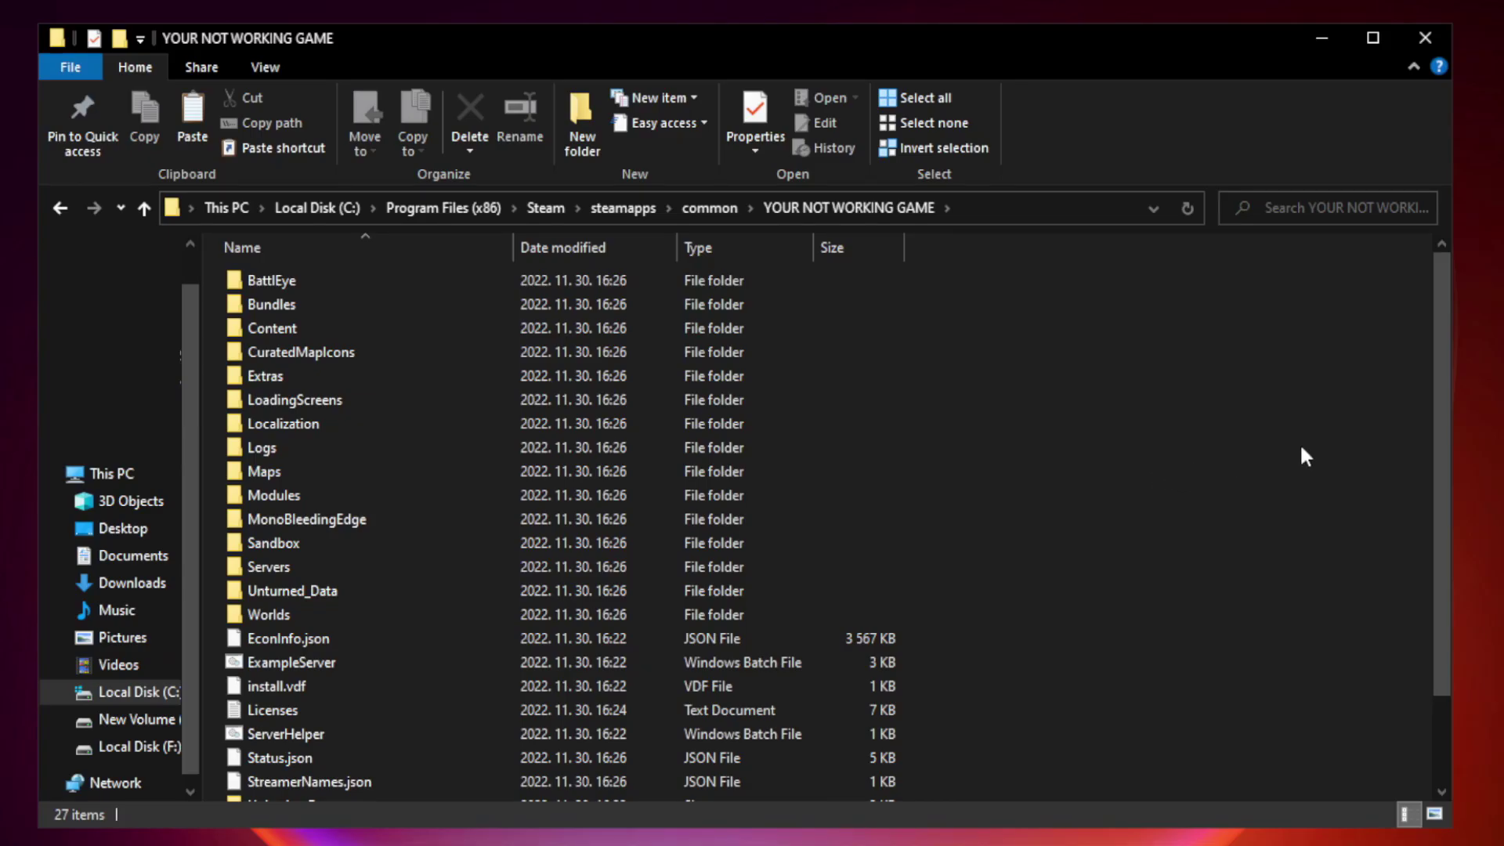
left_click_drag(1443, 419, 1444, 540)
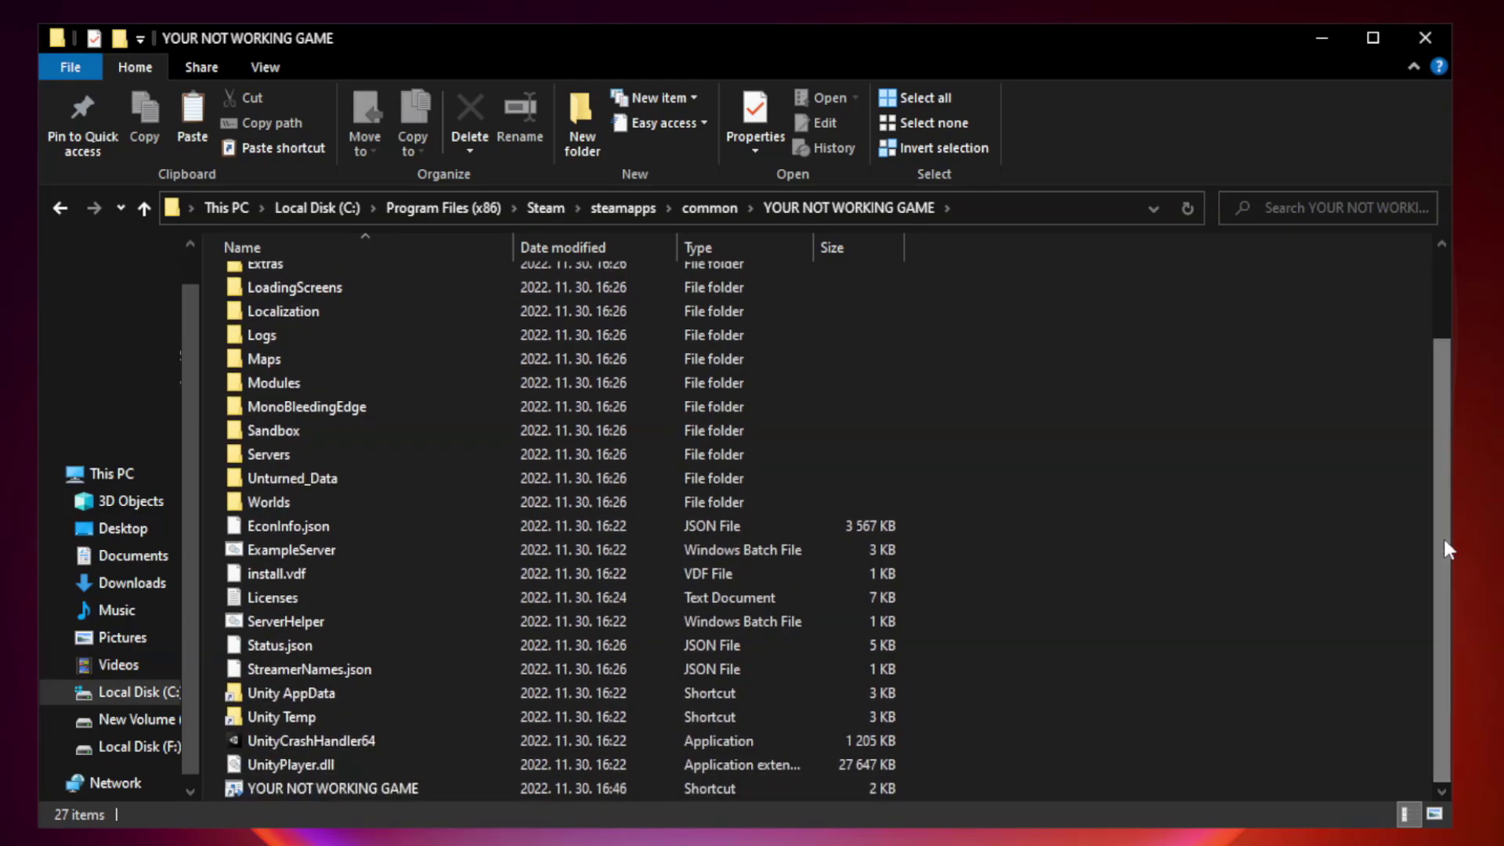
Bring up the options list for the YOUR NOT WORKING GAME shortcut.
left_click(692, 788)
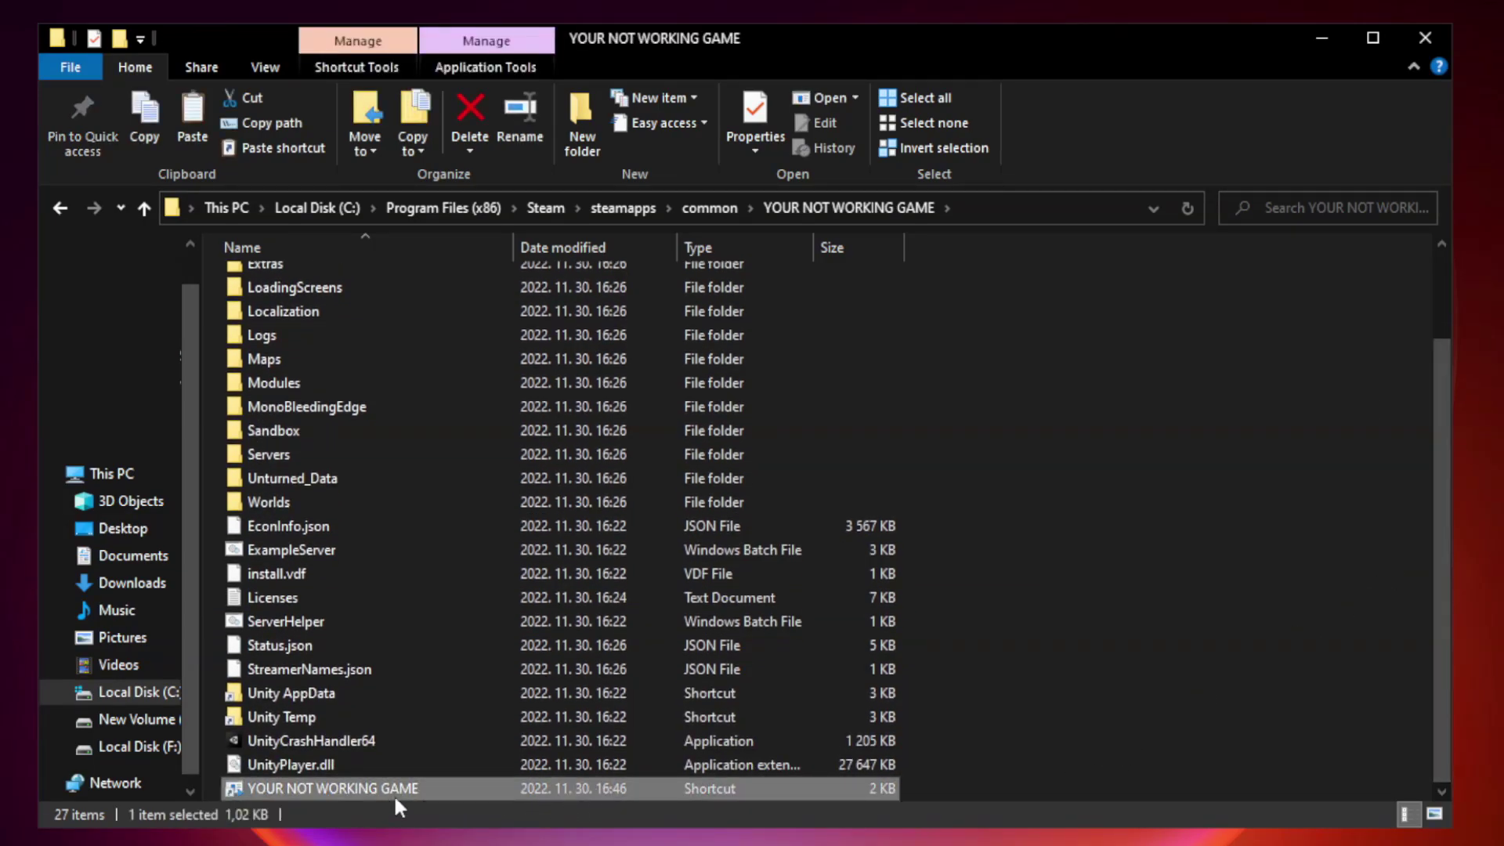
right_click(509, 795)
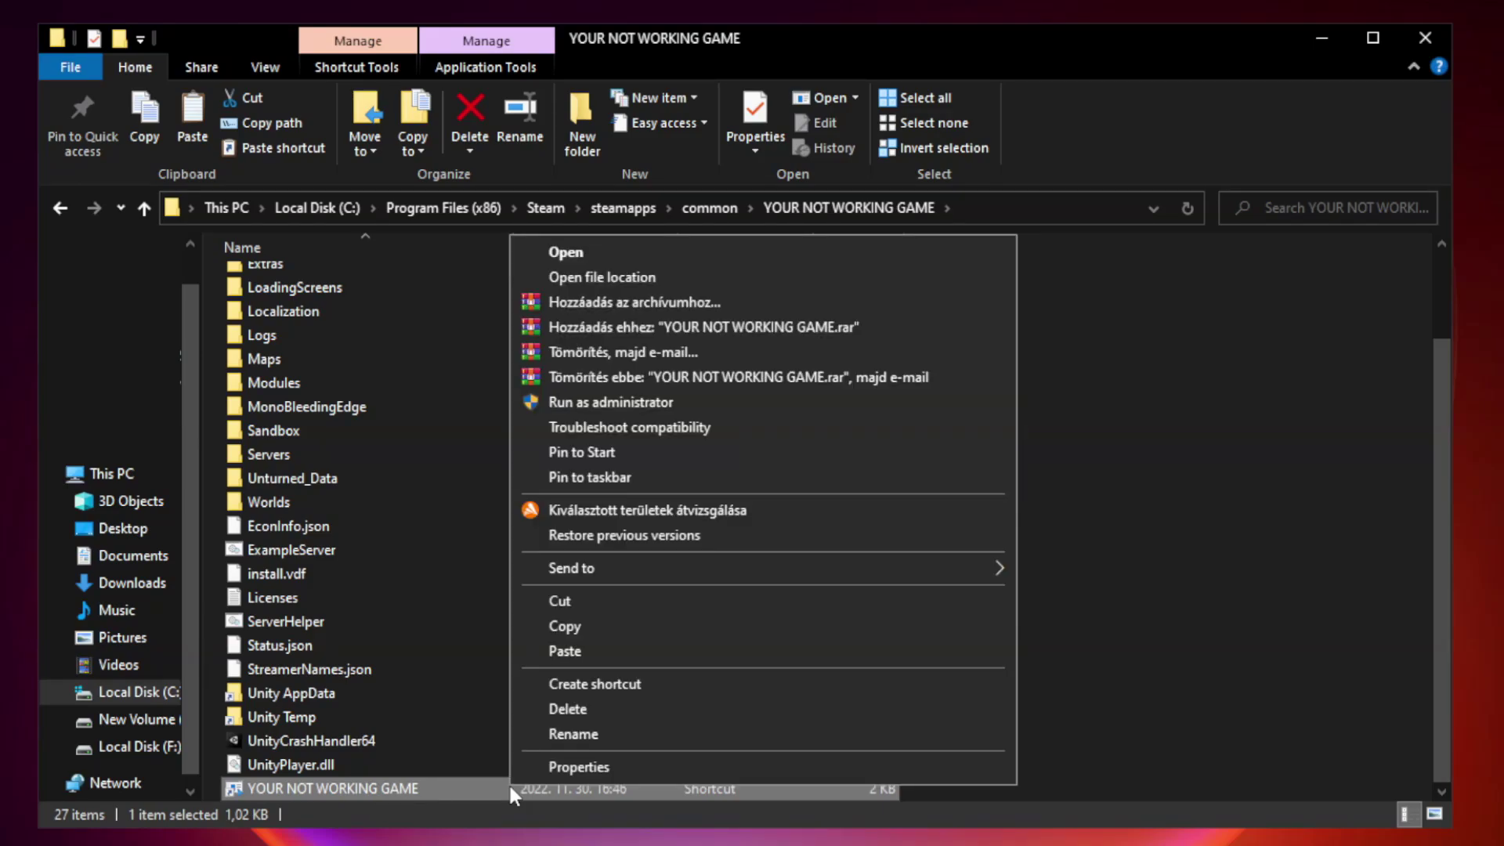
Set the shortcut to Windows 8 compatibility, run as administrator, with fullscreen optimizations disabled.
left_click(759, 771)
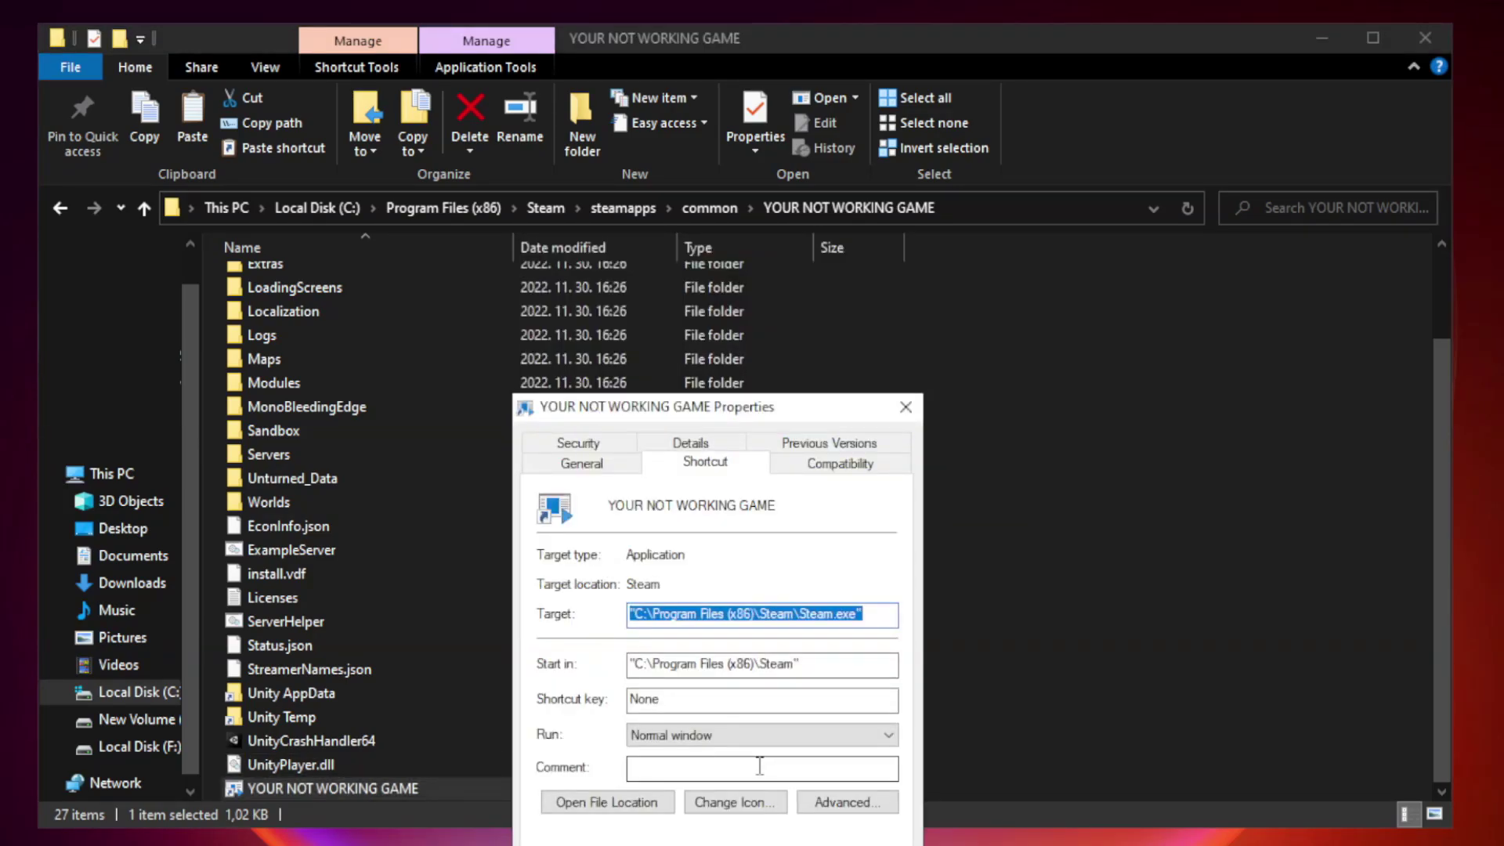
left_click_drag(748, 410, 747, 164)
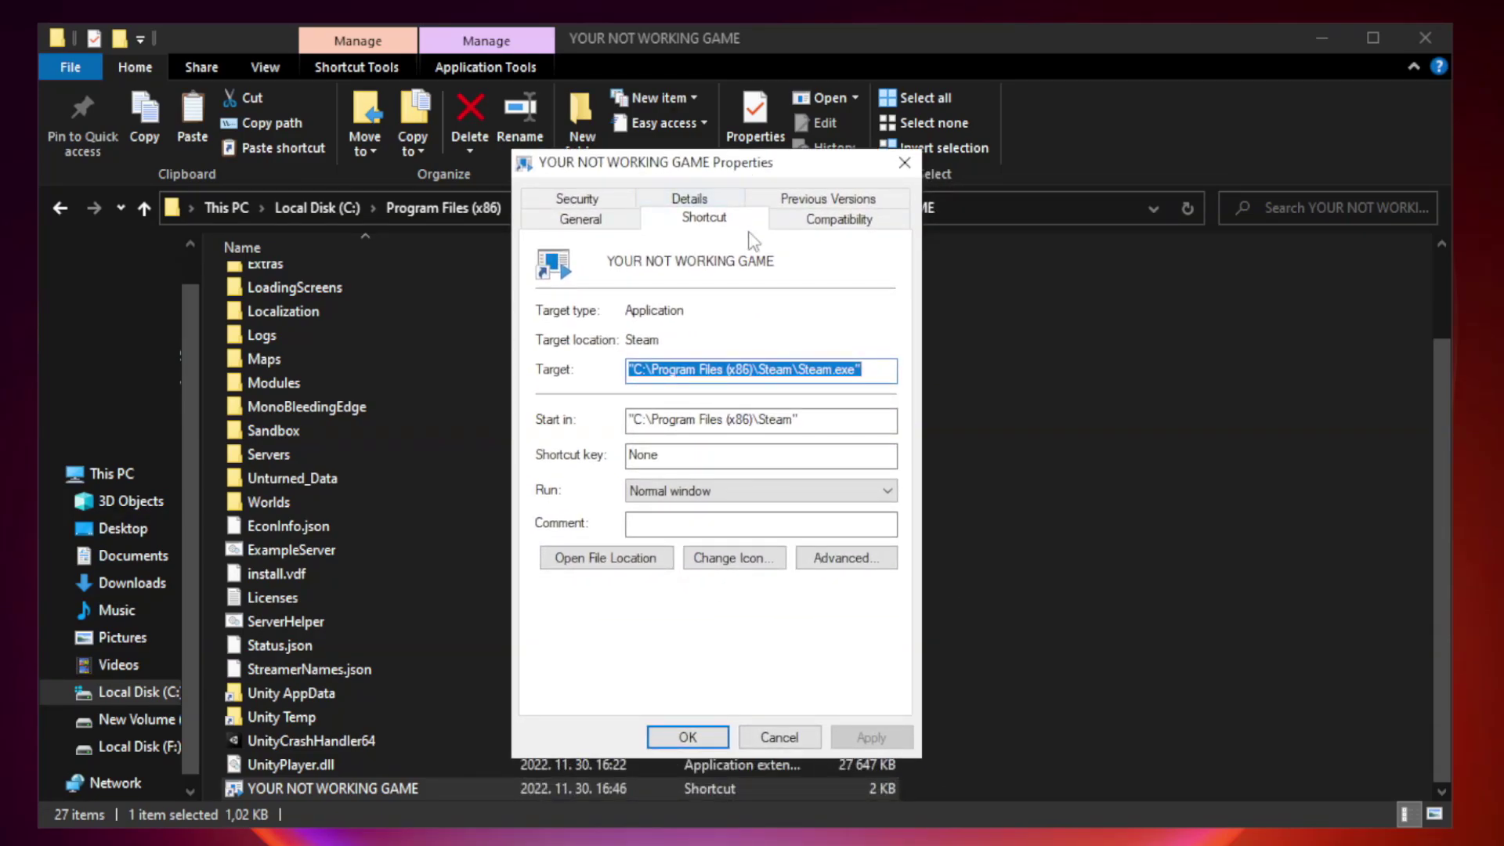
left_click(837, 220)
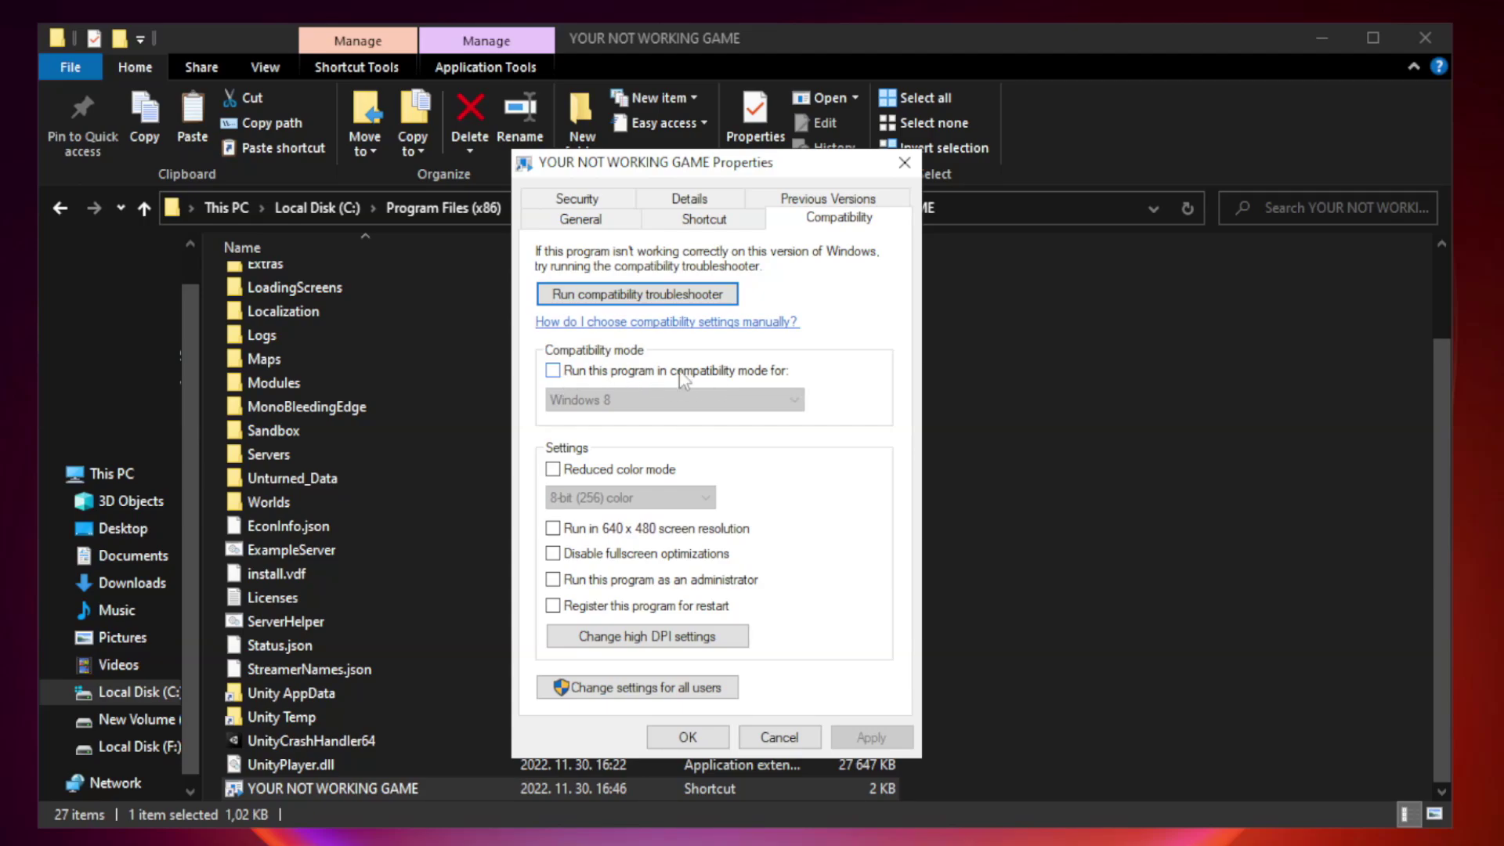
left_click(598, 374)
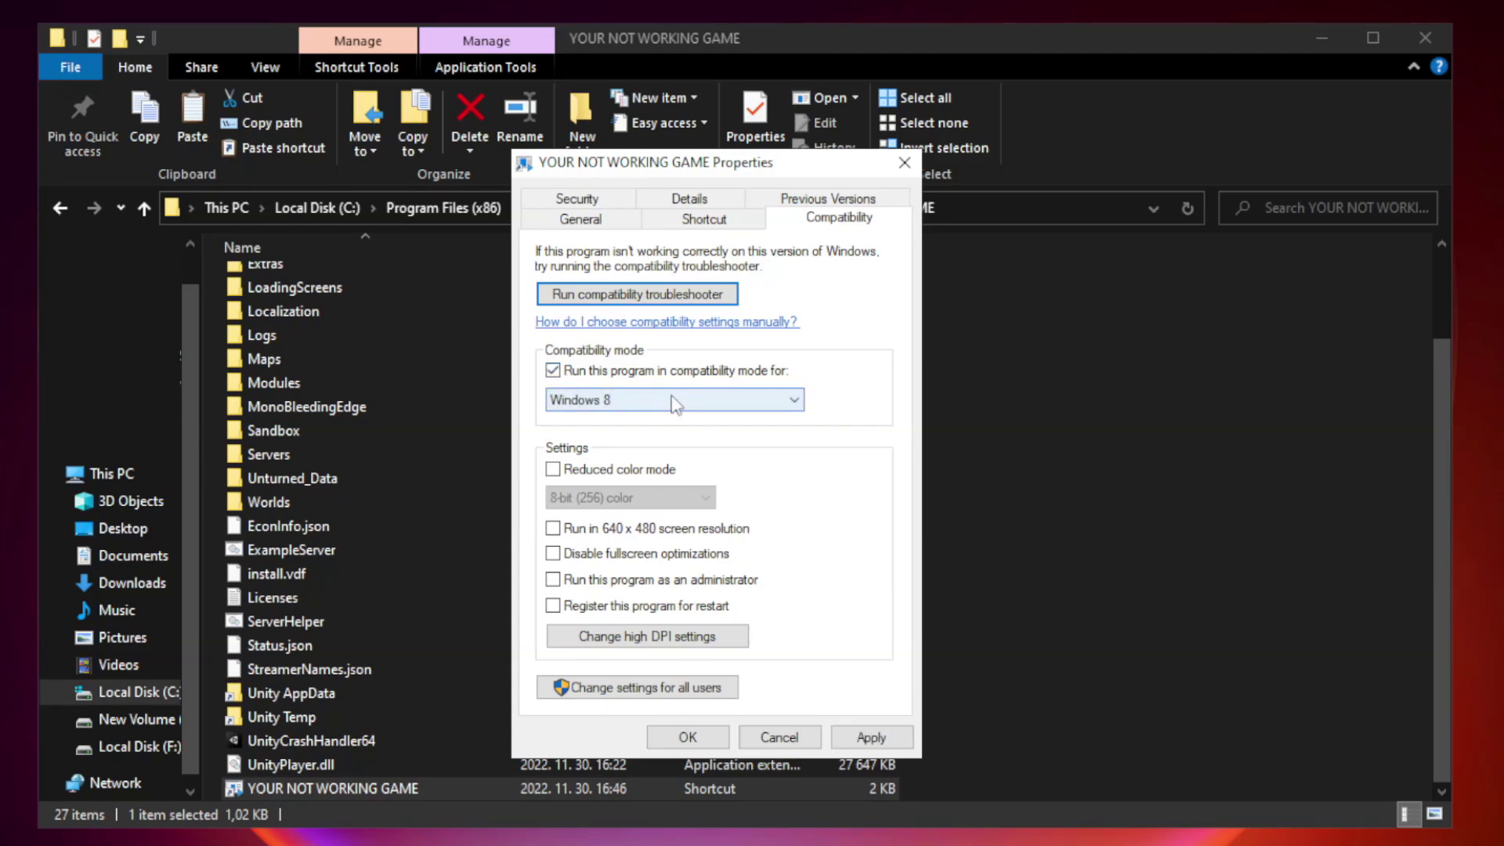
left_click(675, 401)
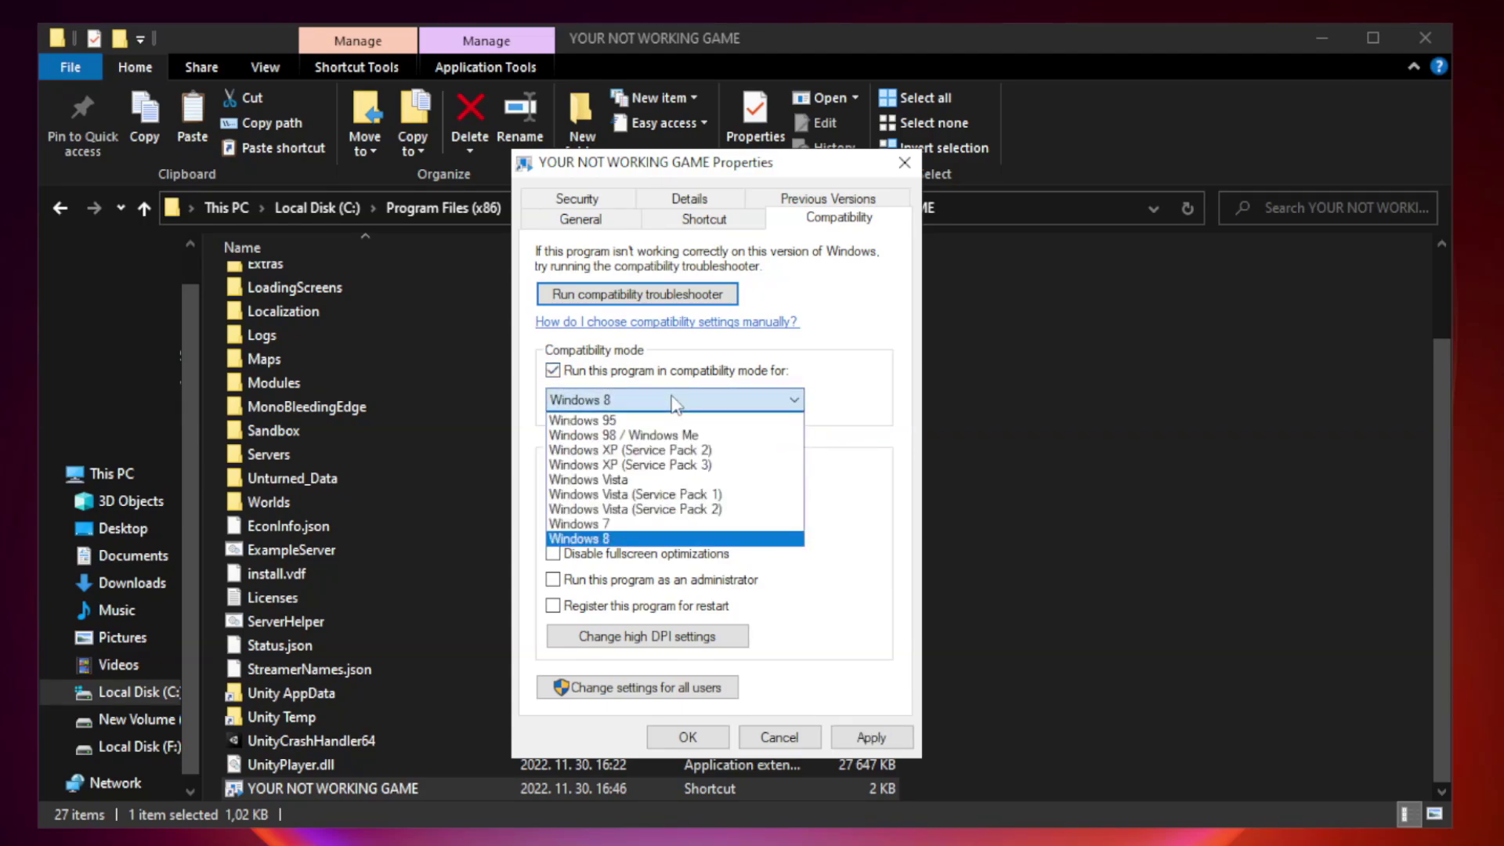
left_click(637, 539)
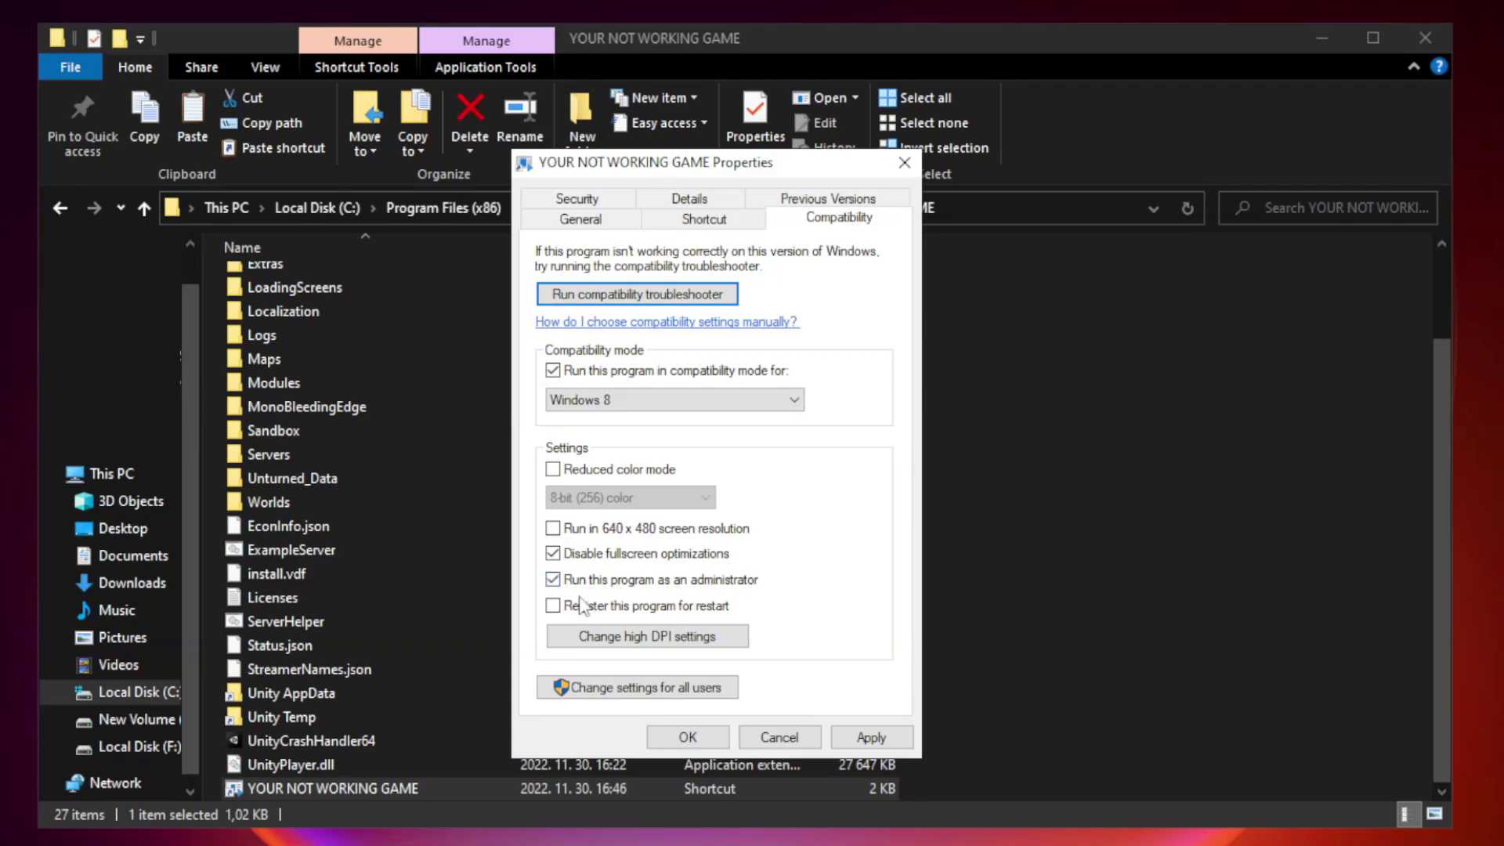
left_click(873, 739)
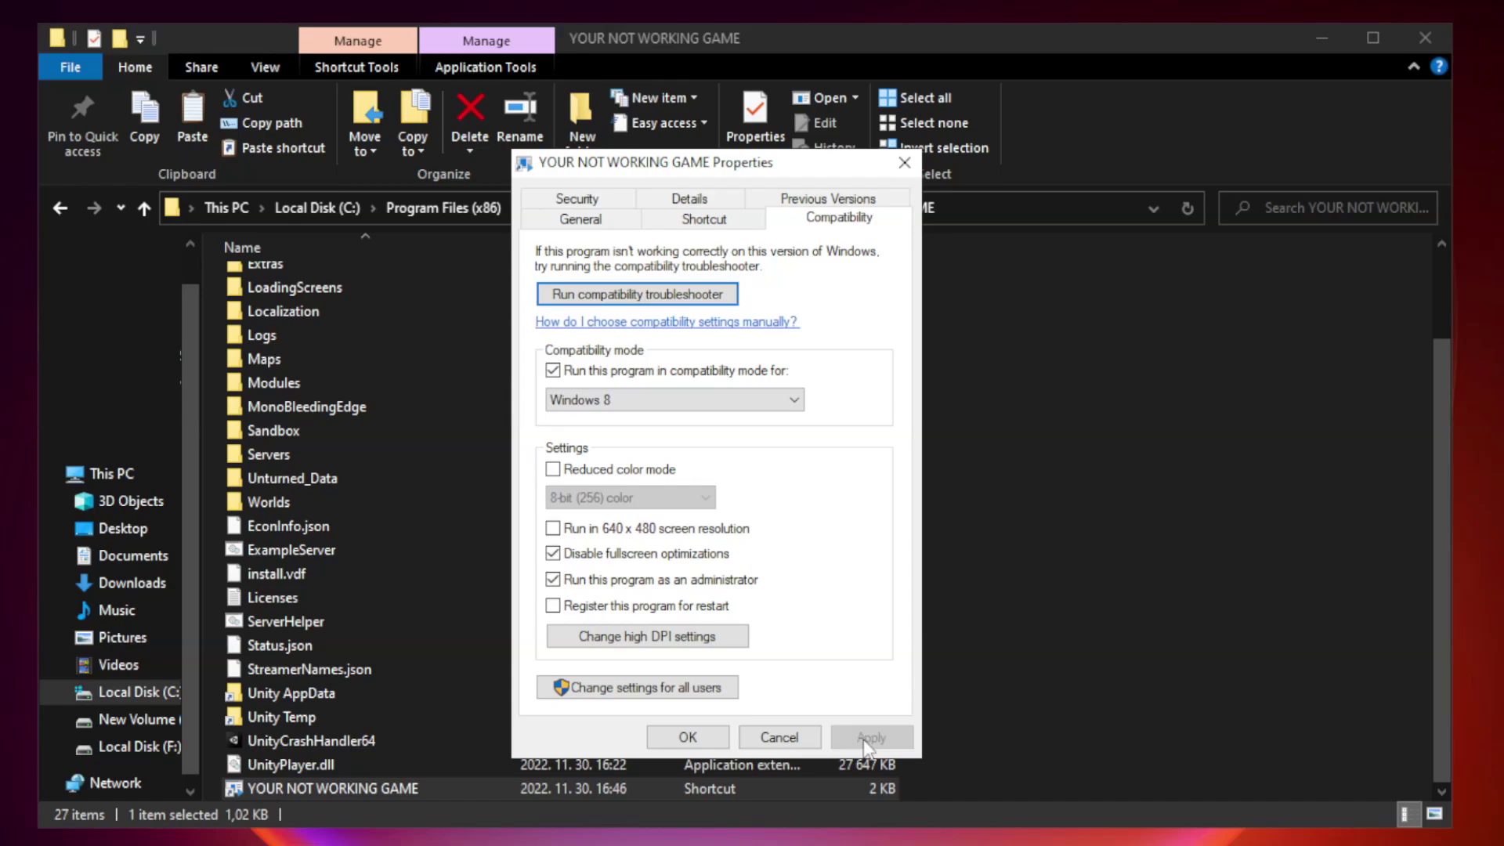
left_click(687, 739)
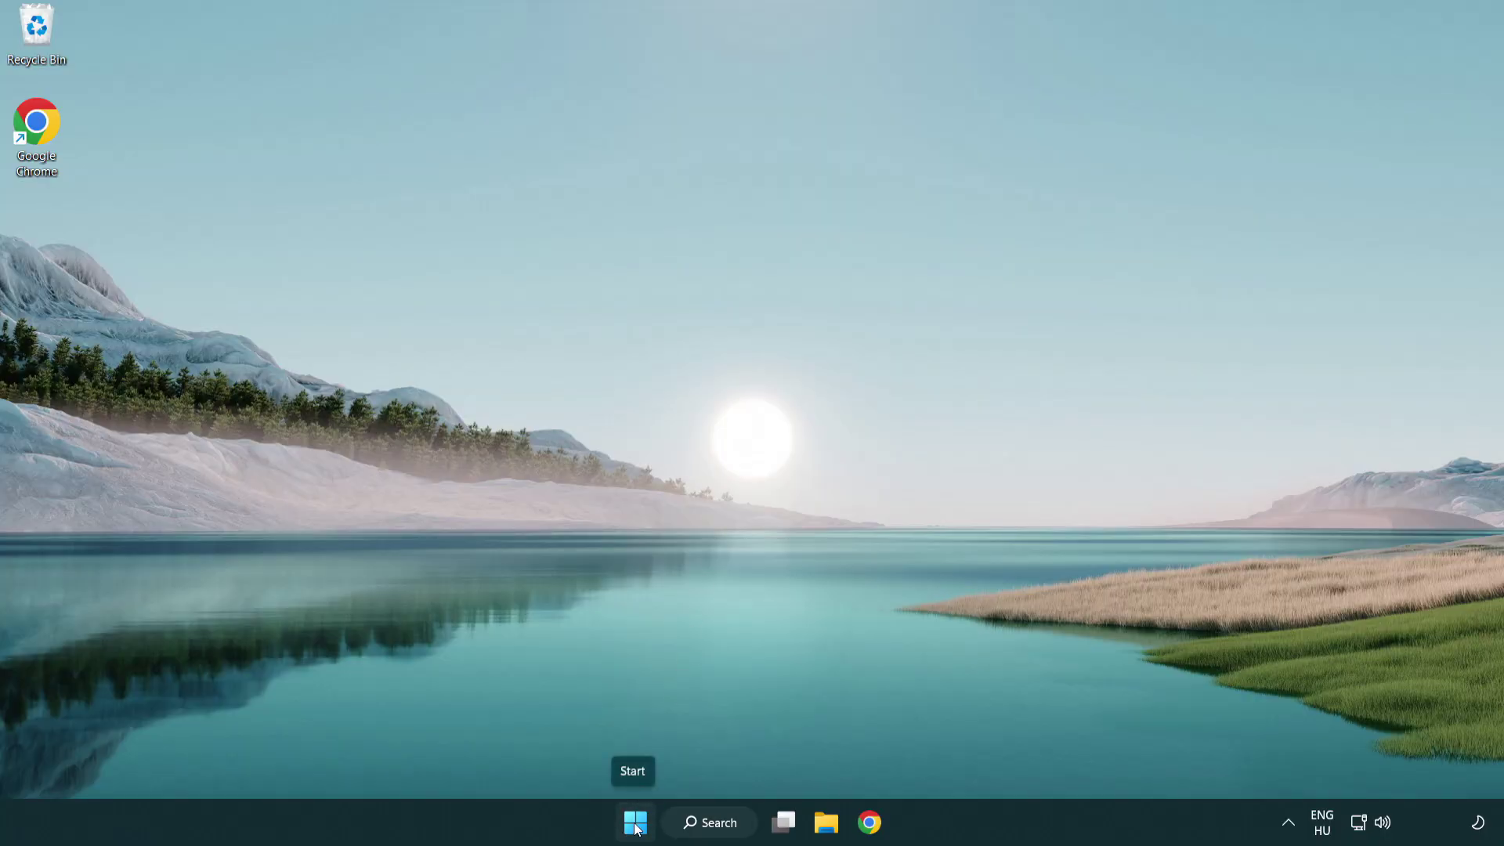
Launch Task Manager from the Start button's Win+X menu.
right_click(636, 822)
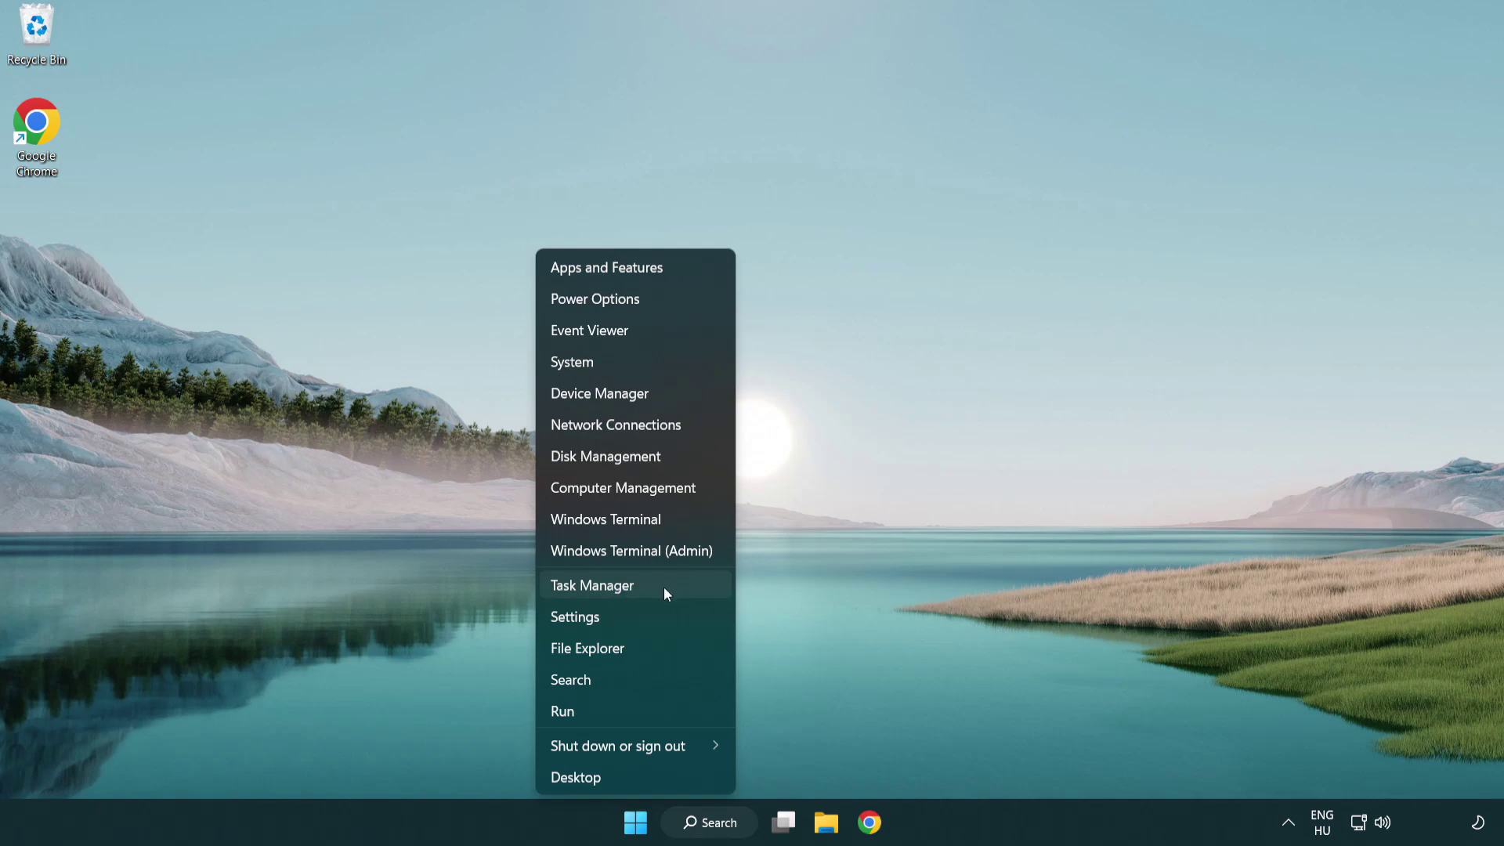
left_click(663, 587)
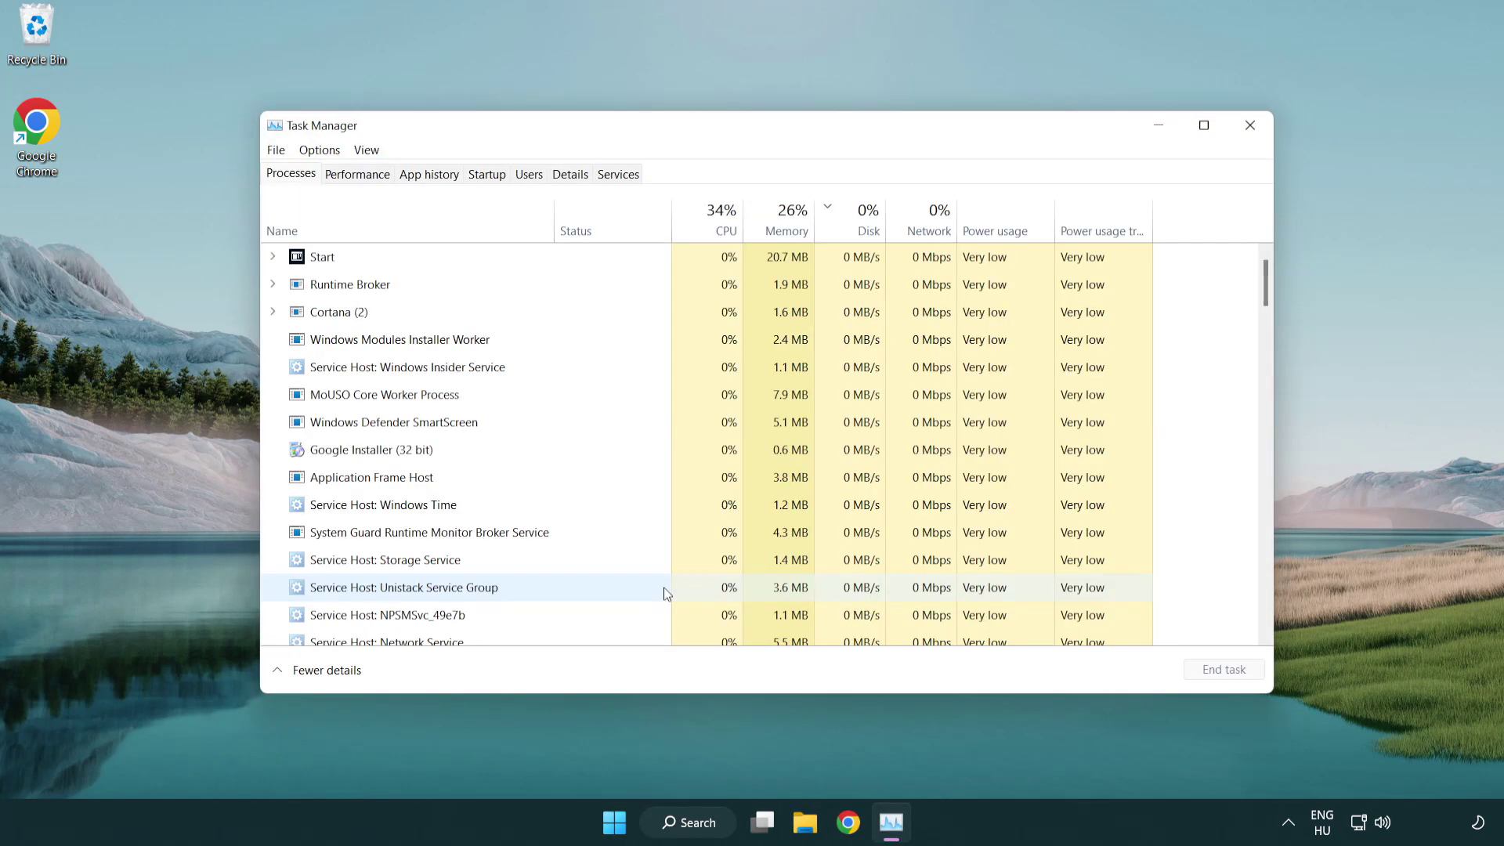
Disable Terminal and Phone Link in the Startup apps list.
left_click(487, 174)
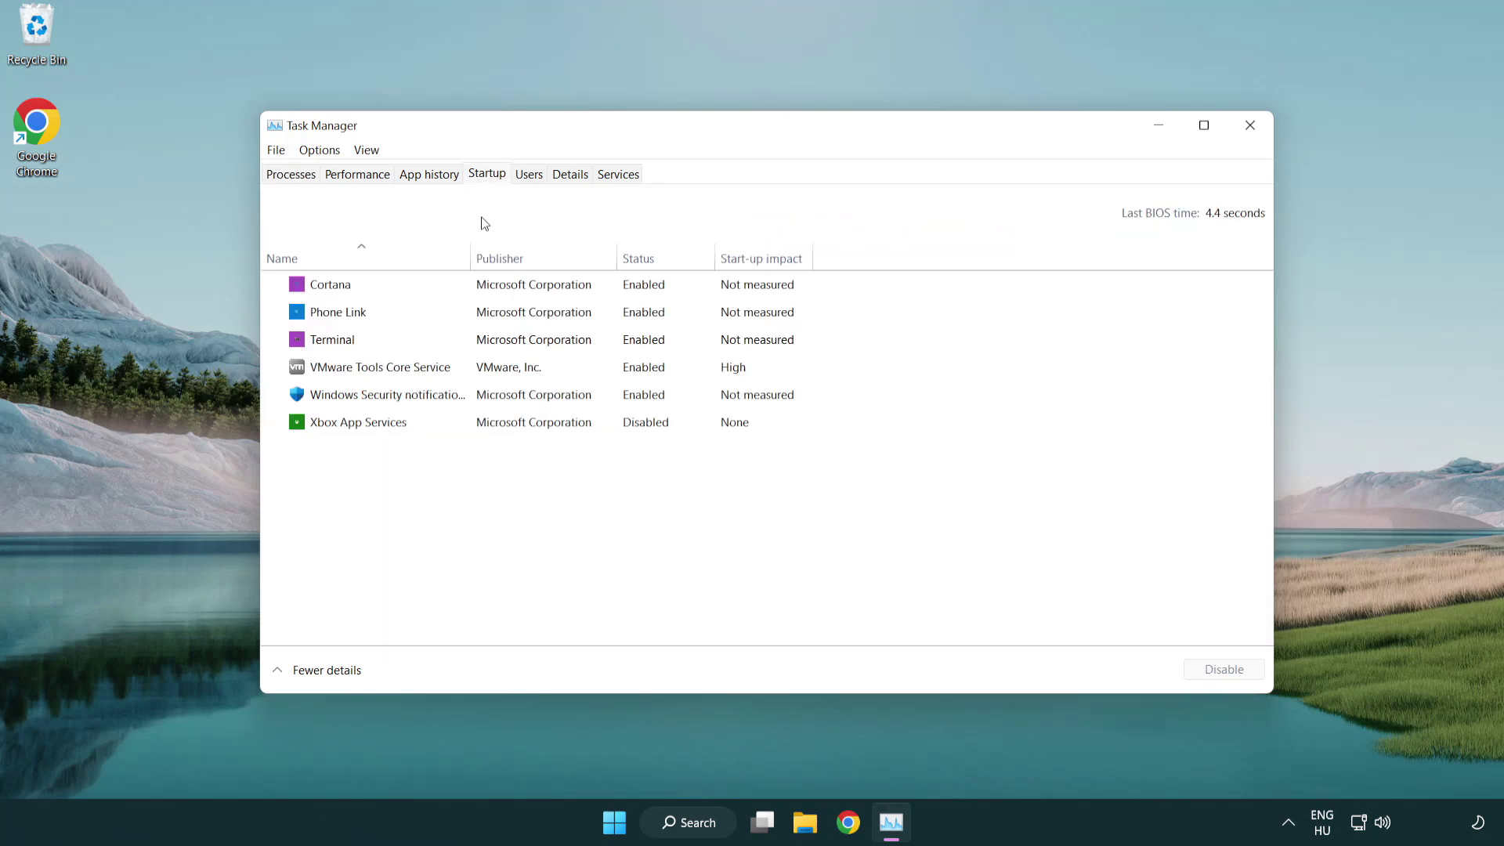
left_click(492, 345)
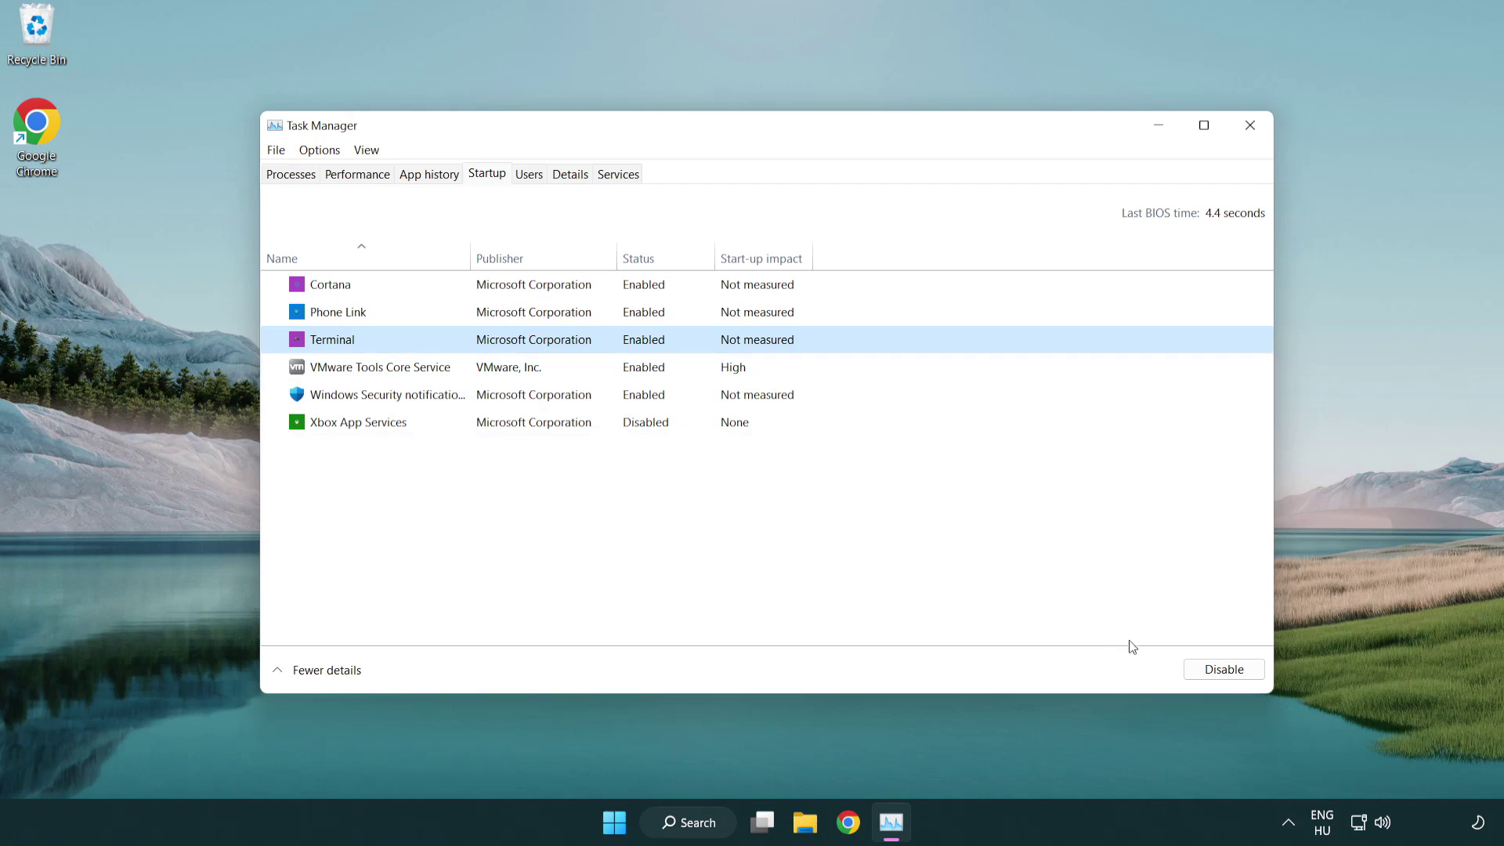
left_click(1211, 668)
left_click(628, 314)
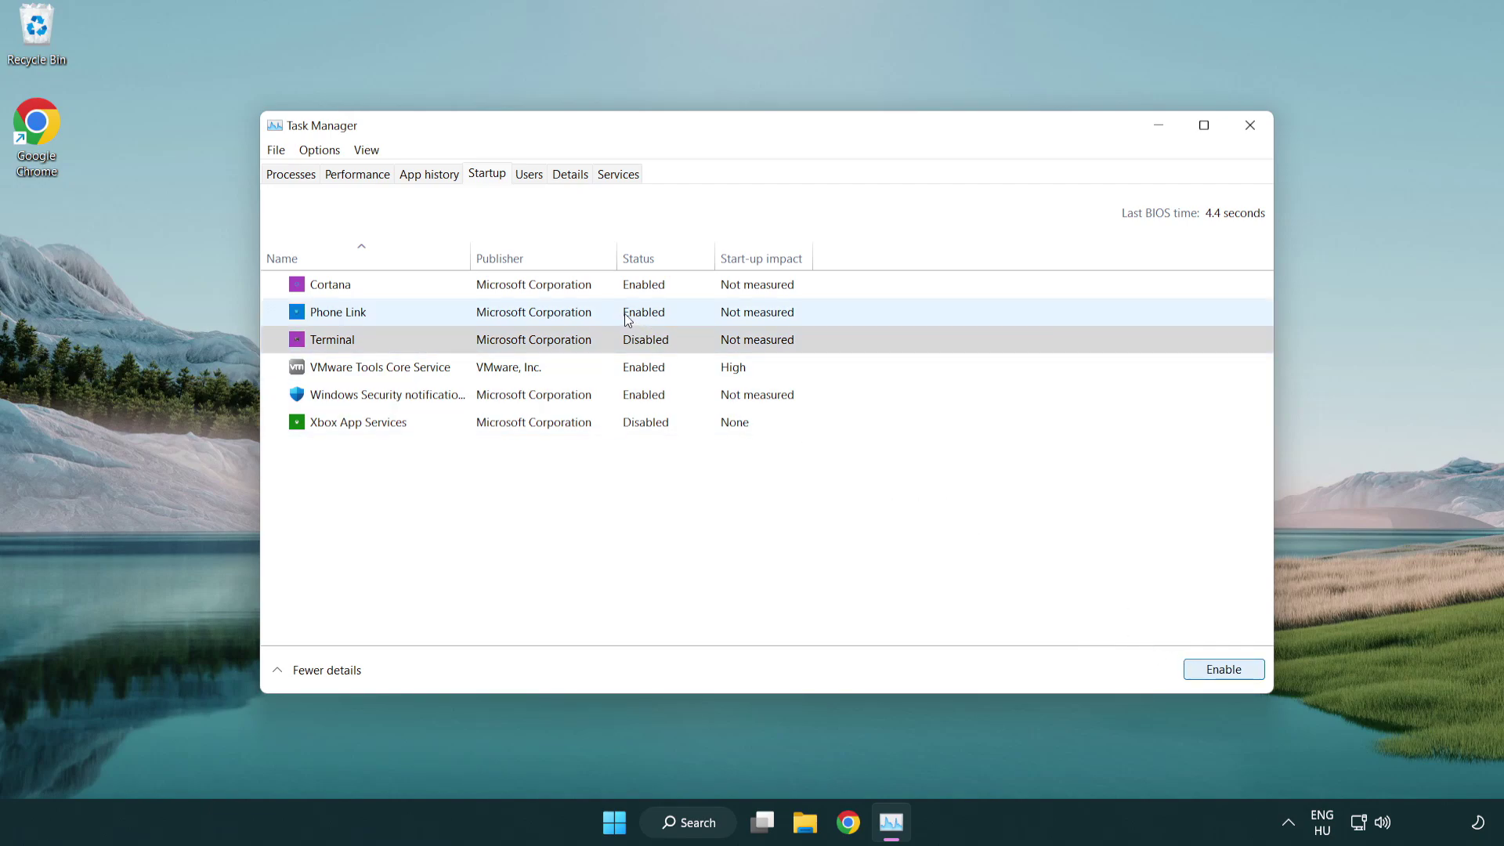
left_click(1223, 669)
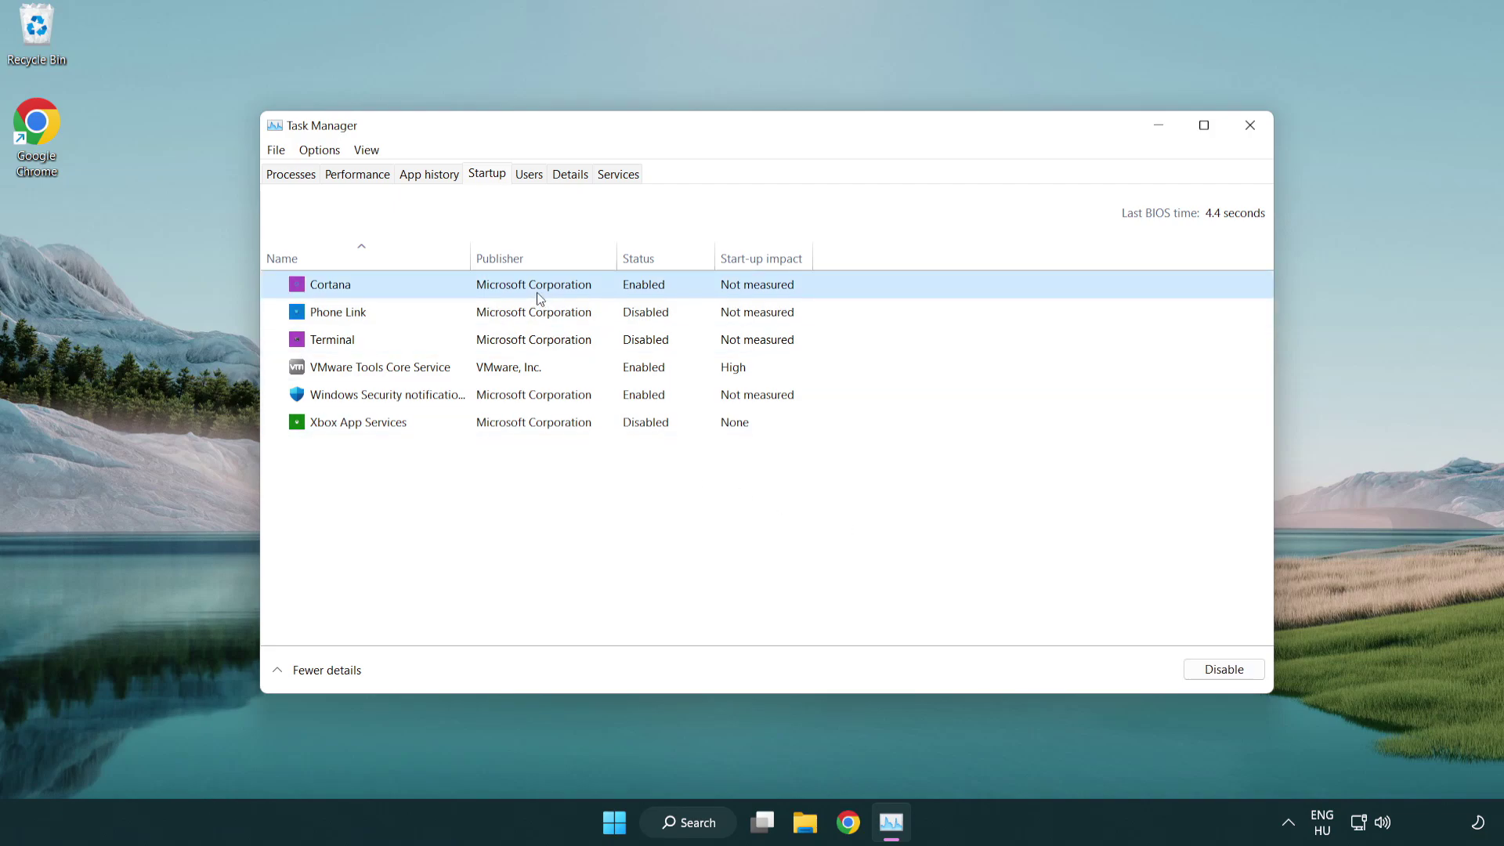
Disable Cortana and Windows Security notification at startup, then close Task Manager.
left_click(1222, 669)
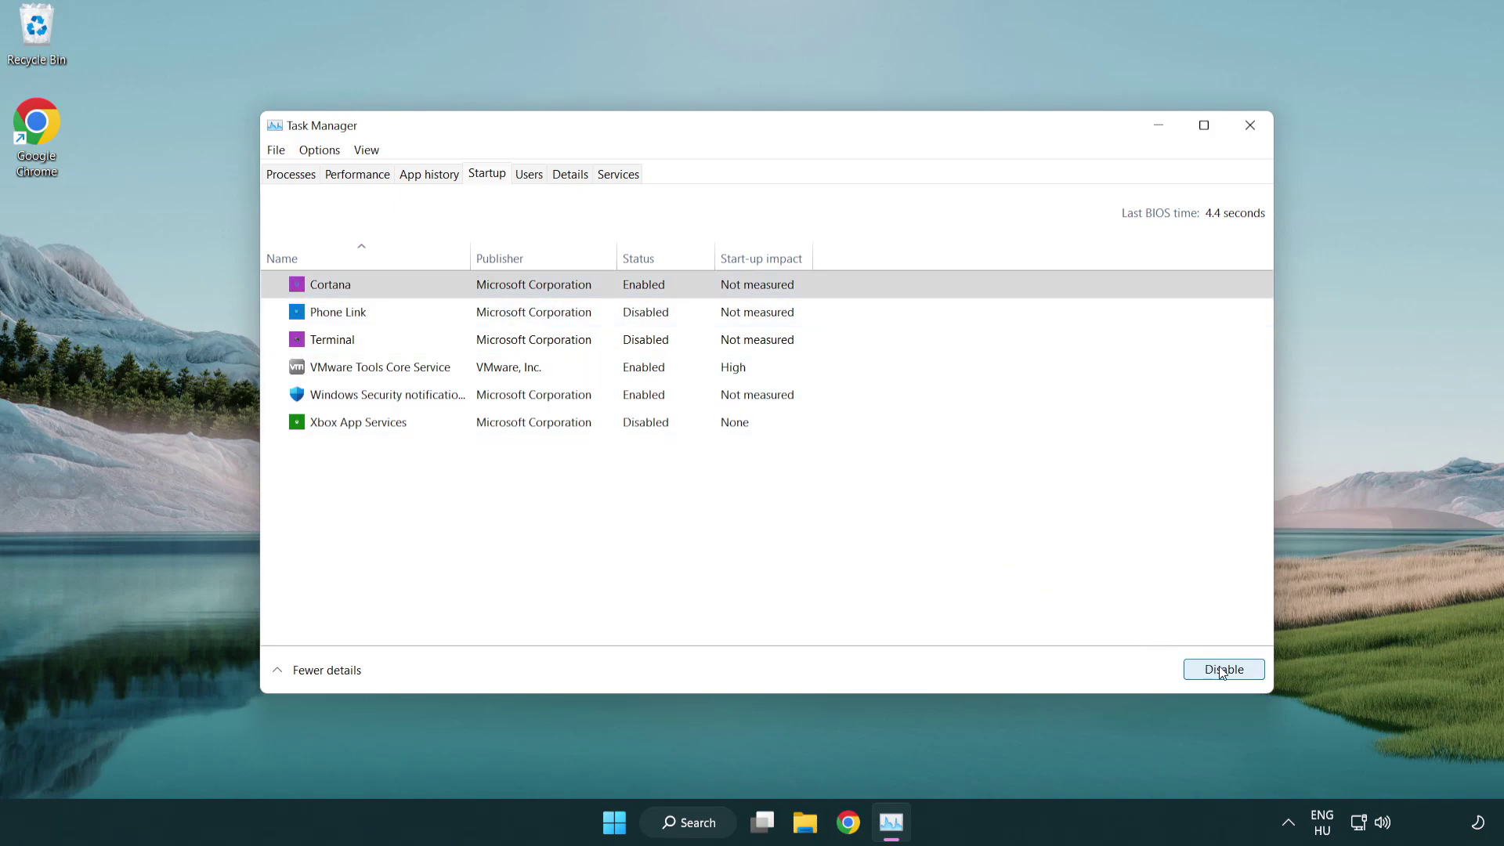
left_click(722, 399)
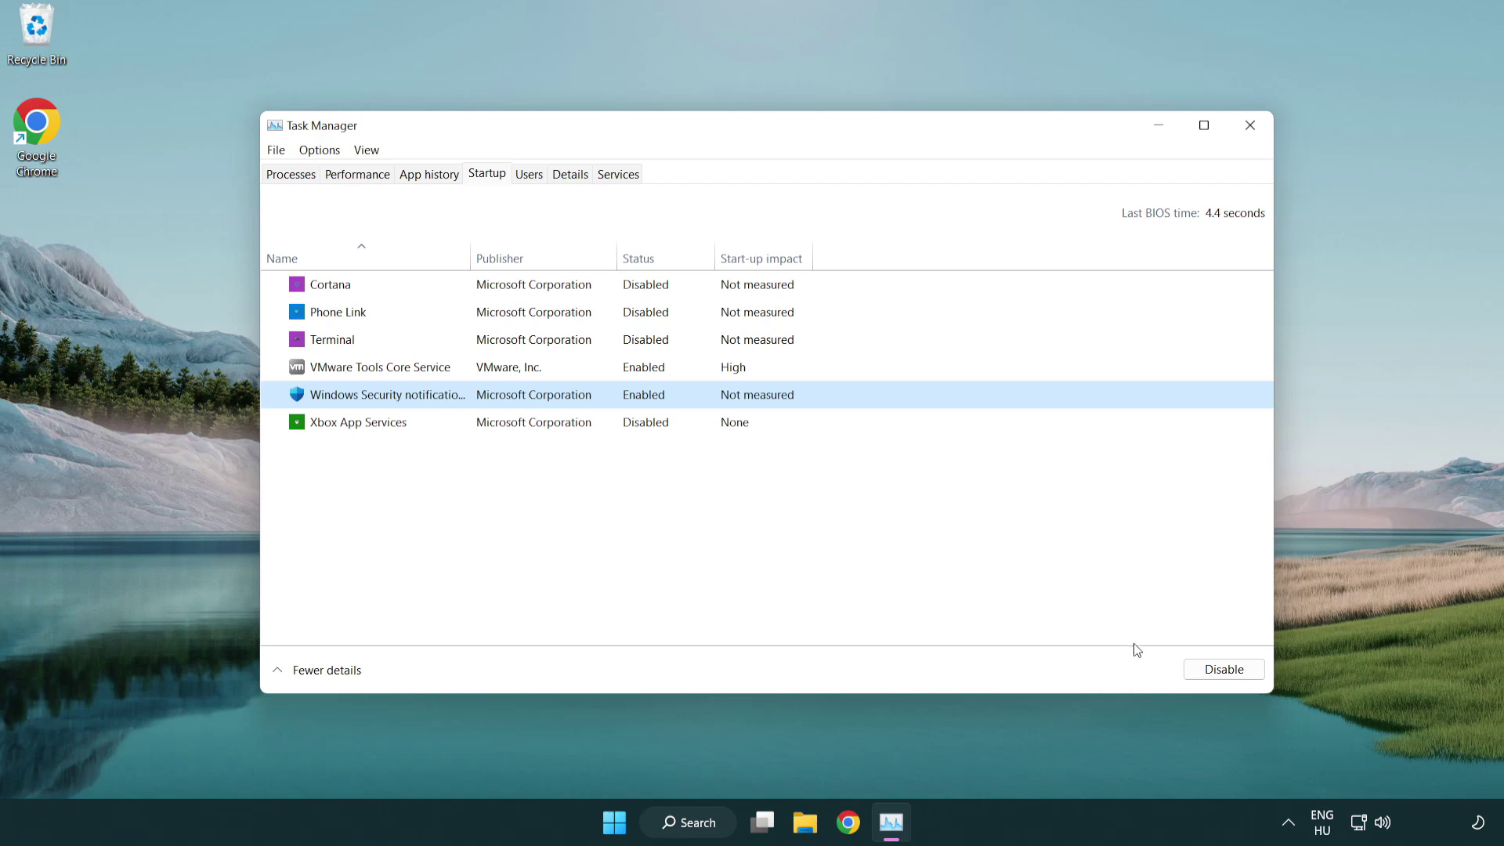
left_click(1222, 669)
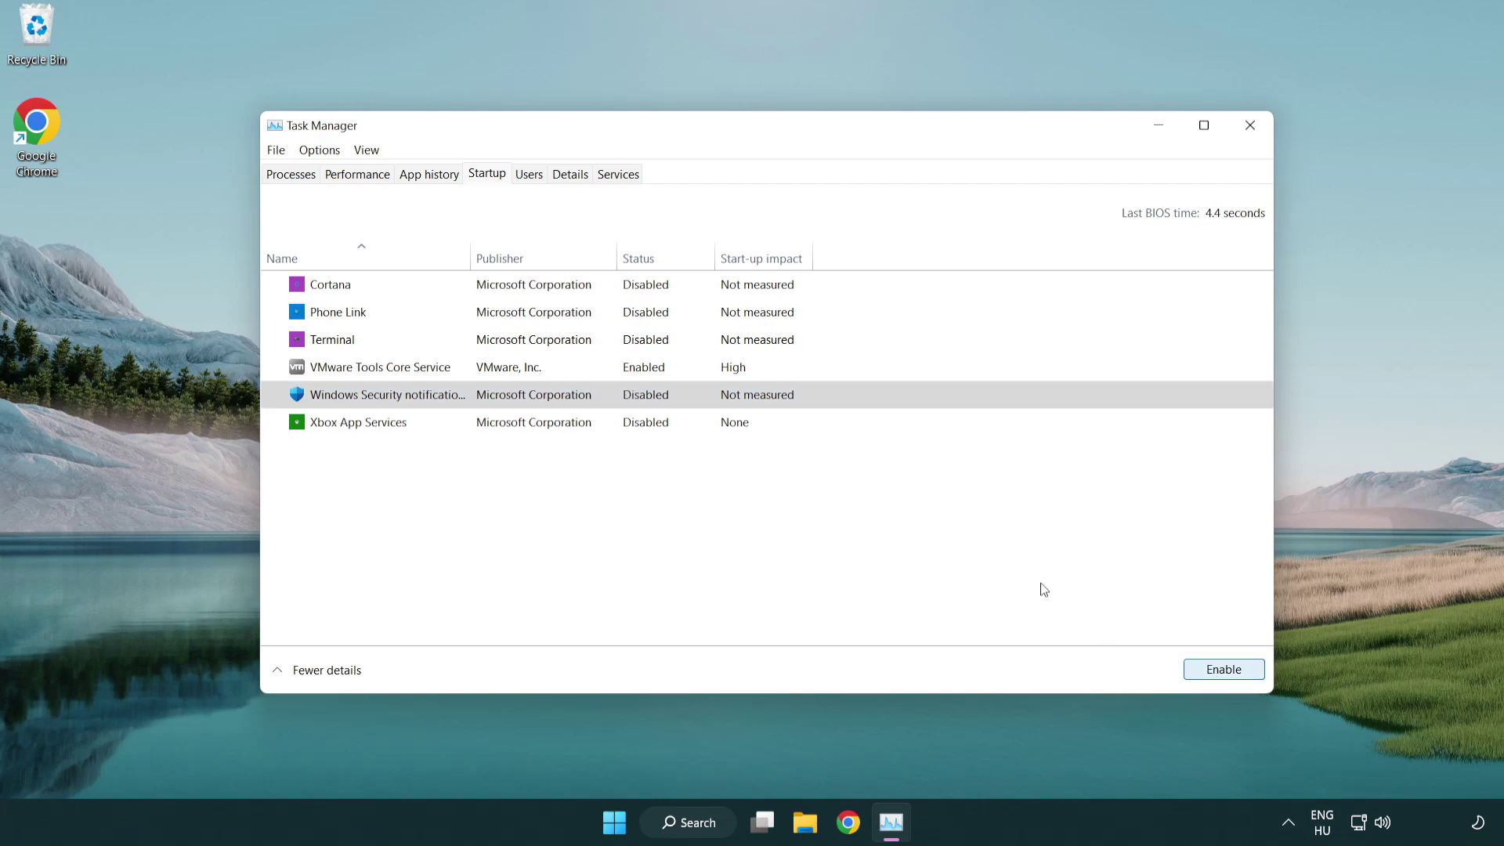
left_click(1250, 127)
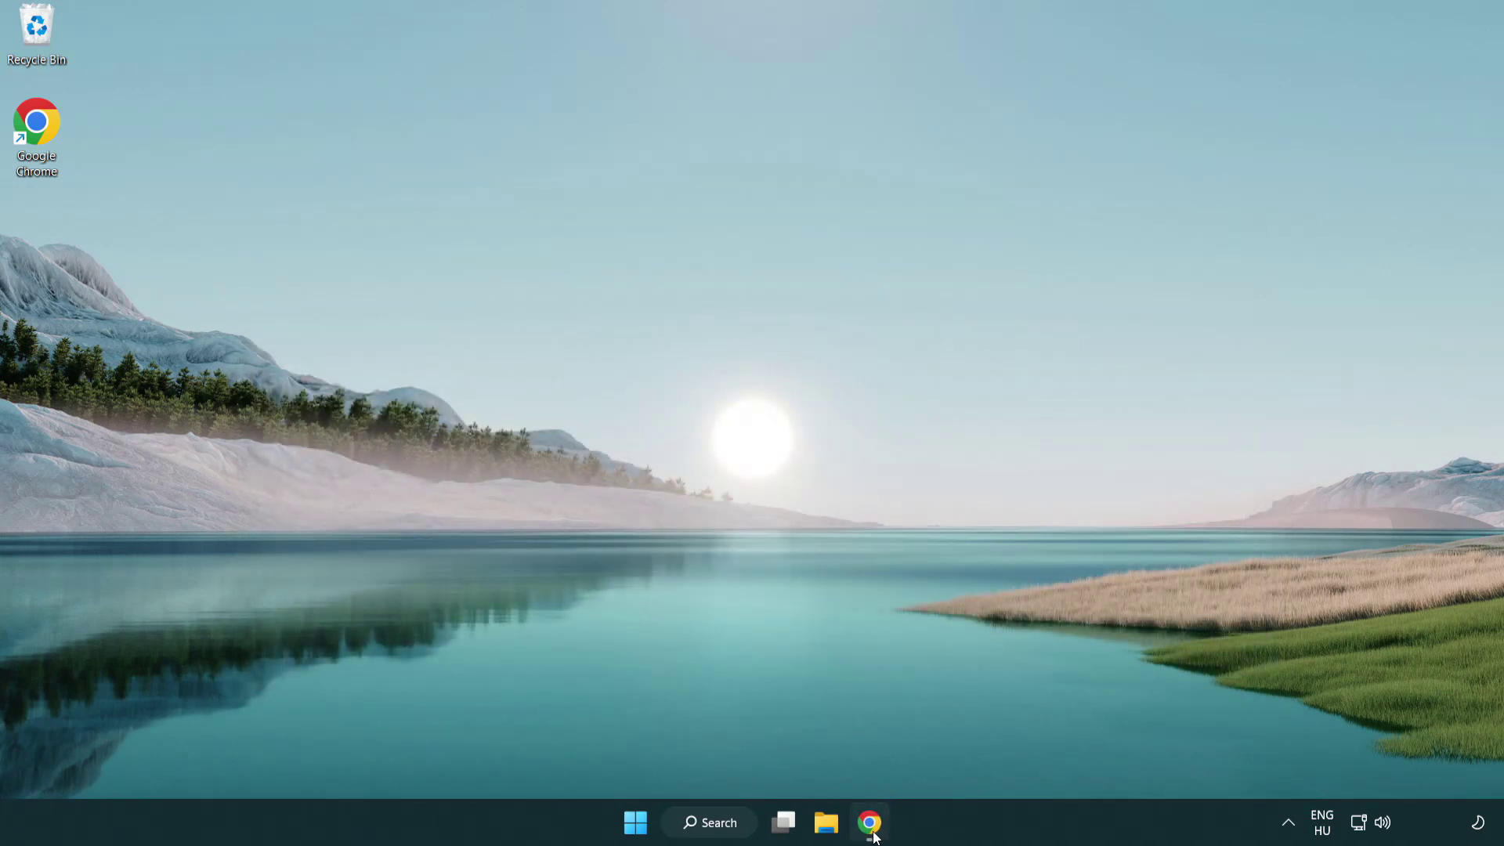
Download dxwebsetup.exe, the DirectX End-User Runtime Web Installer, in Chrome.
left_click(870, 822)
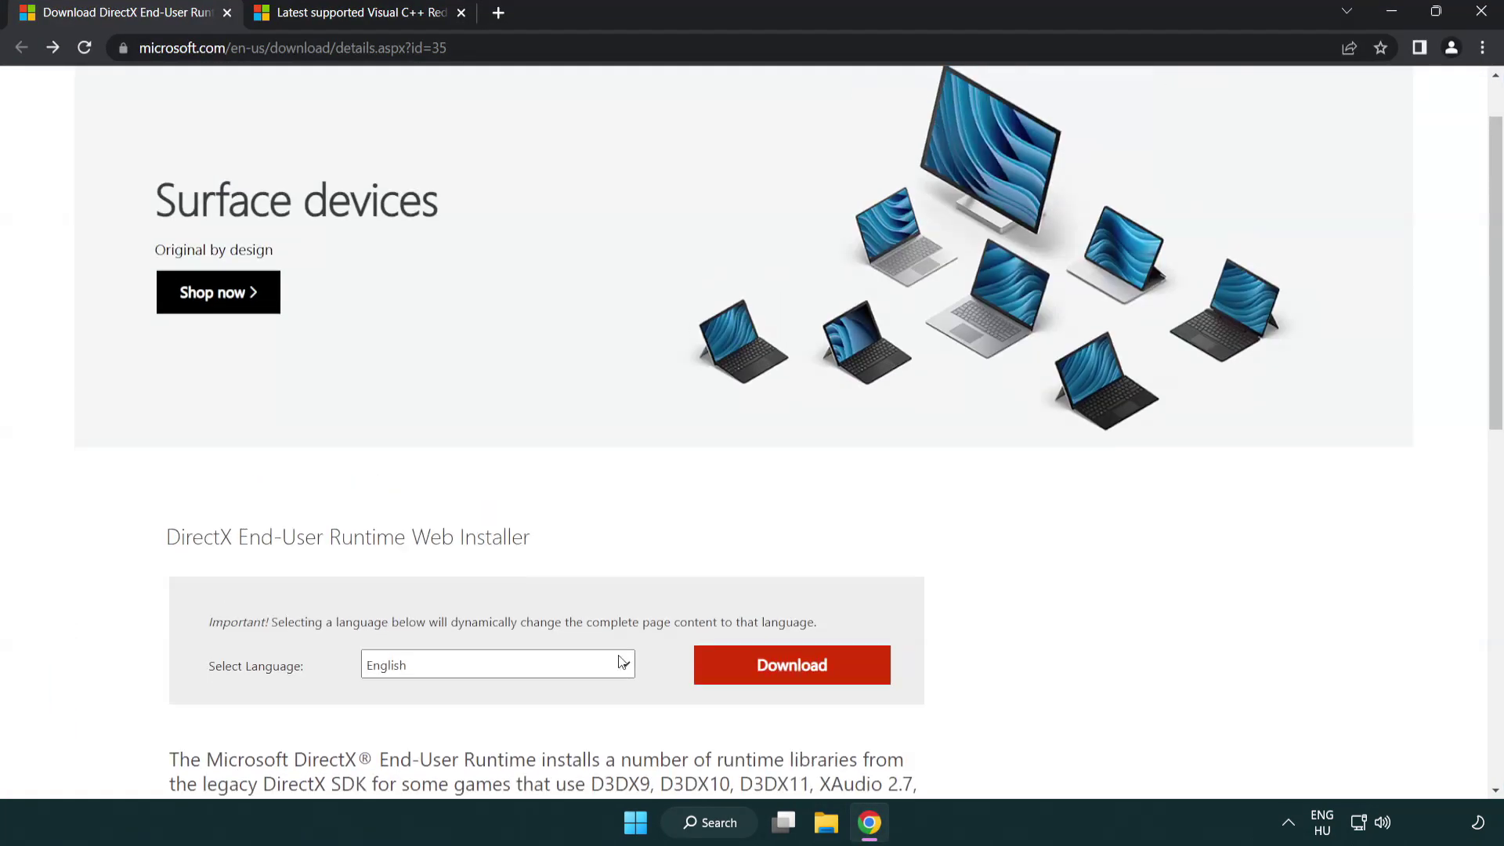
scroll(623, 661, "up", 2)
left_click(531, 53)
left_click(656, 52)
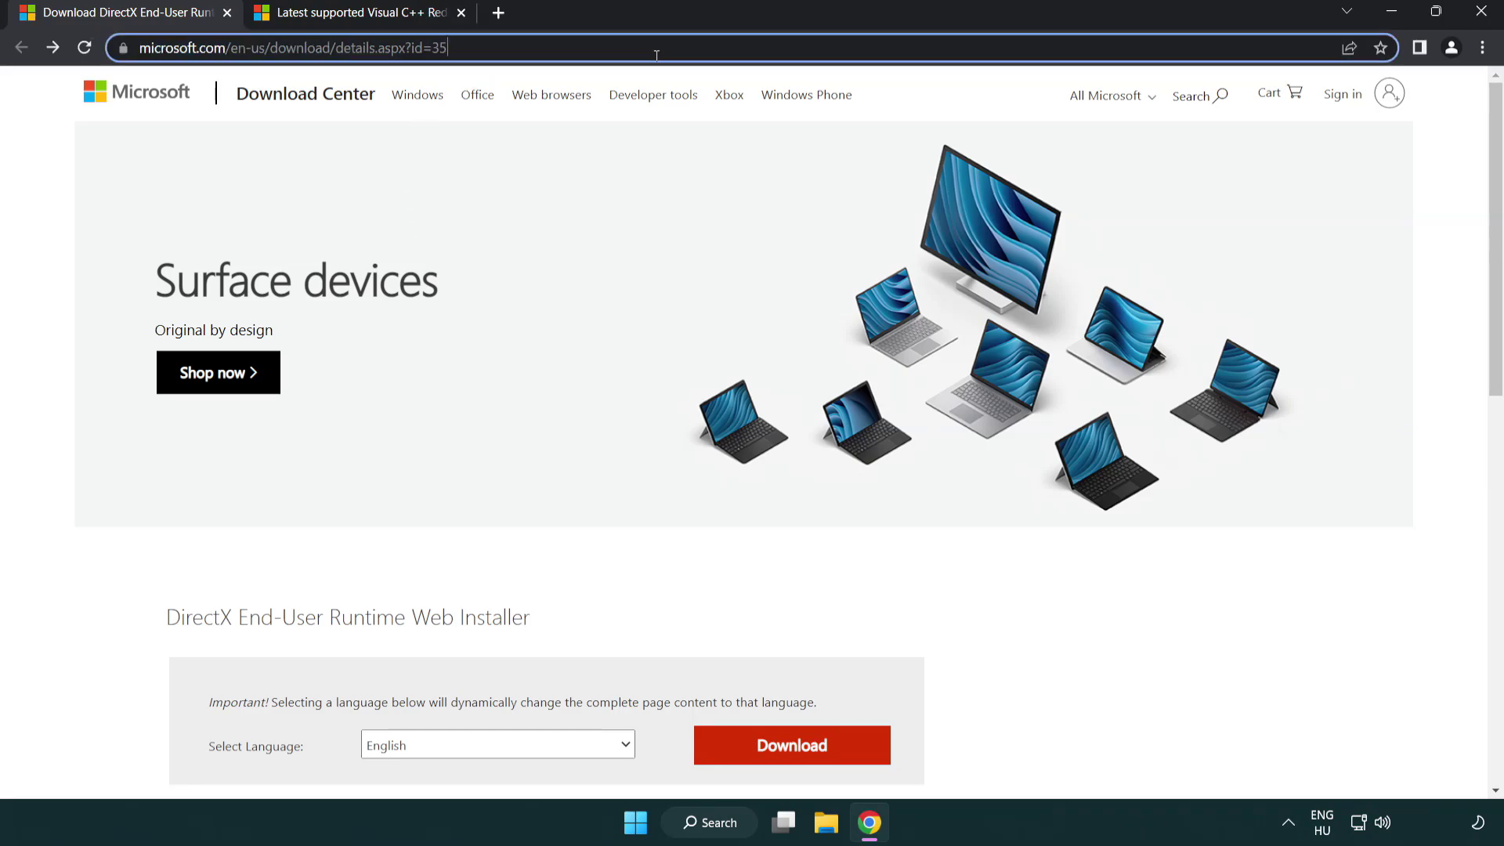
left_click(1307, 326)
left_click_drag(1493, 341, 1489, 437)
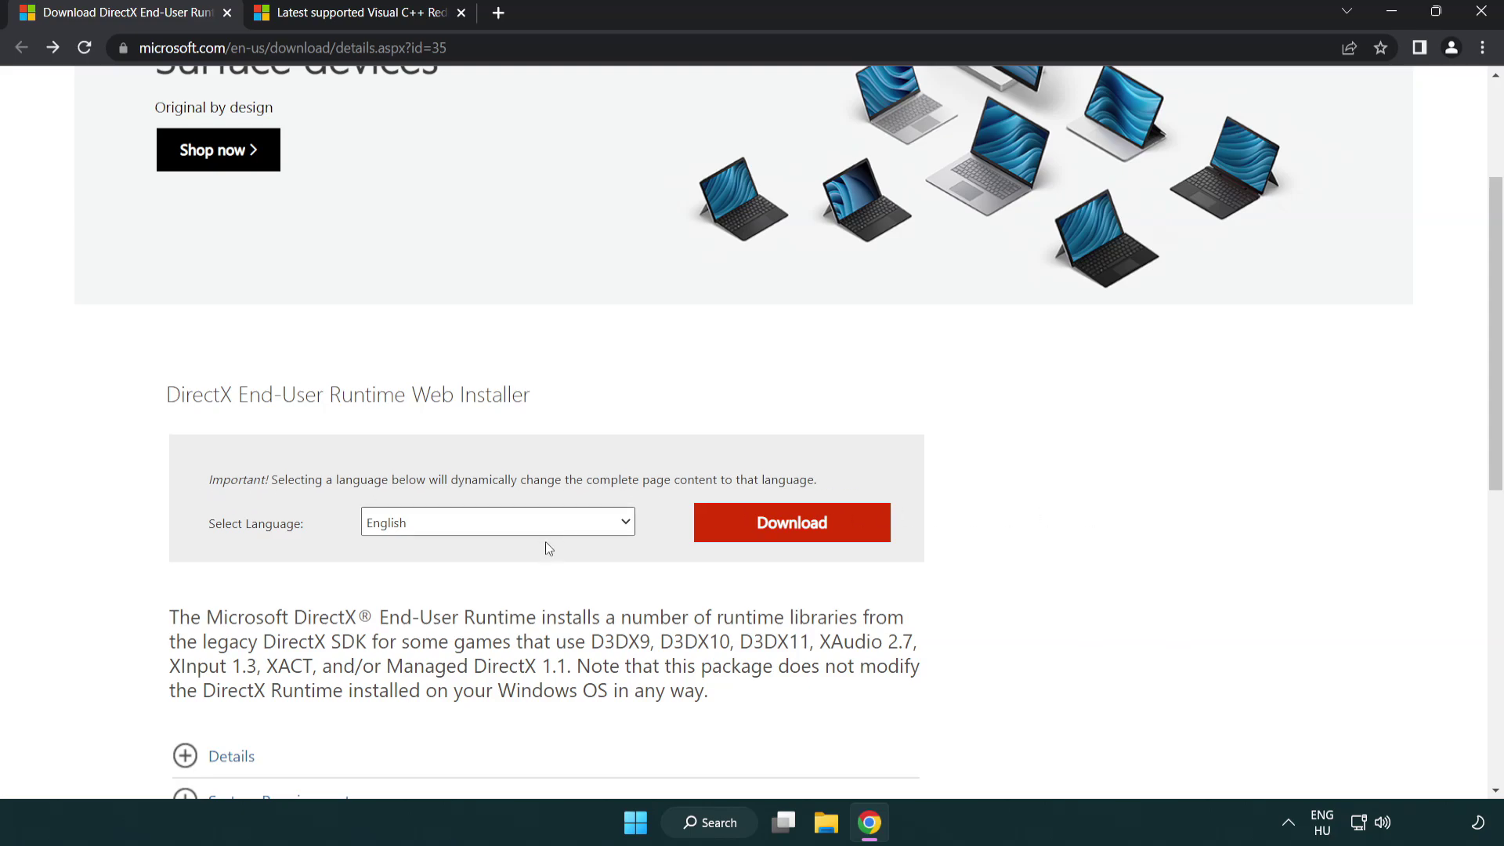
left_click(798, 535)
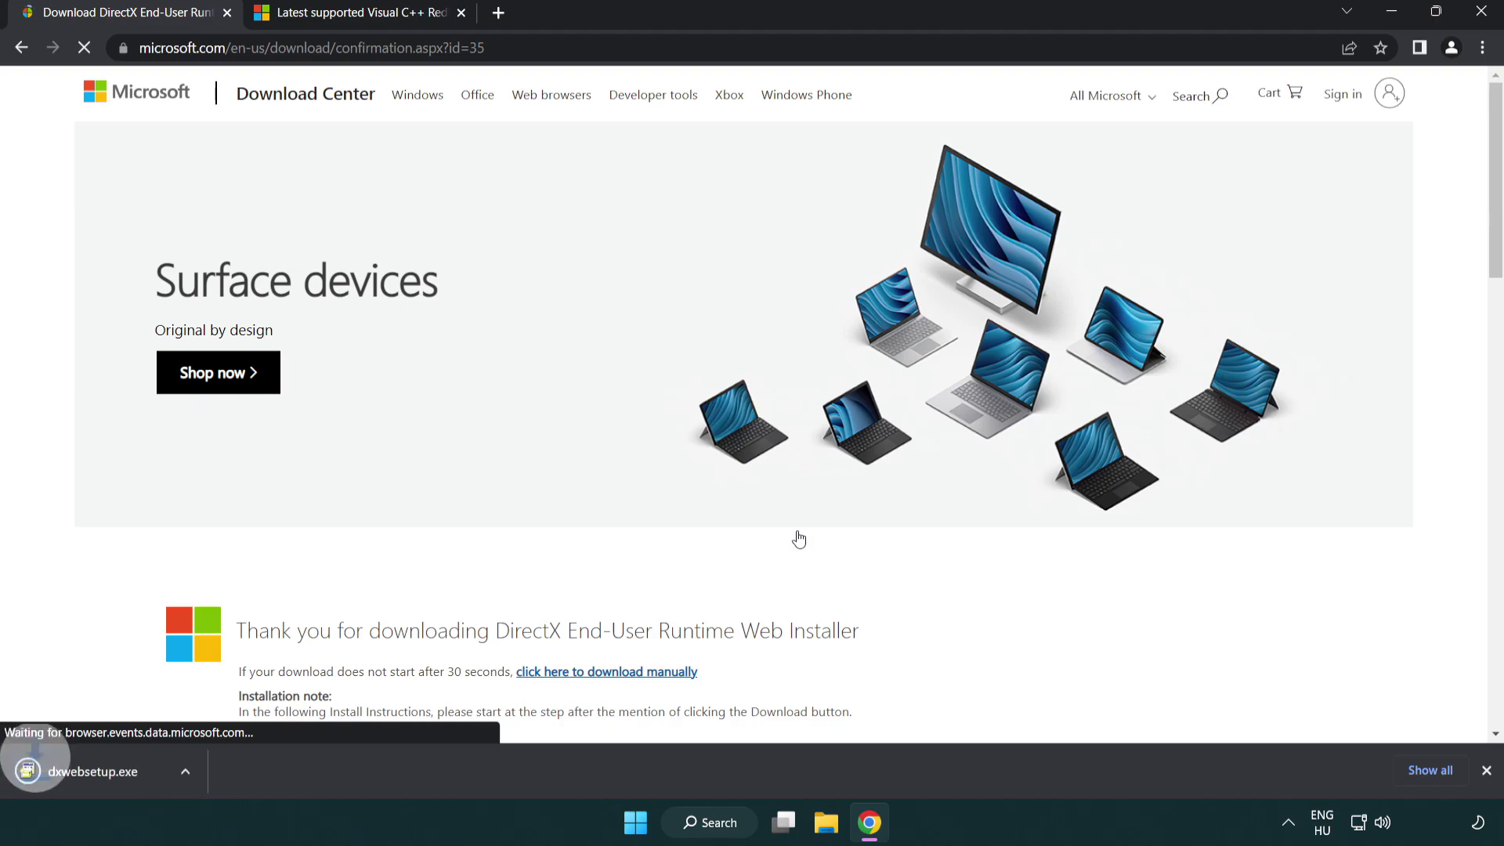
Run dxwebsetup.exe, accept the license, decline the Bing Bar and finish DirectX setup.
left_click(98, 774)
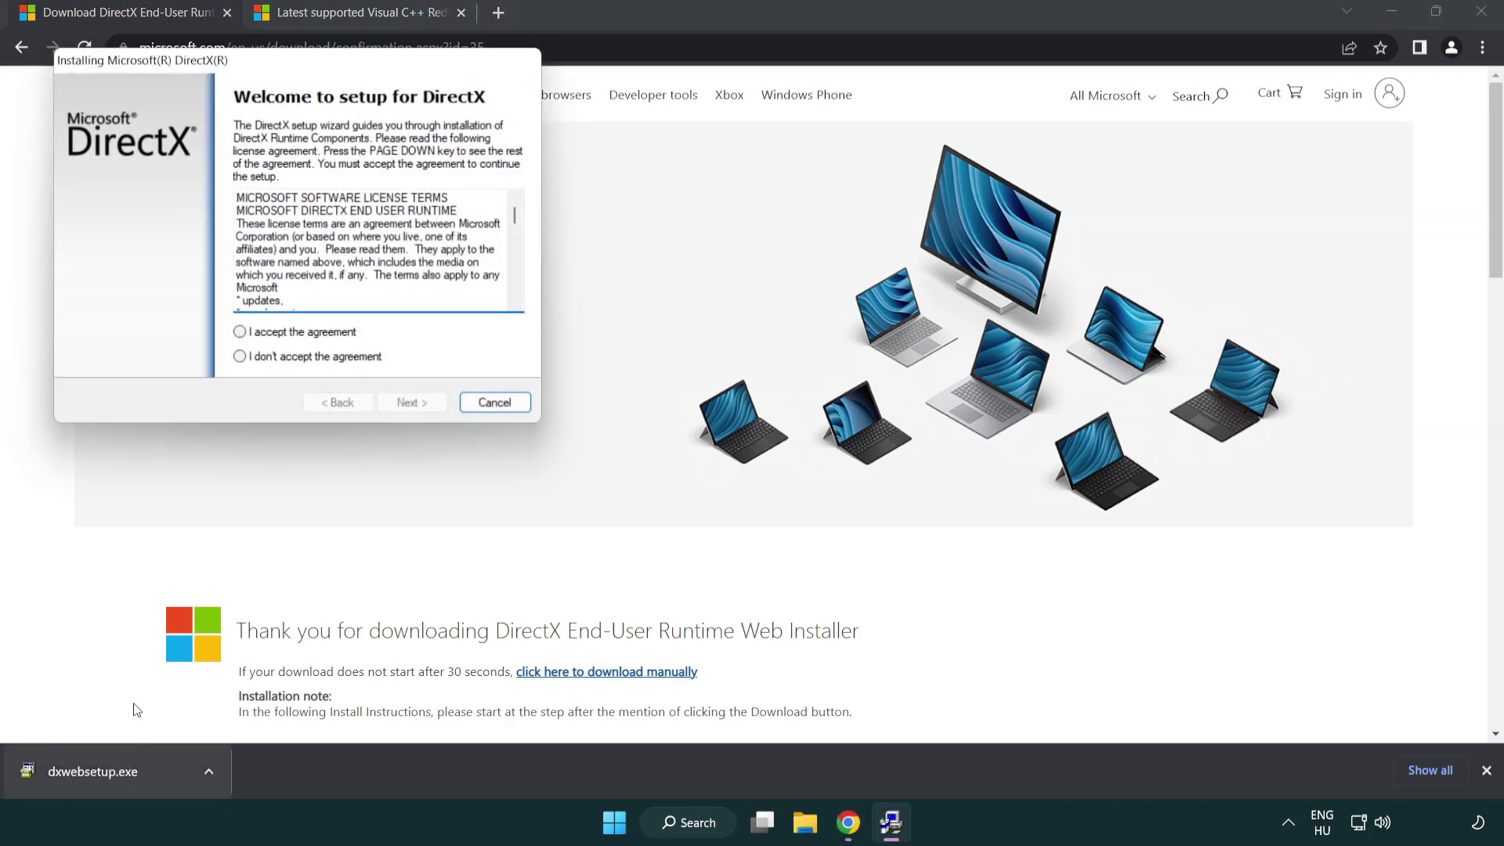
left_click_drag(226, 68, 662, 235)
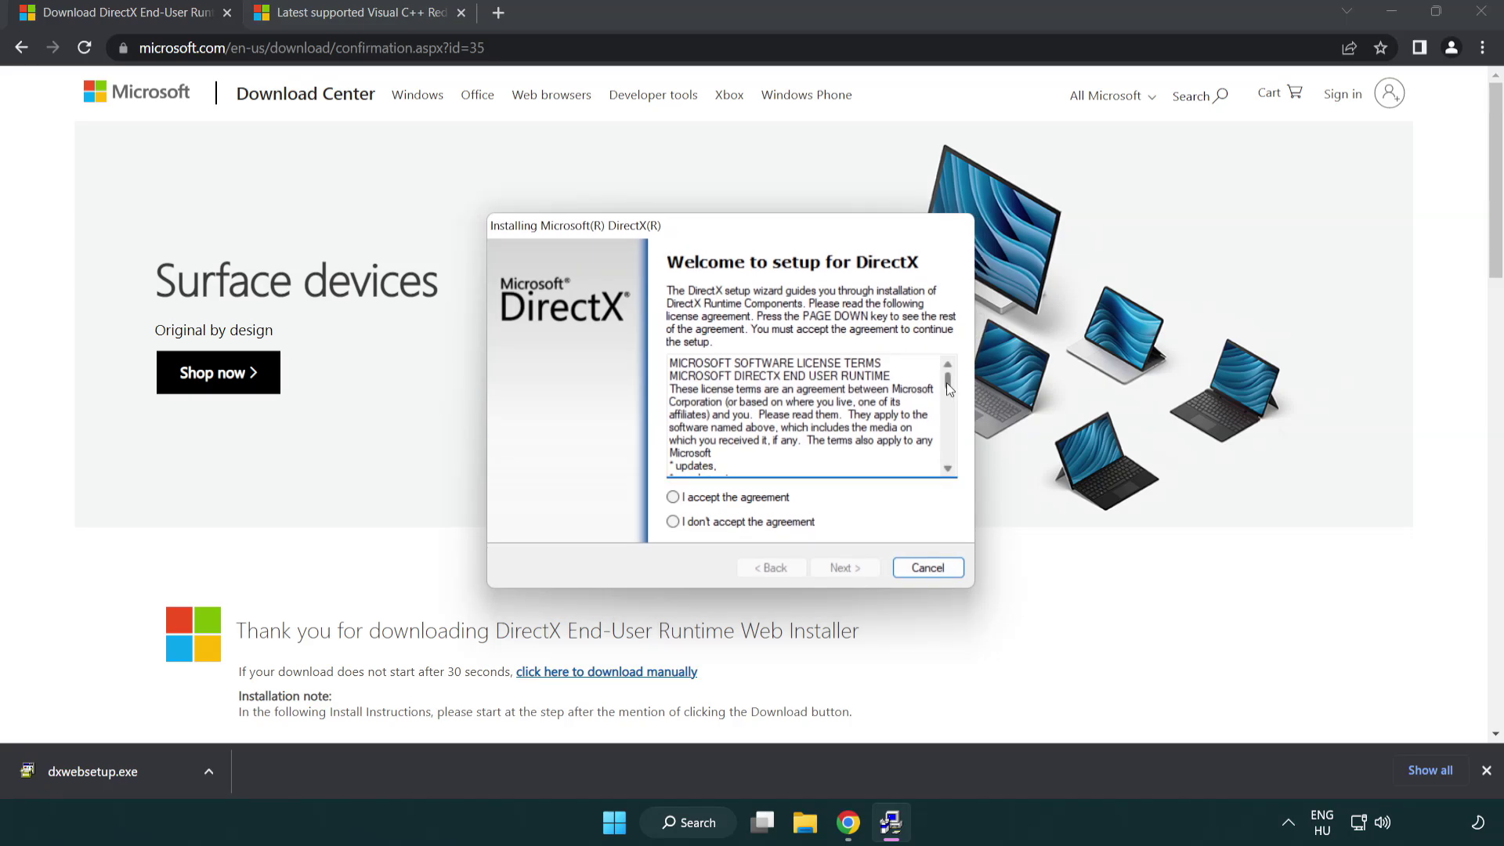
left_click_drag(949, 379, 949, 459)
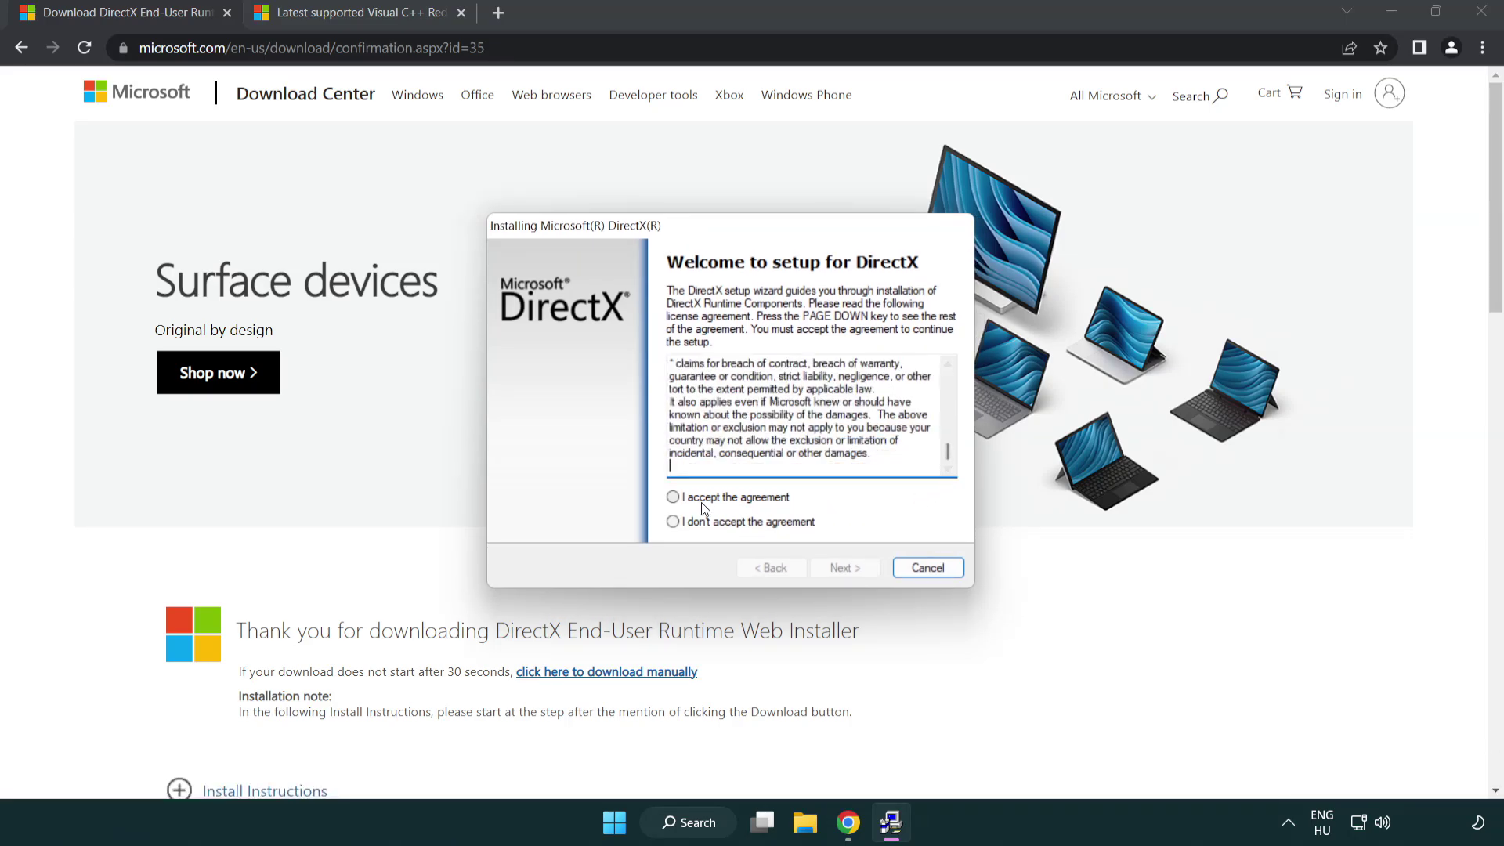
left_click(678, 506)
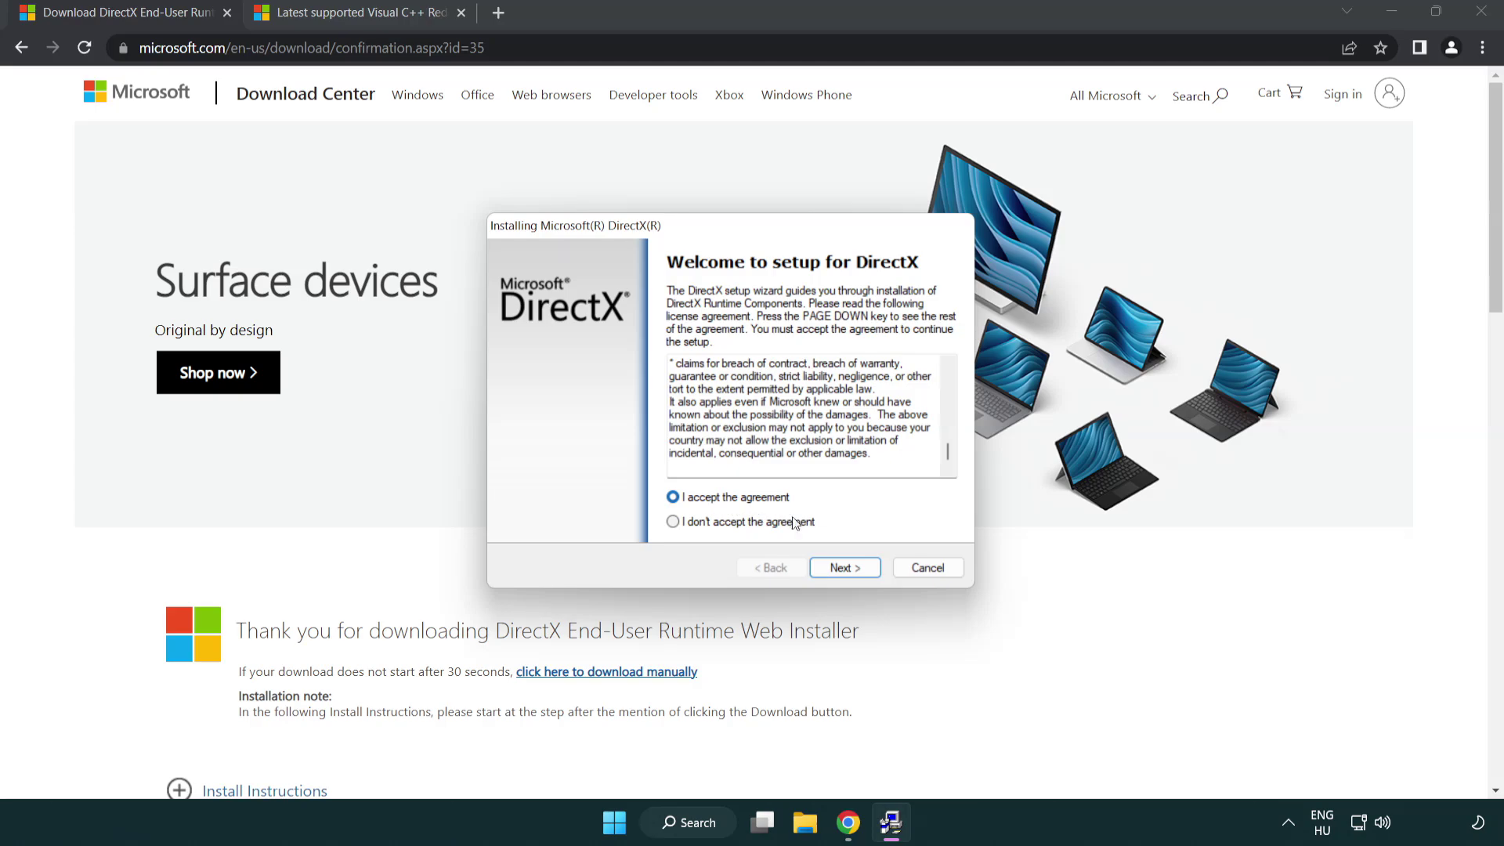
left_click(845, 568)
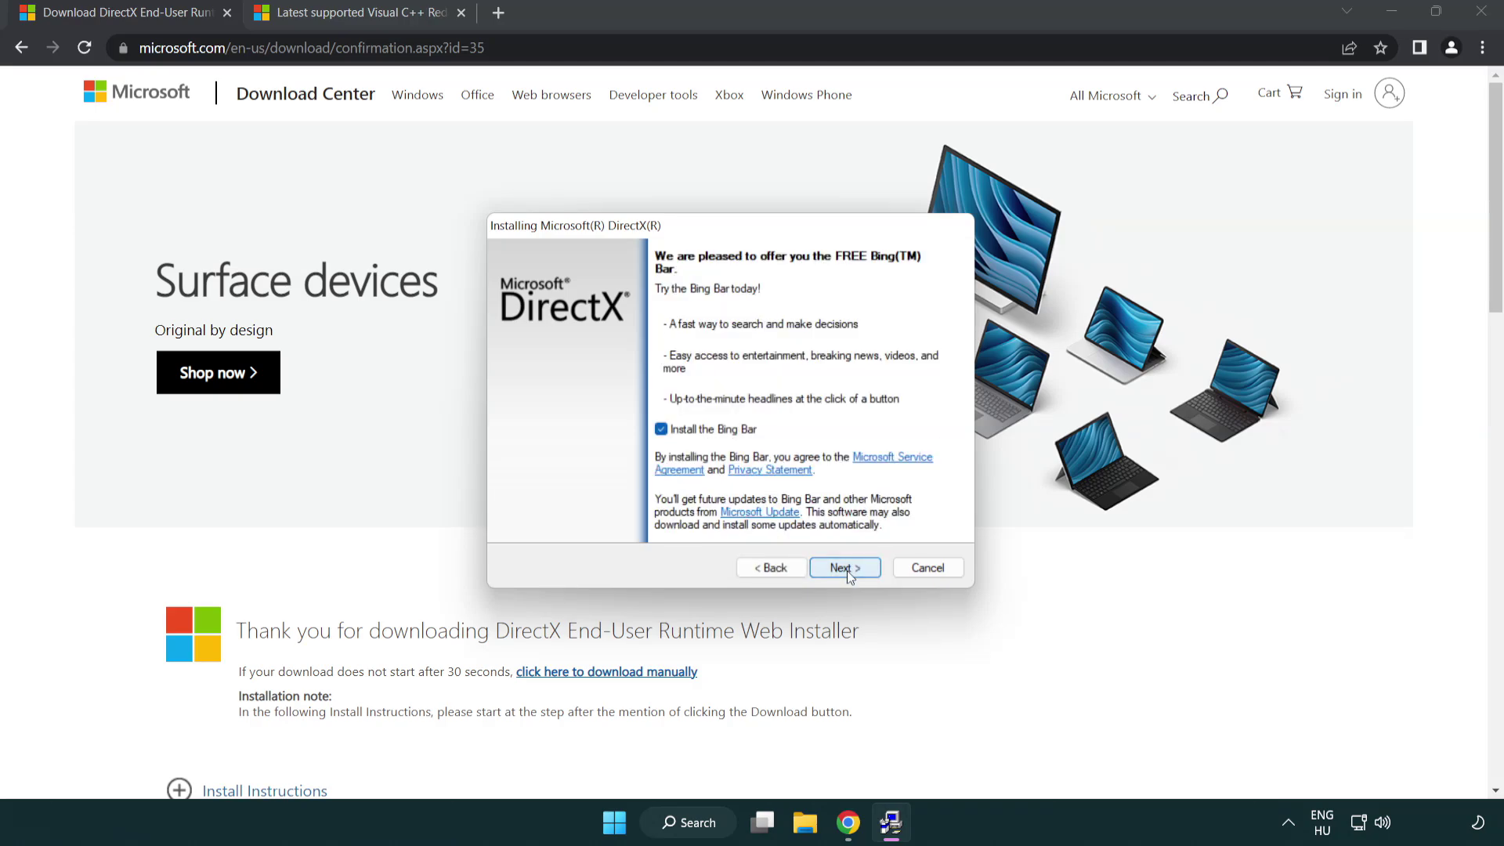
left_click(661, 429)
left_click(848, 567)
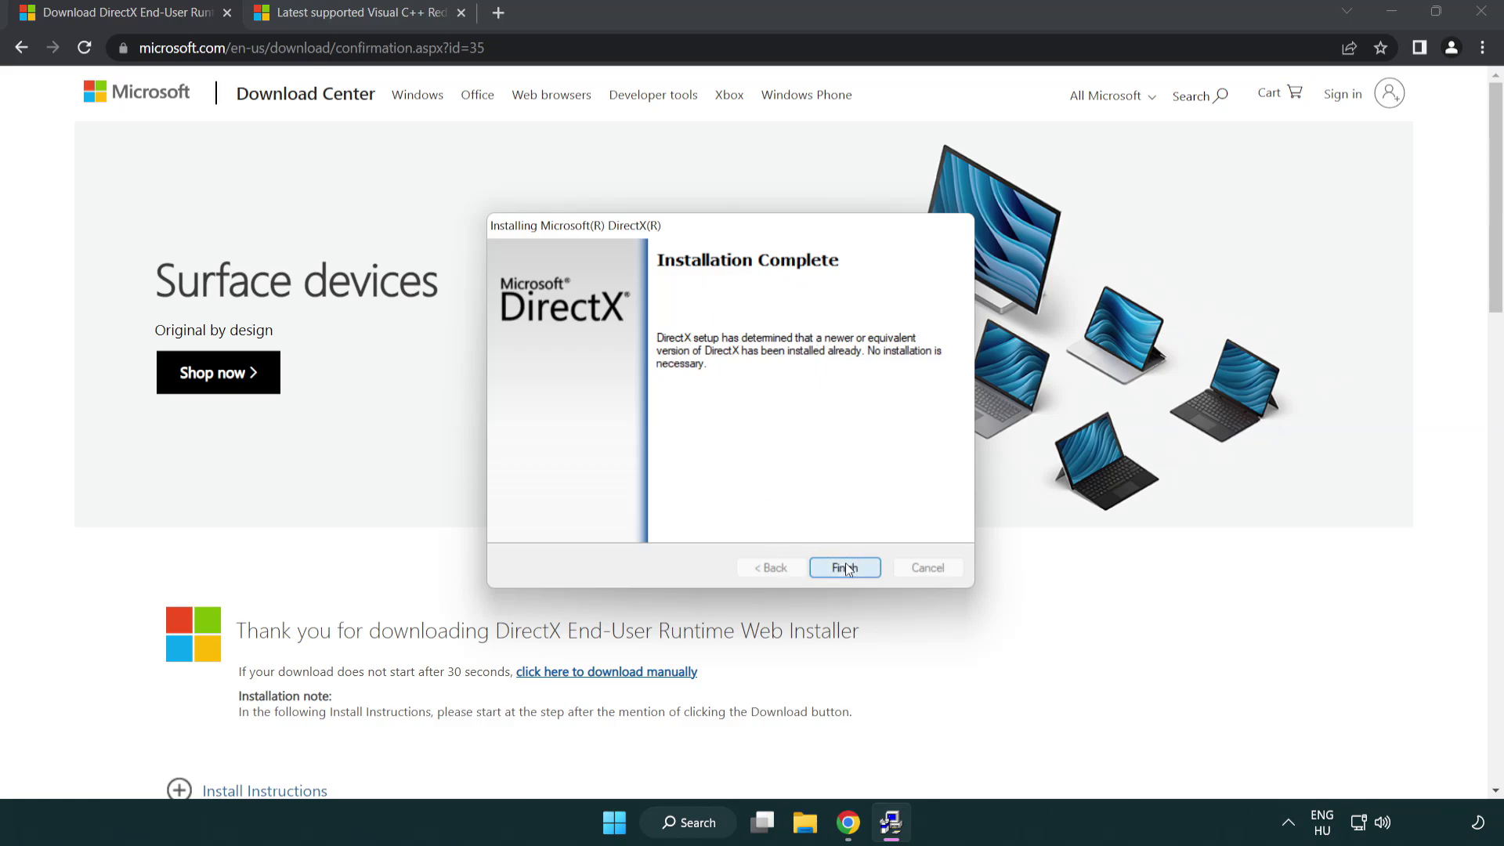
left_click(845, 568)
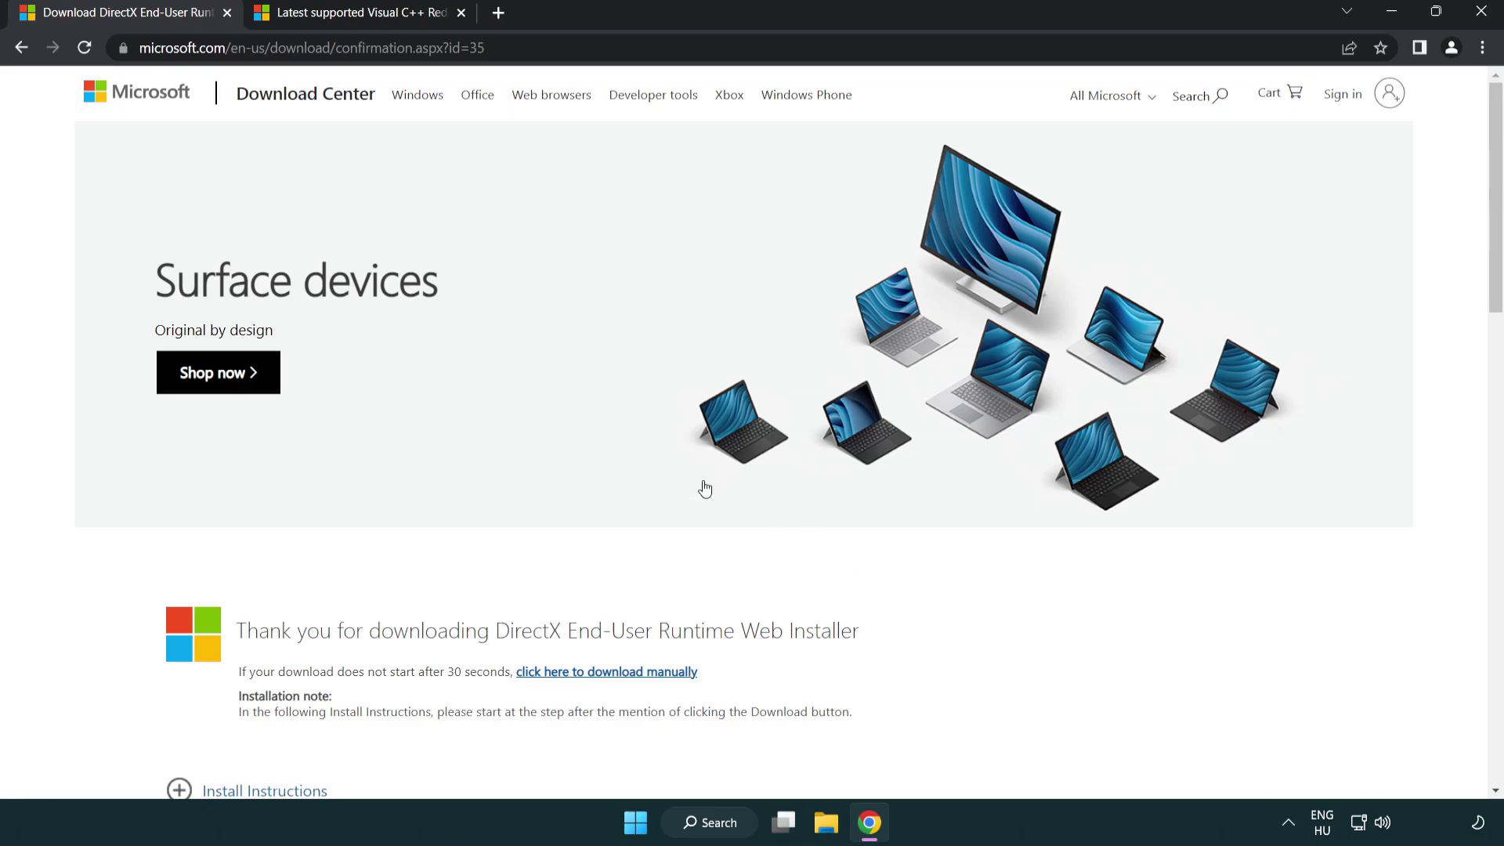
Close the DirectX tab and download the ARM64, x86 and x64 vc_redist installers.
left_click(226, 14)
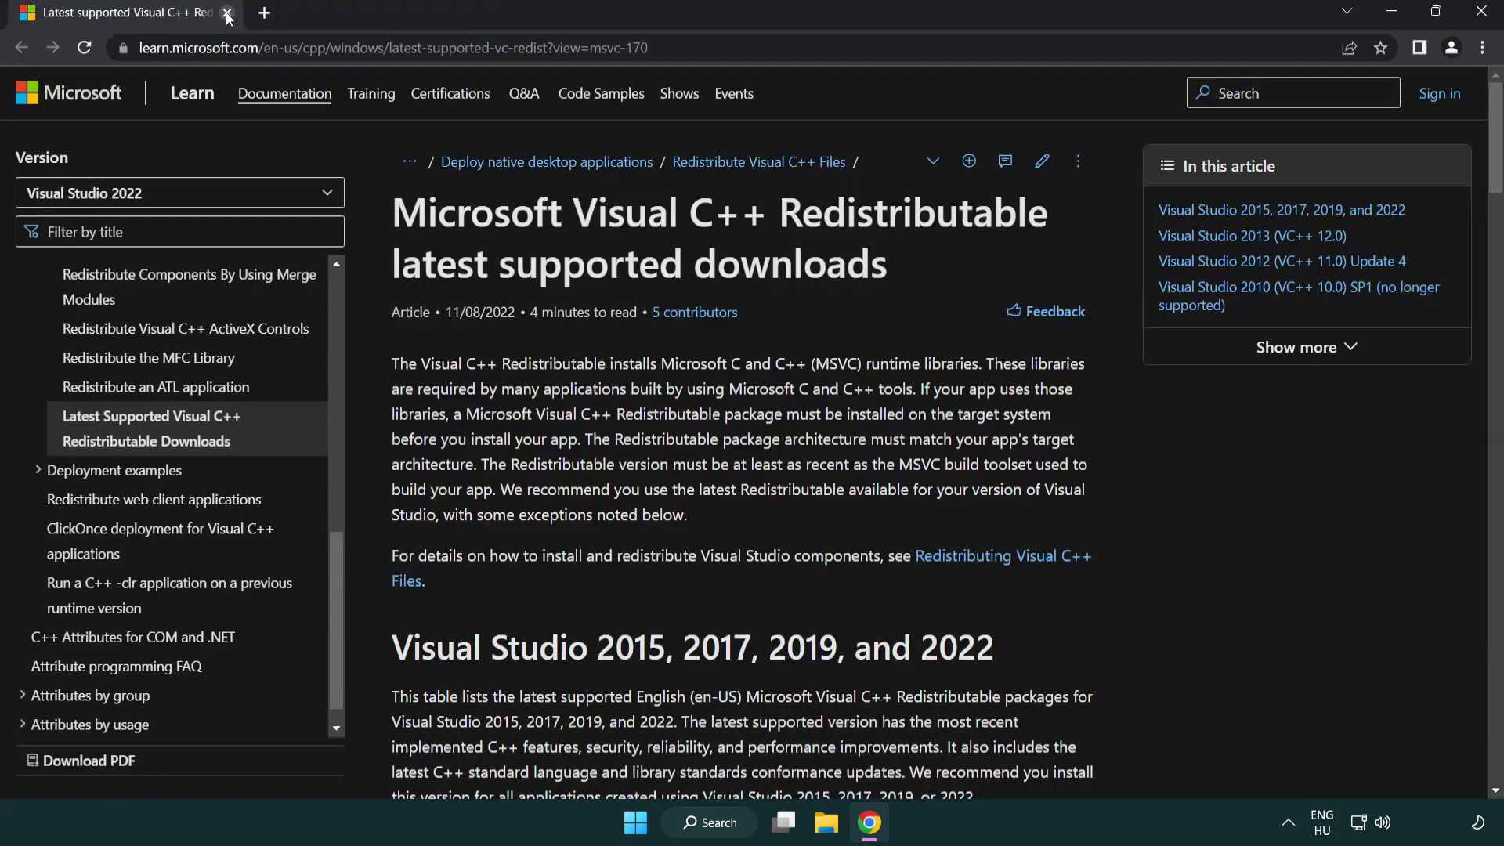
left_click(667, 47)
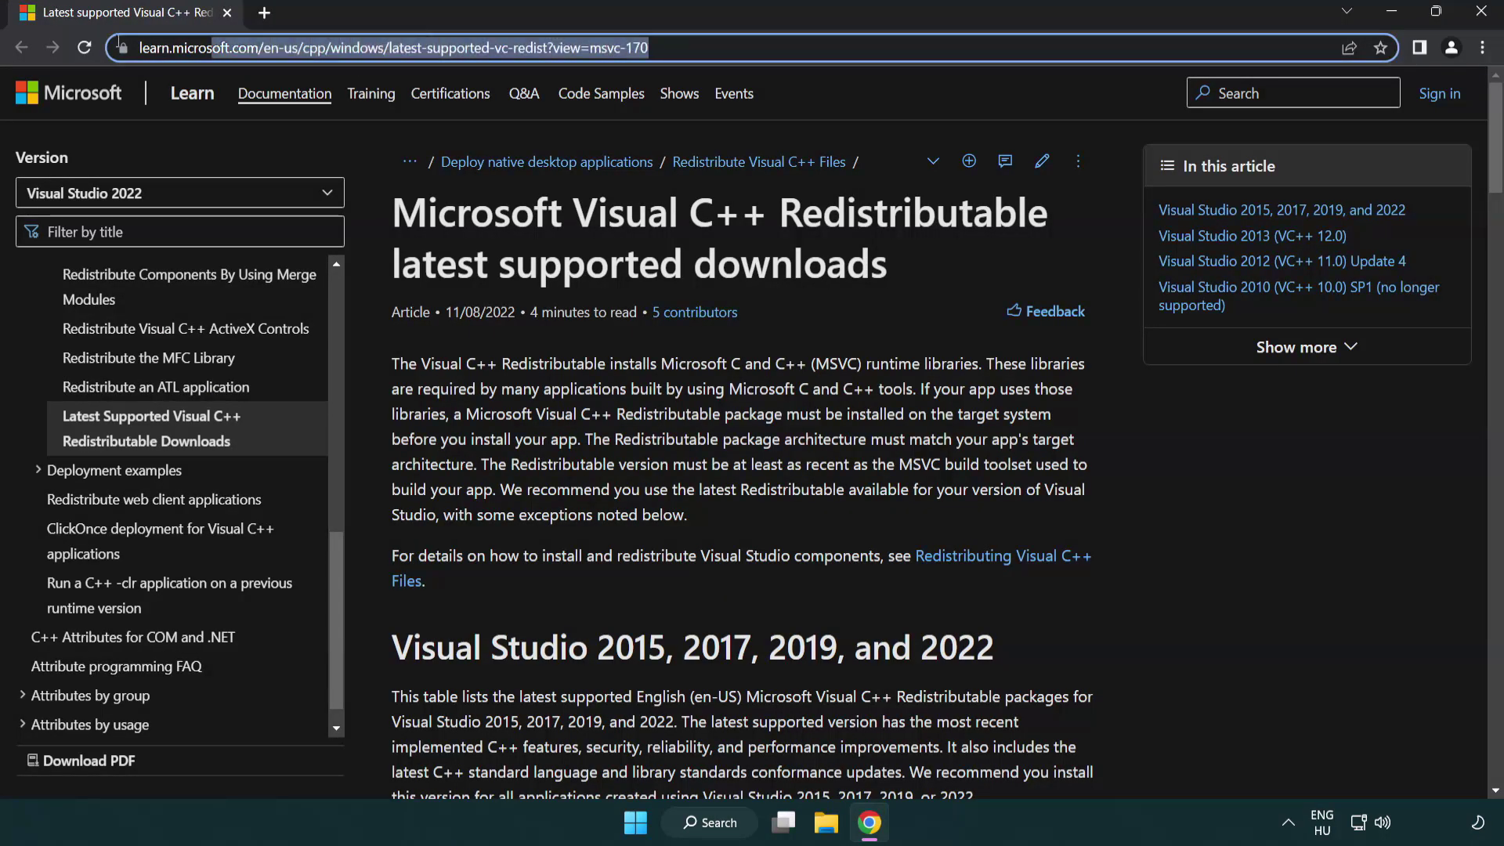
left_click(588, 47)
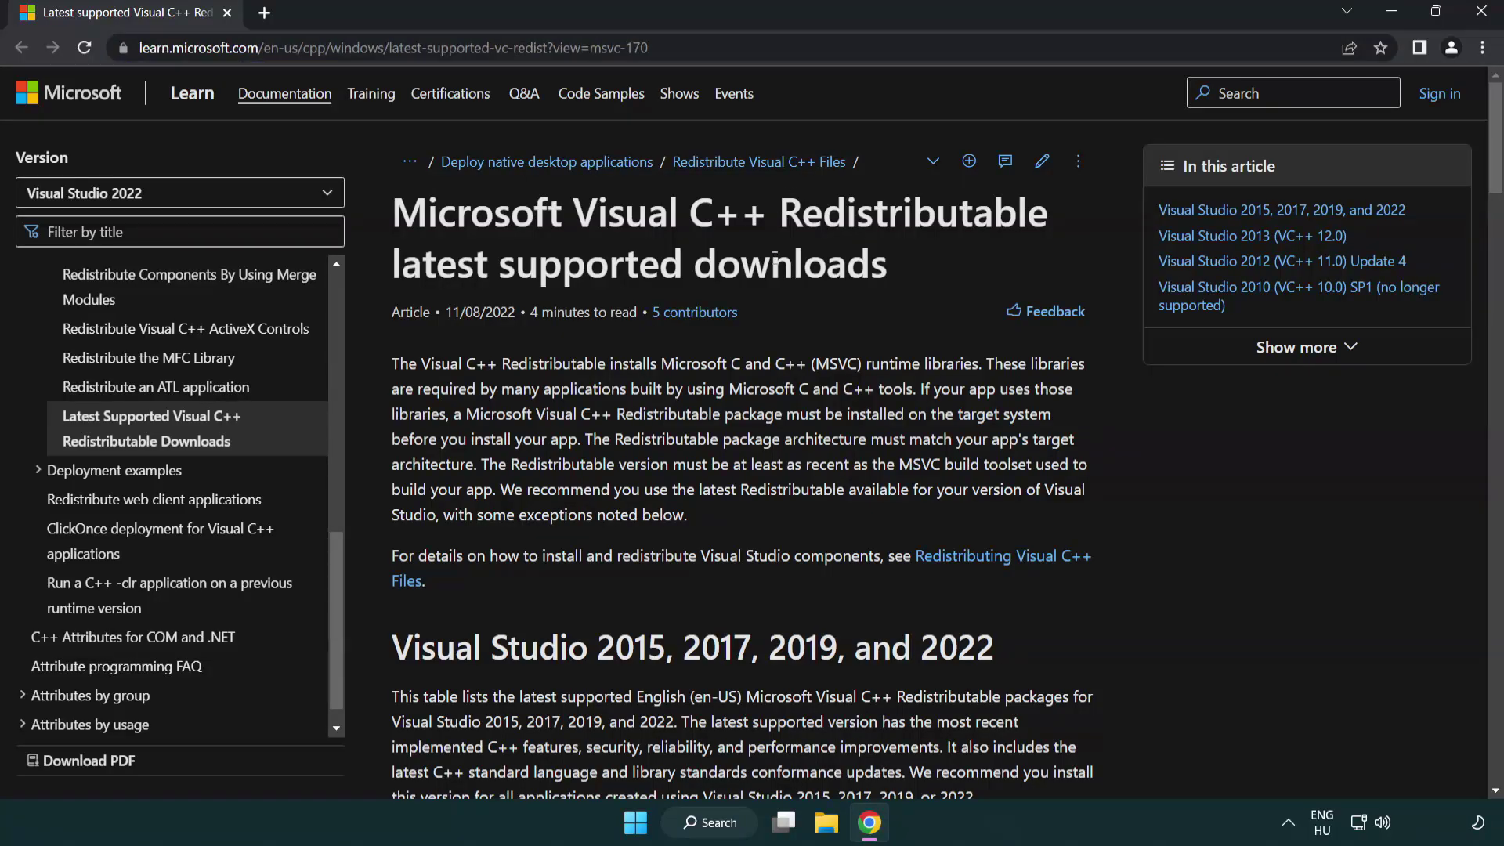
scroll(774, 261, "down", 5)
scroll(775, 261, "down", 3)
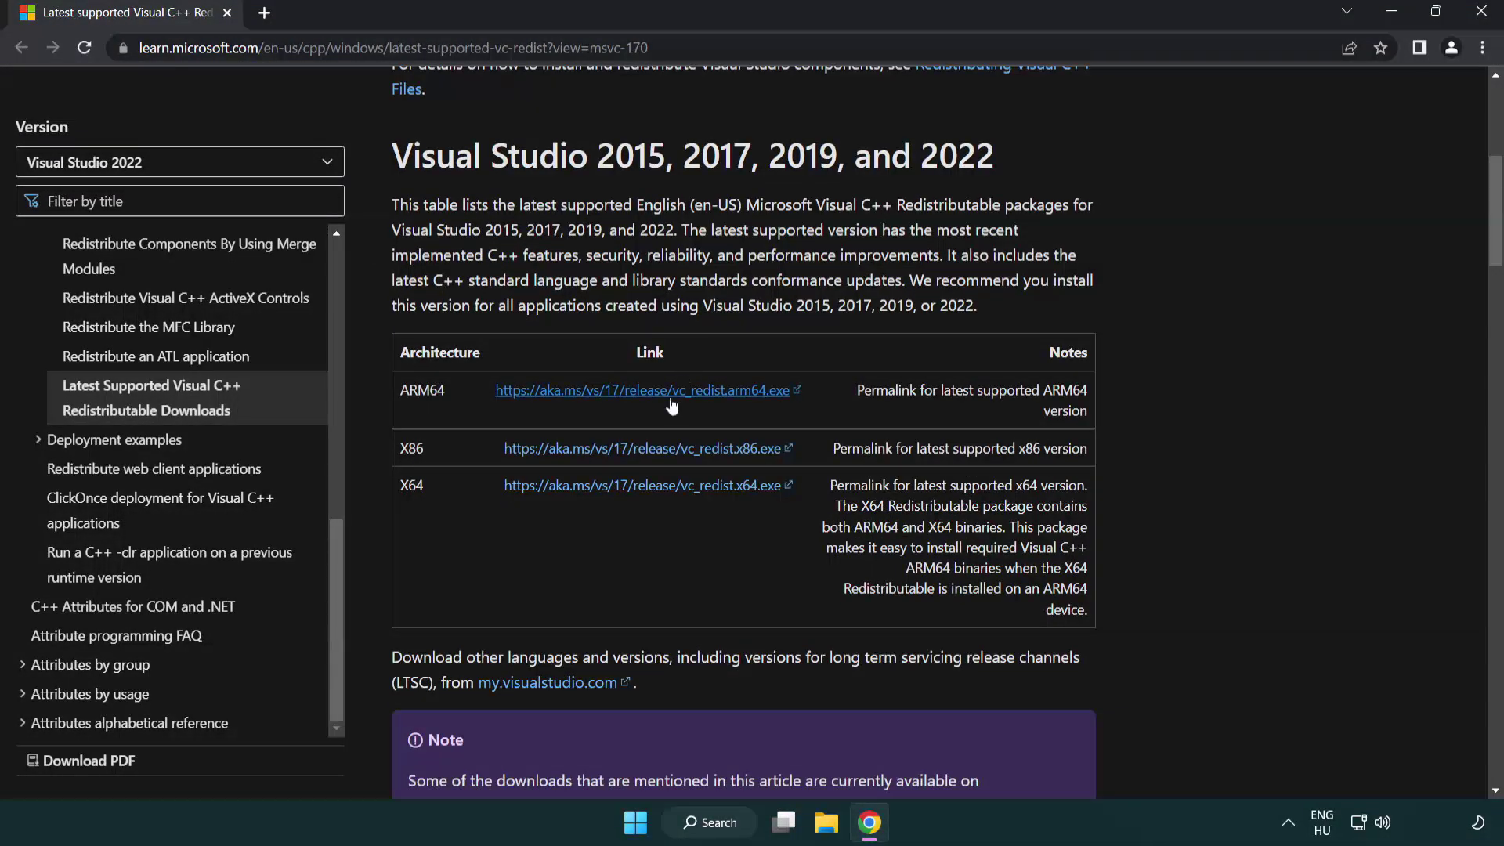
left_click(615, 398)
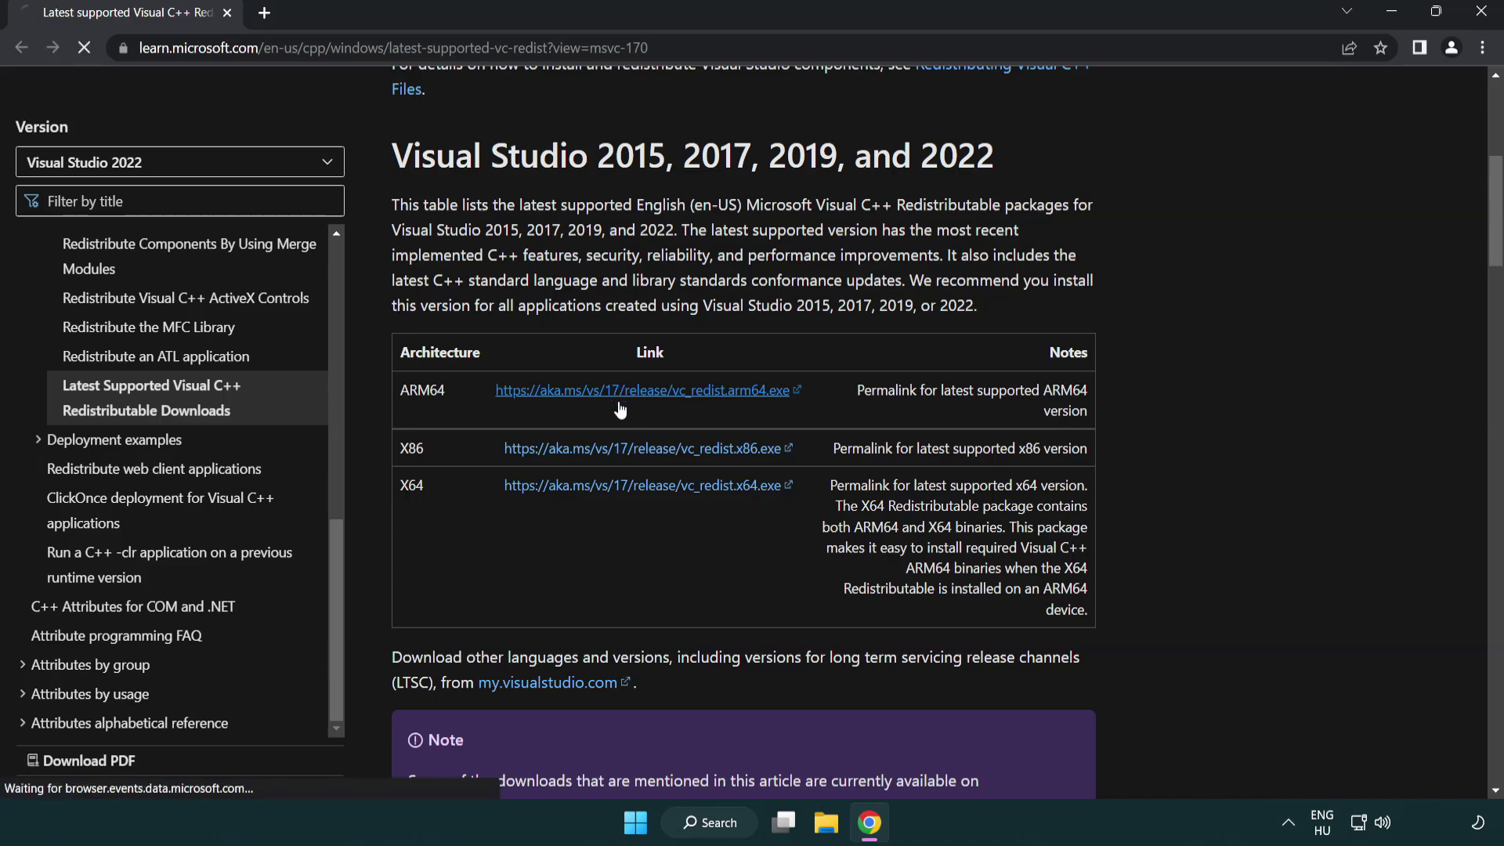
left_click(627, 485)
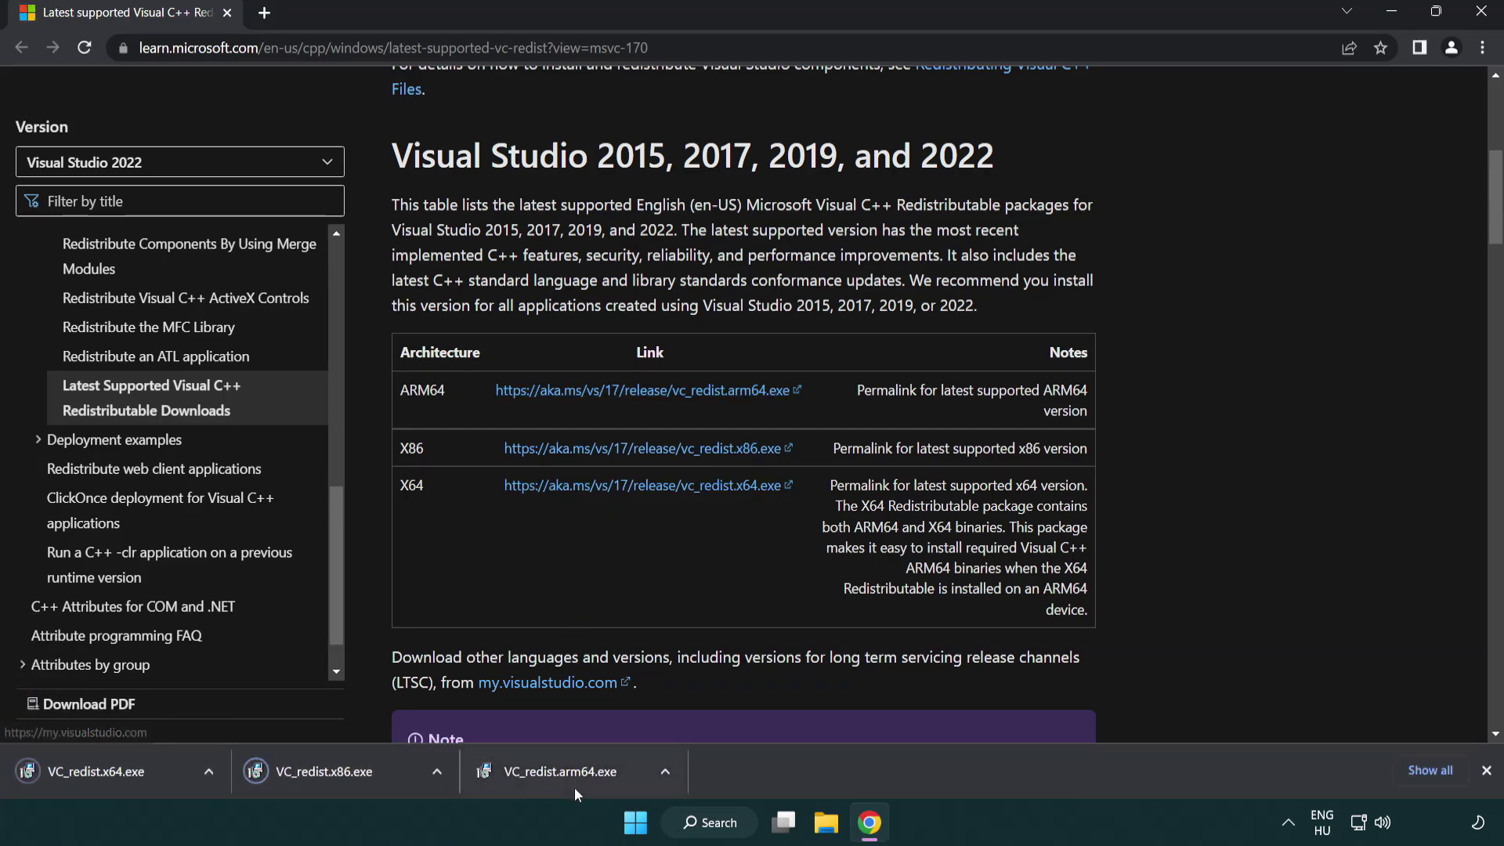
Run VC_redist.arm64.exe, accept the terms, and dismiss its unsupported-processor failure.
left_click(574, 784)
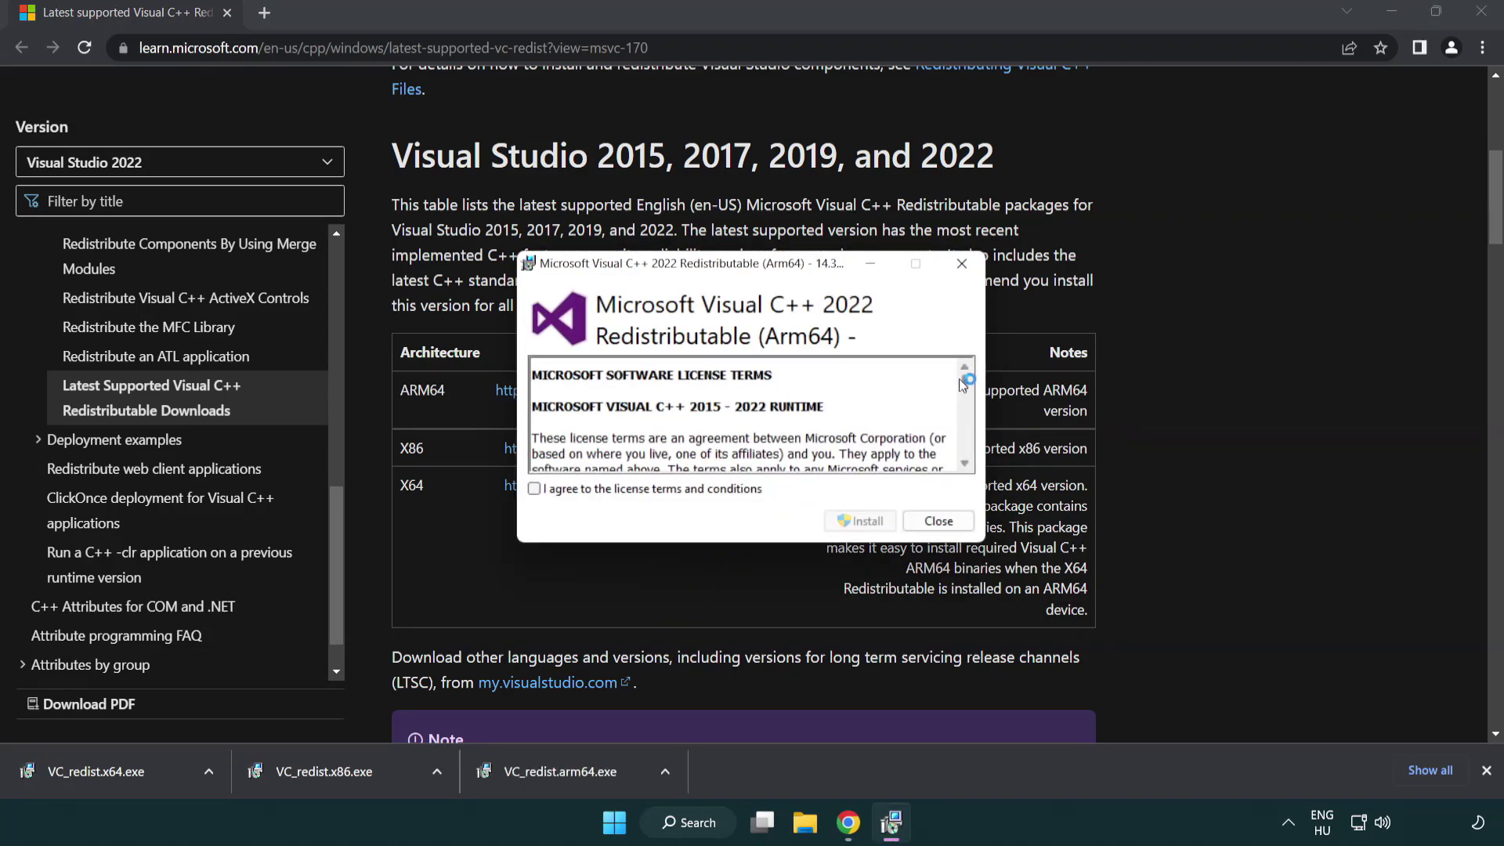
left_click_drag(963, 380, 965, 453)
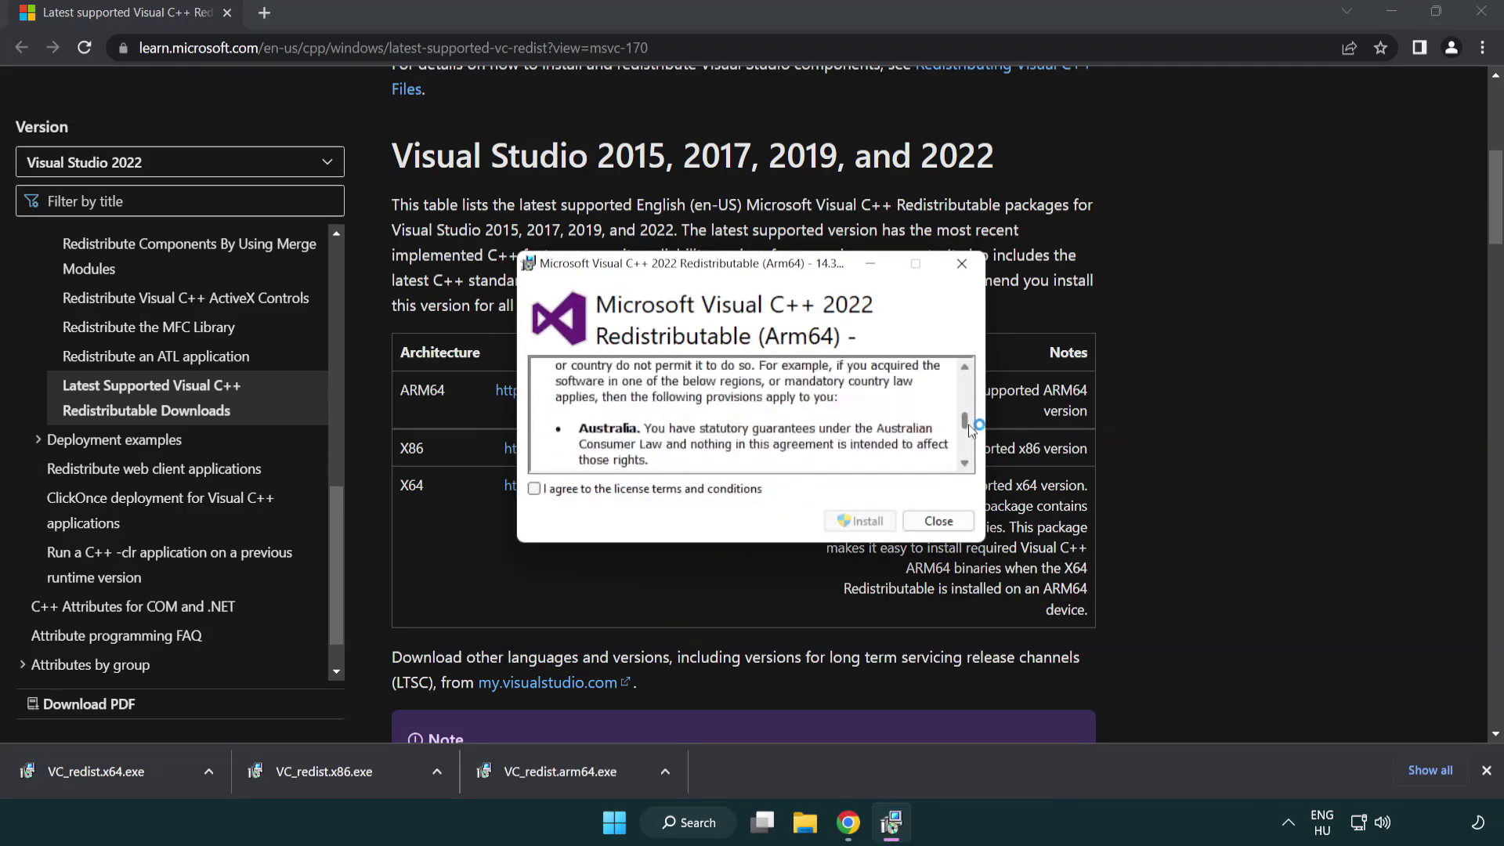
left_click(535, 489)
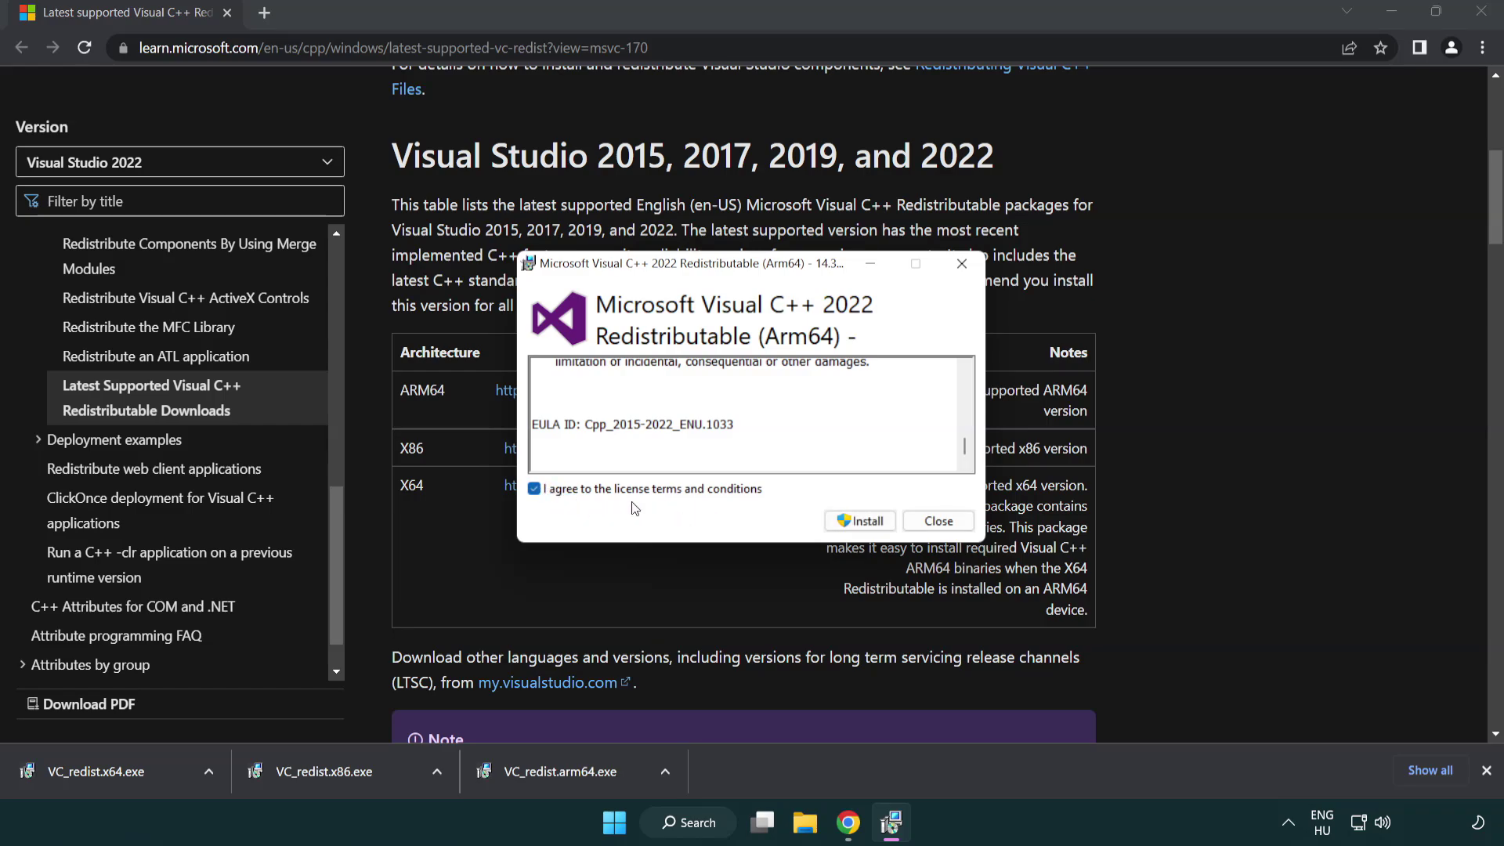
left_click(855, 521)
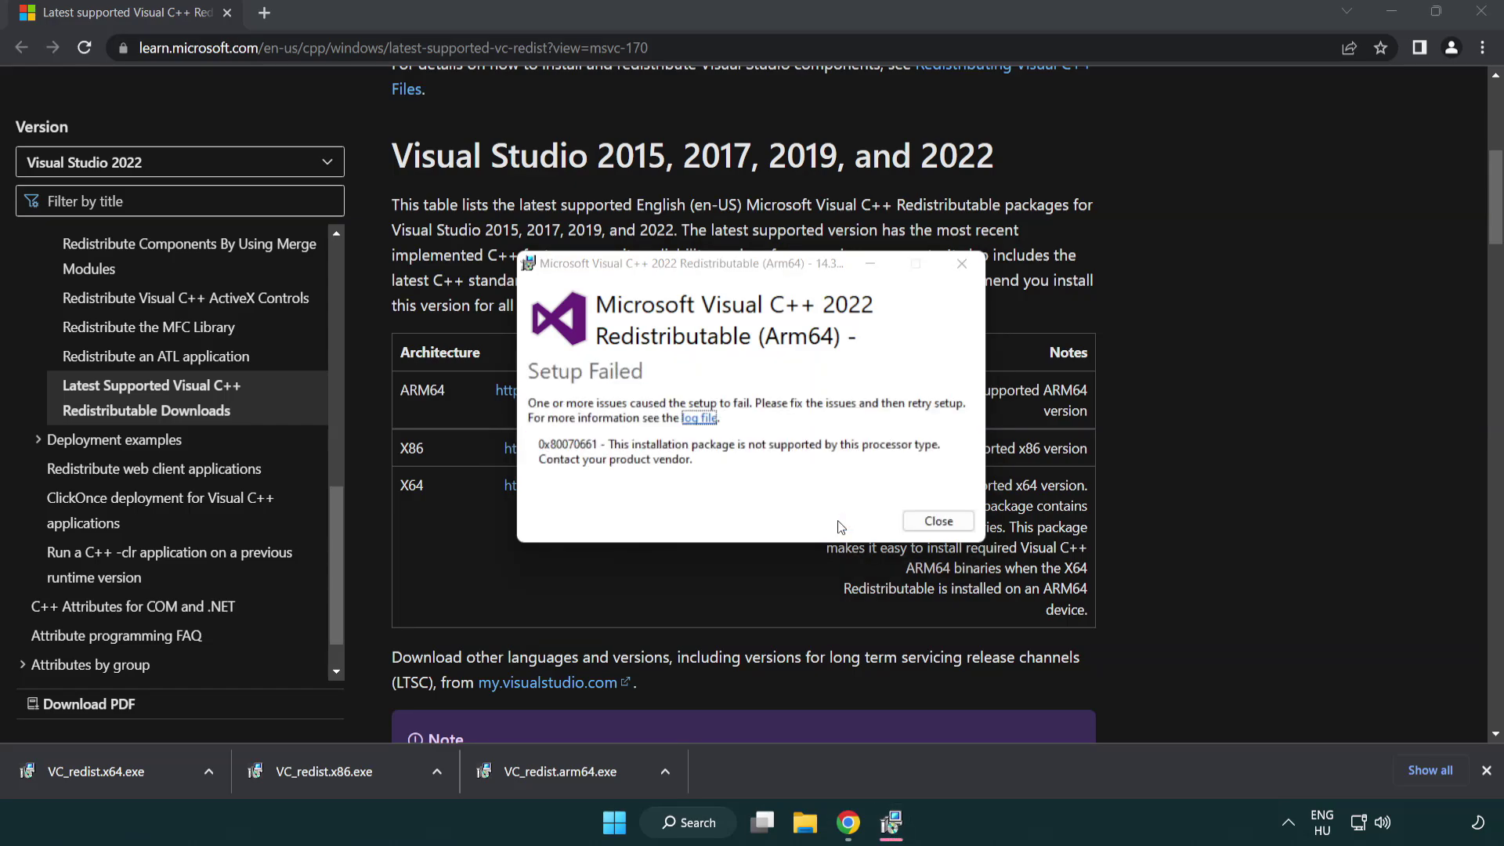
left_click(938, 520)
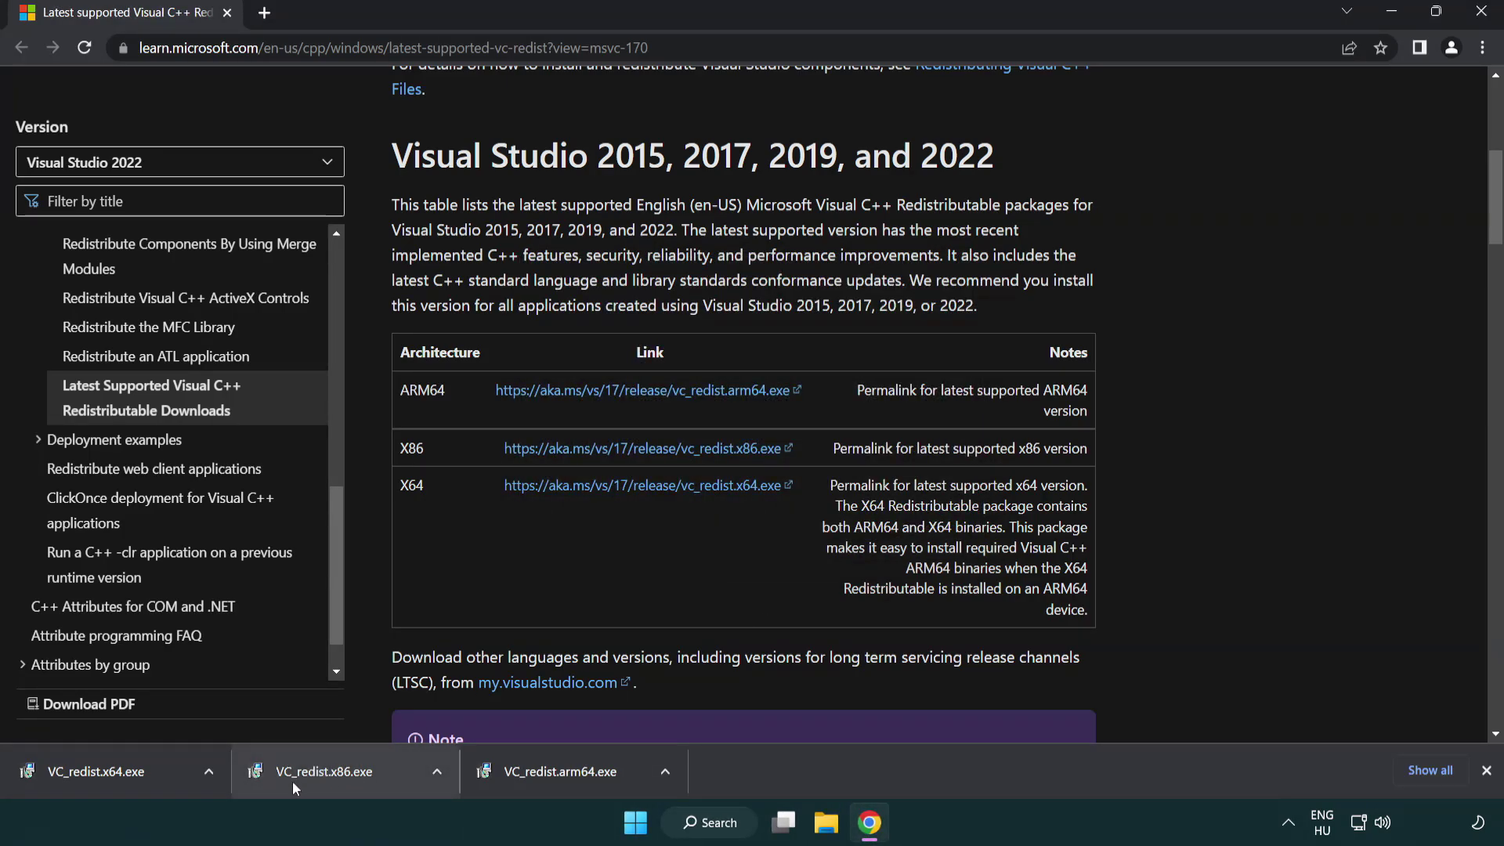
Install the x86 and x64 Visual C++ 2015-2022 Redistributables (14.34.31931) and close both dialogs.
left_click(337, 780)
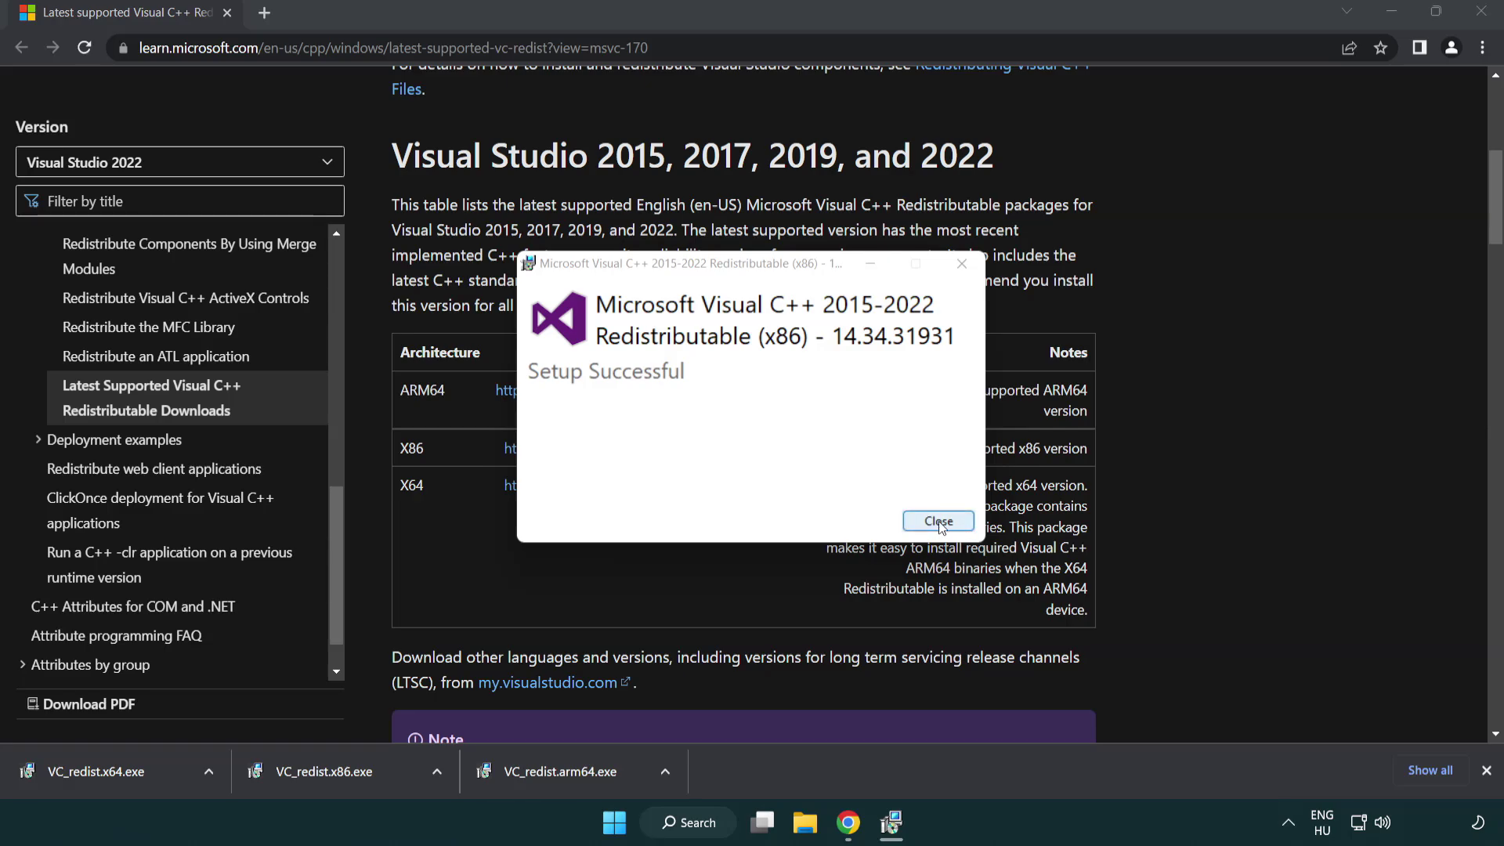
left_click(938, 521)
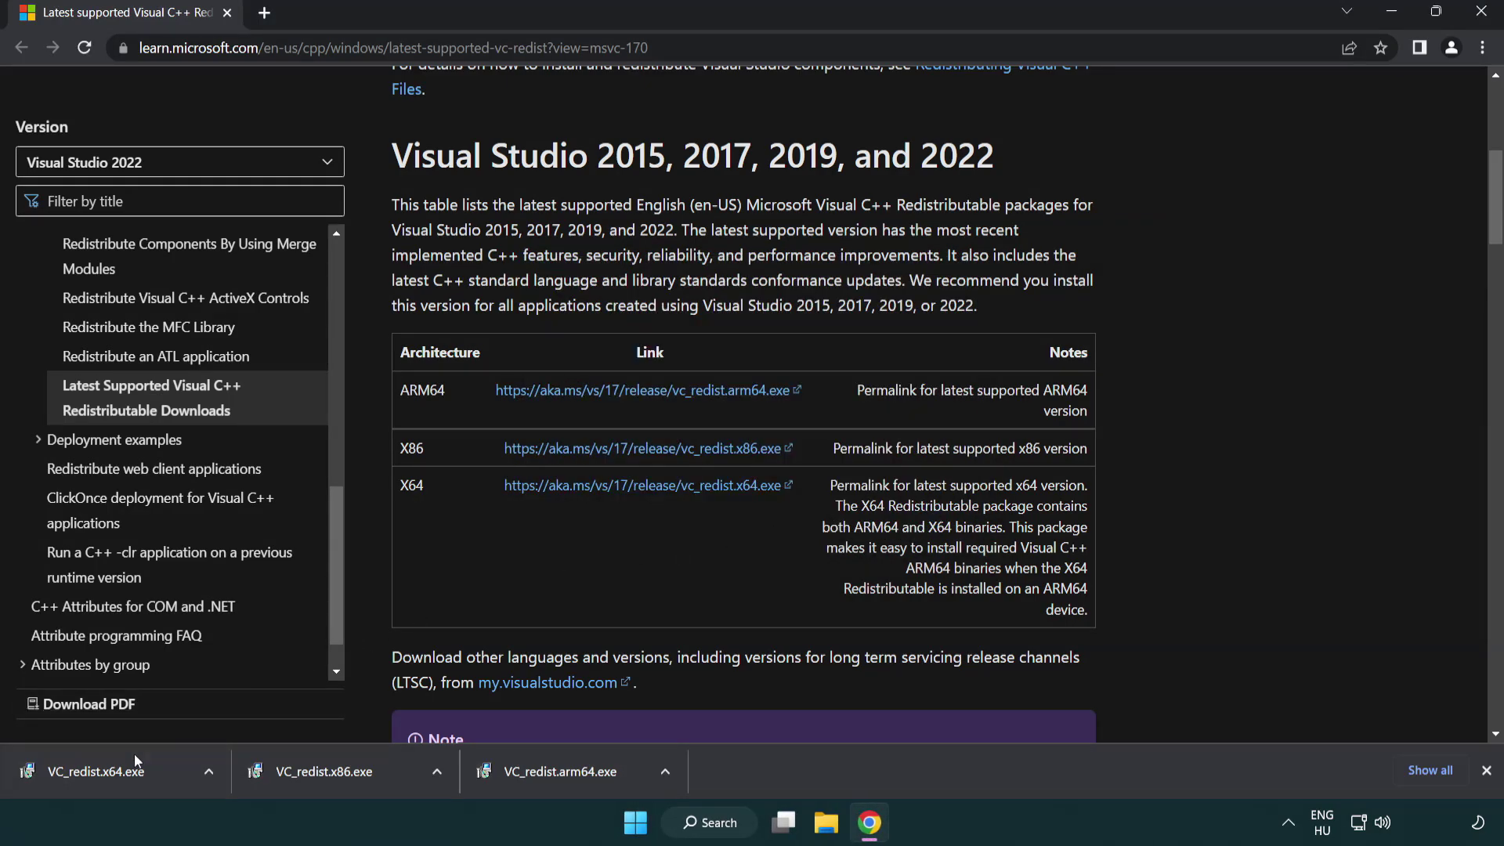
left_click(113, 768)
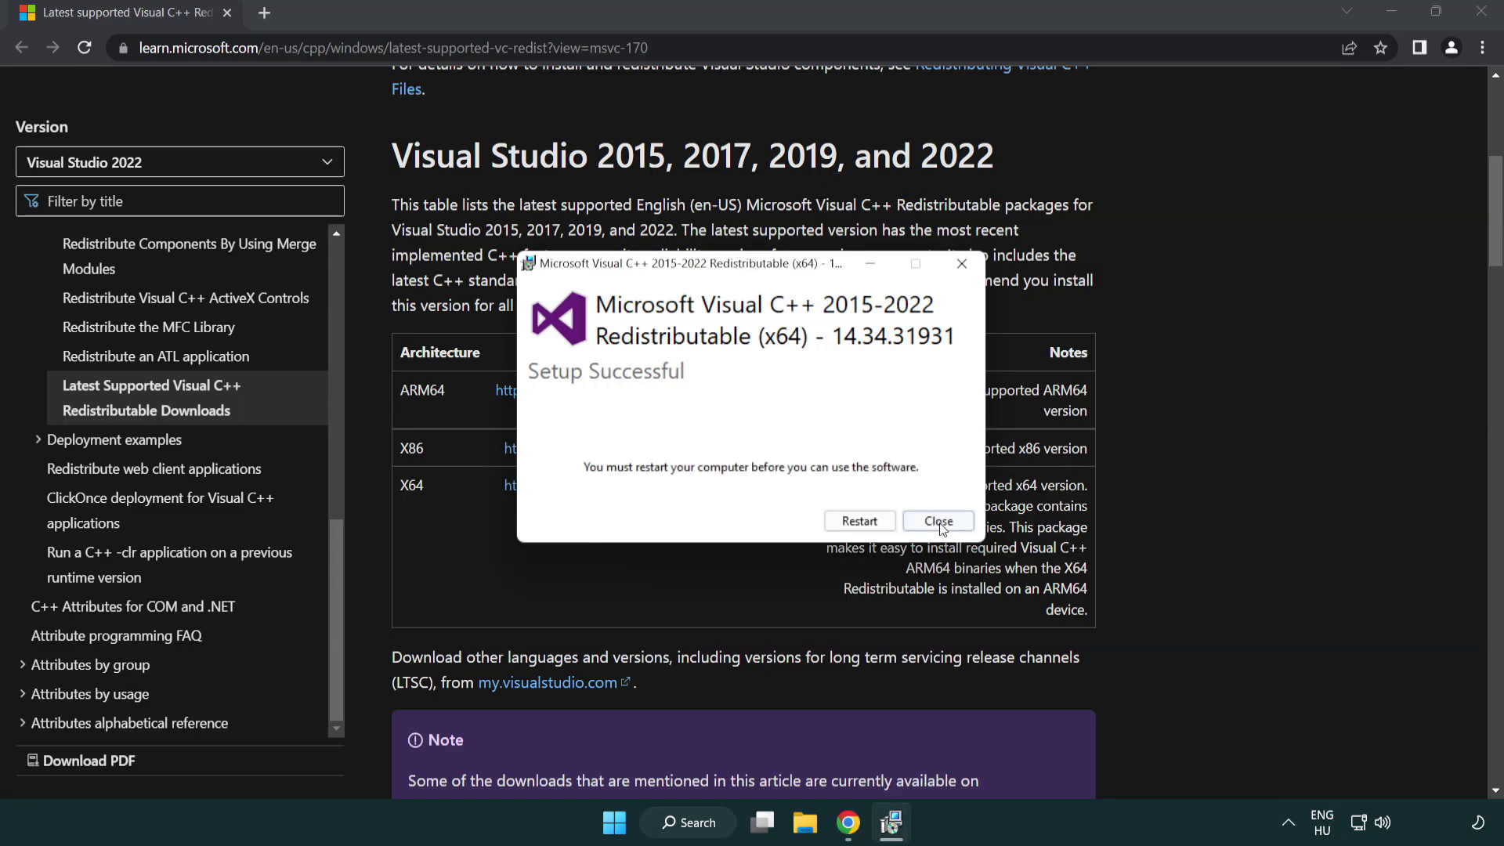
left_click(939, 521)
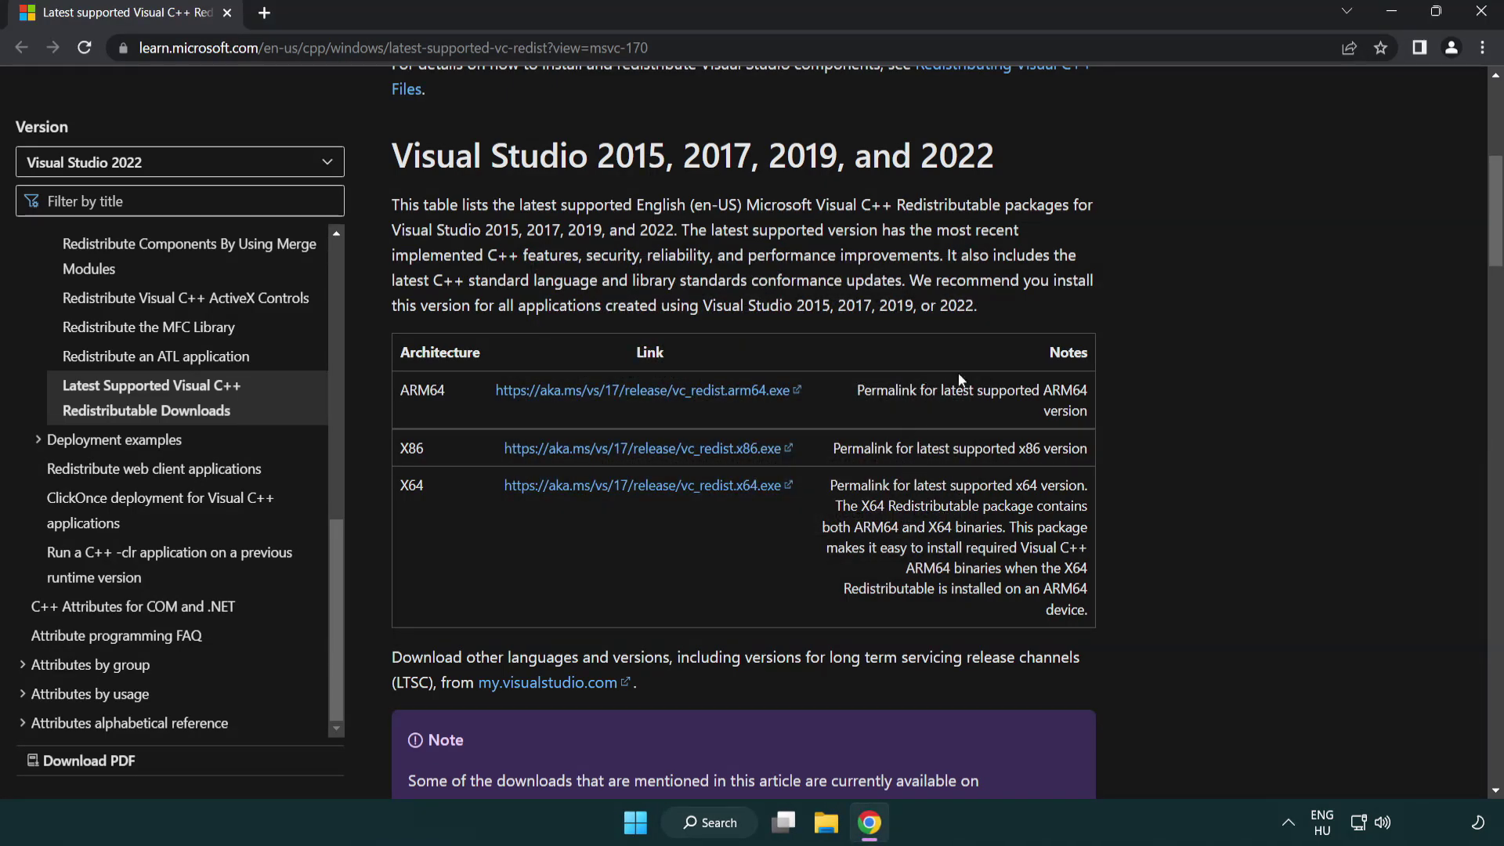
Close Chrome and launch Command Prompt as administrator from Windows Search.
left_click(1483, 14)
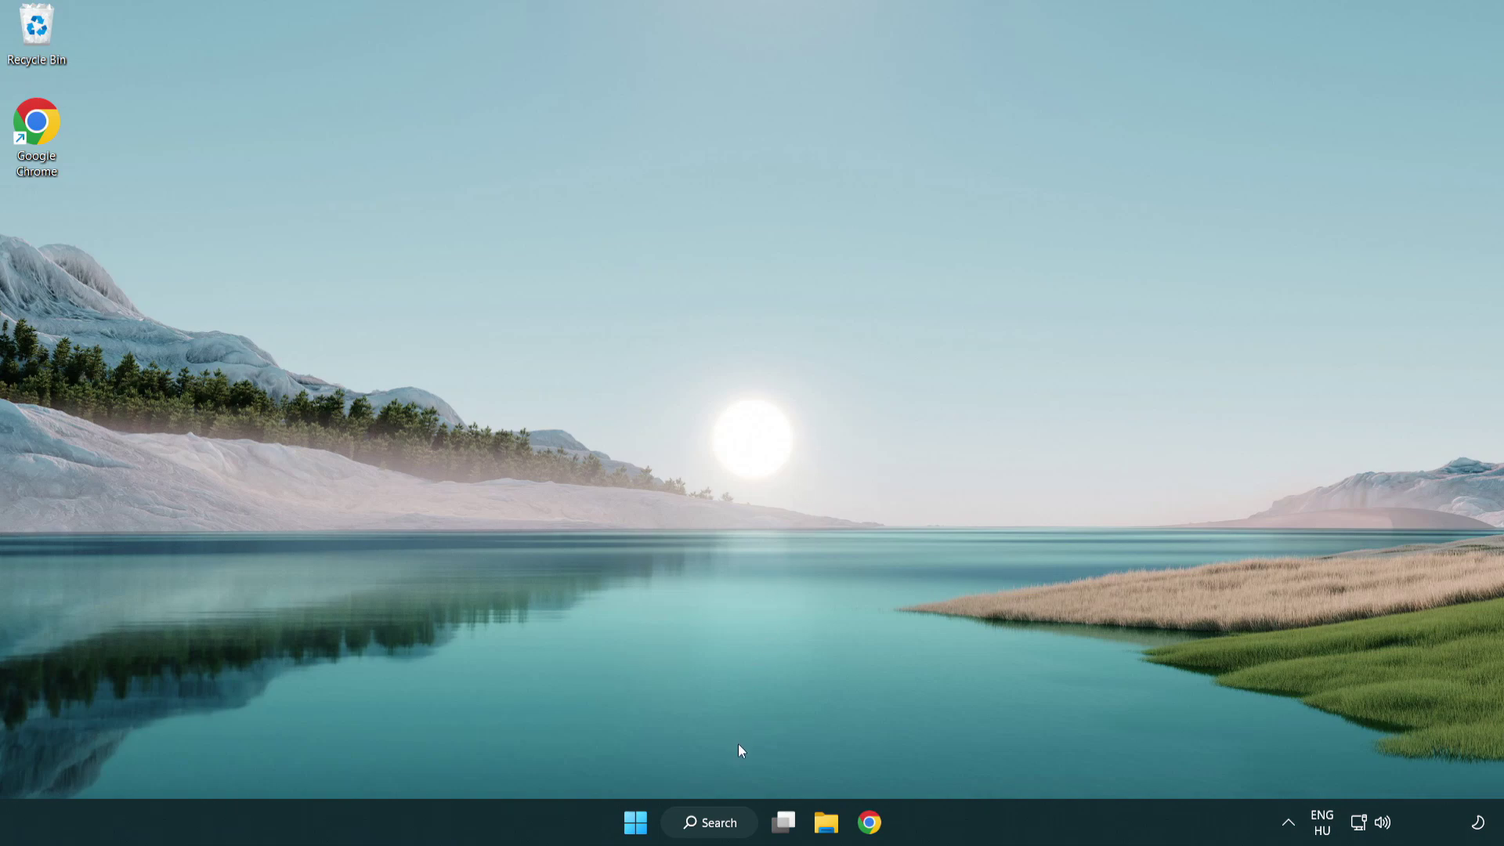
left_click(705, 823)
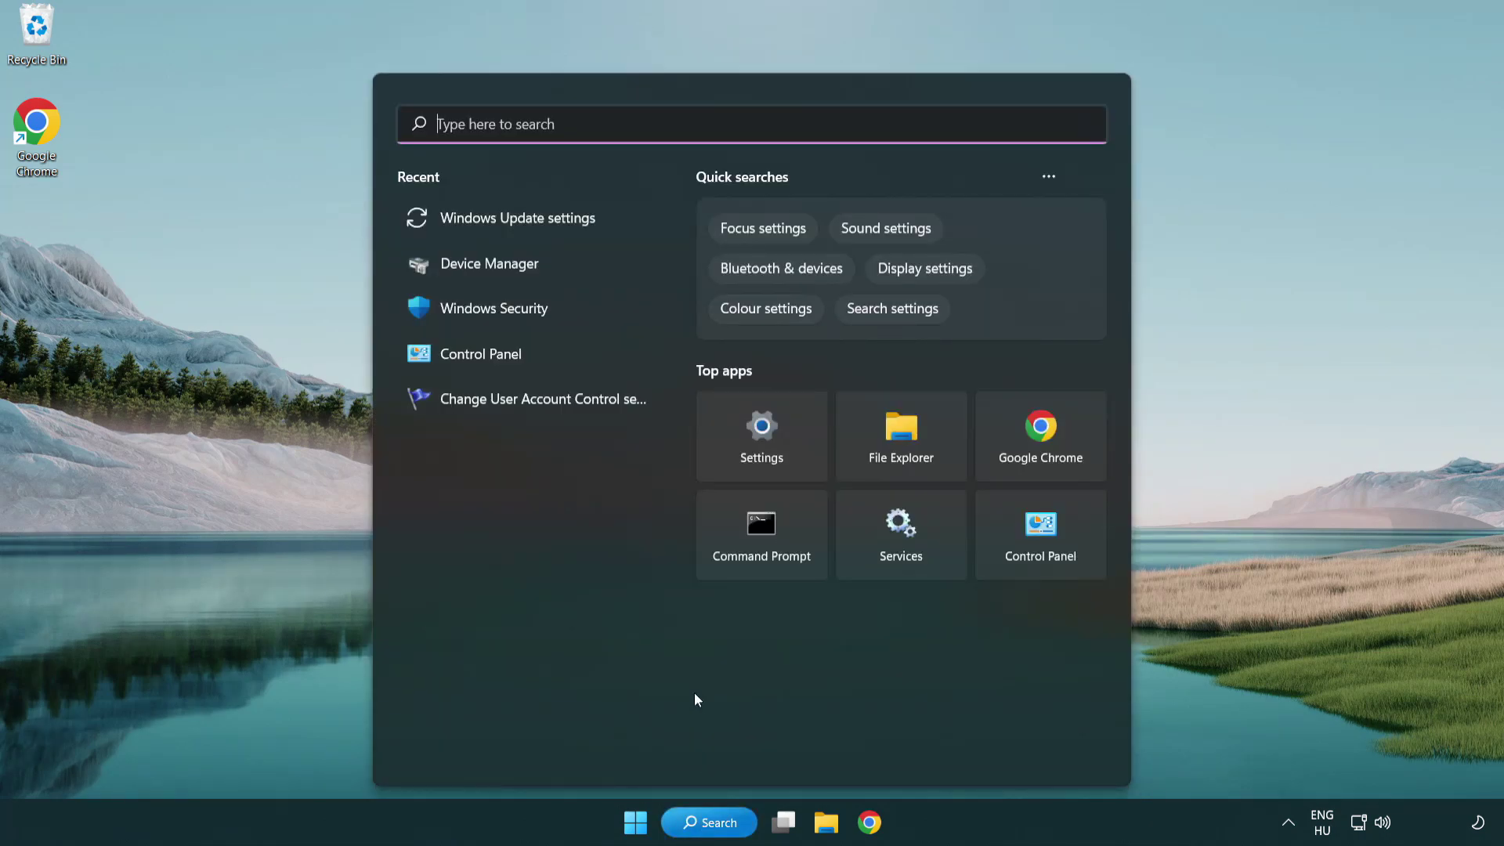
type("cm")
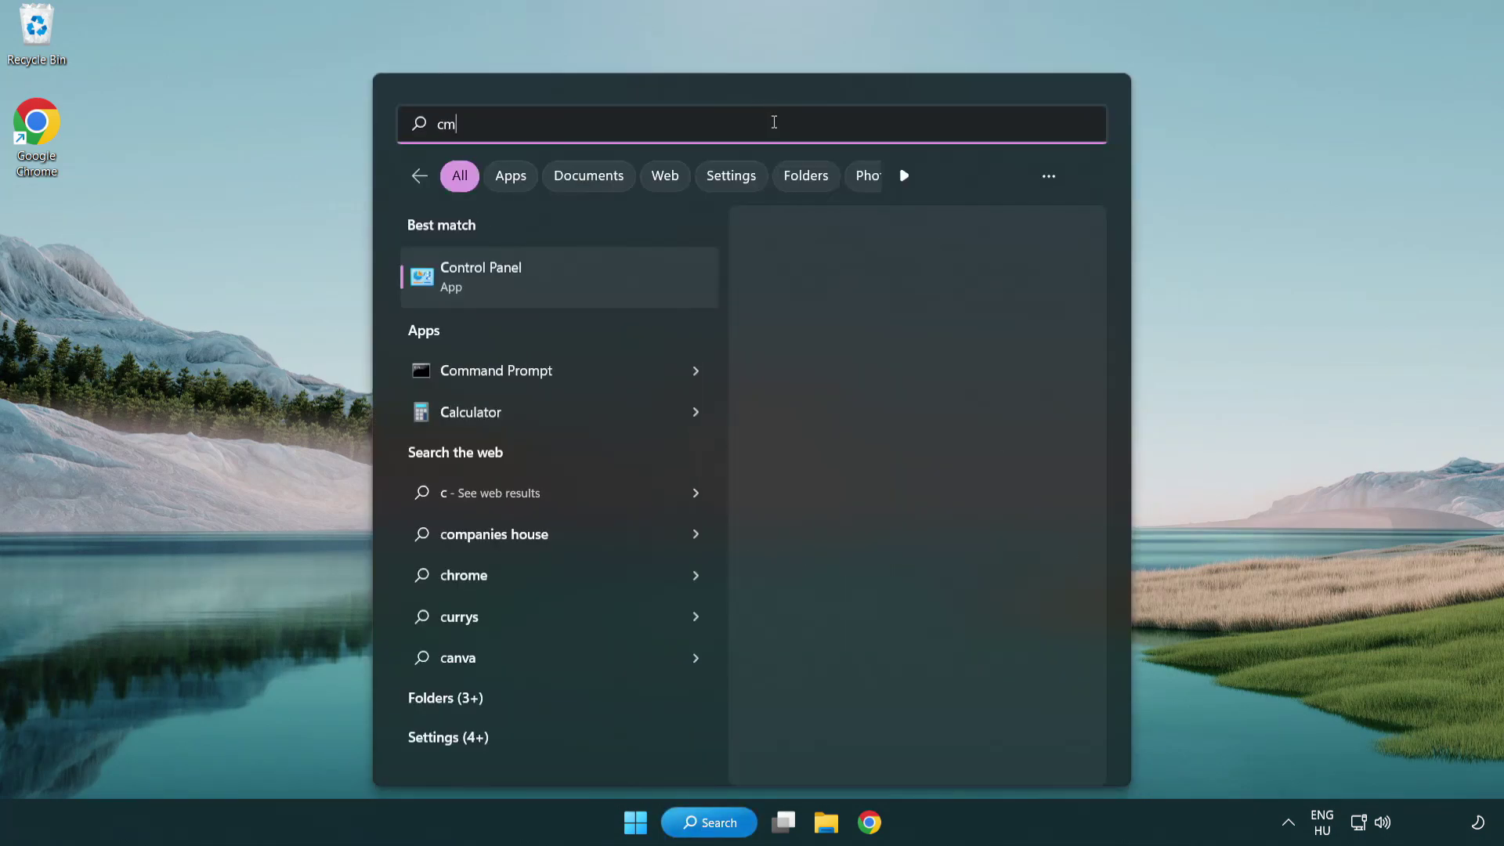
type("d")
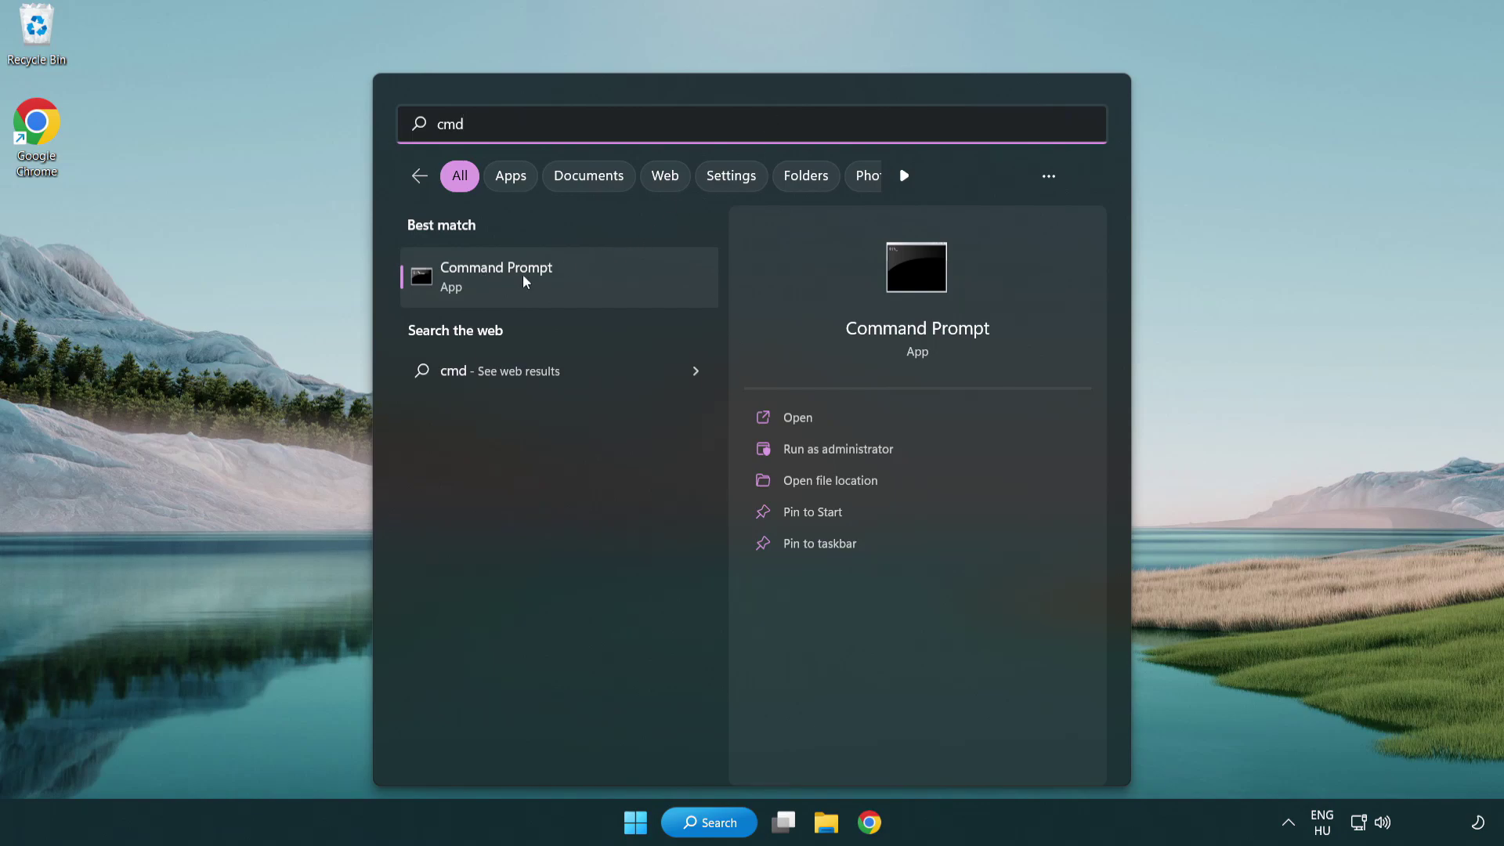
right_click(575, 280)
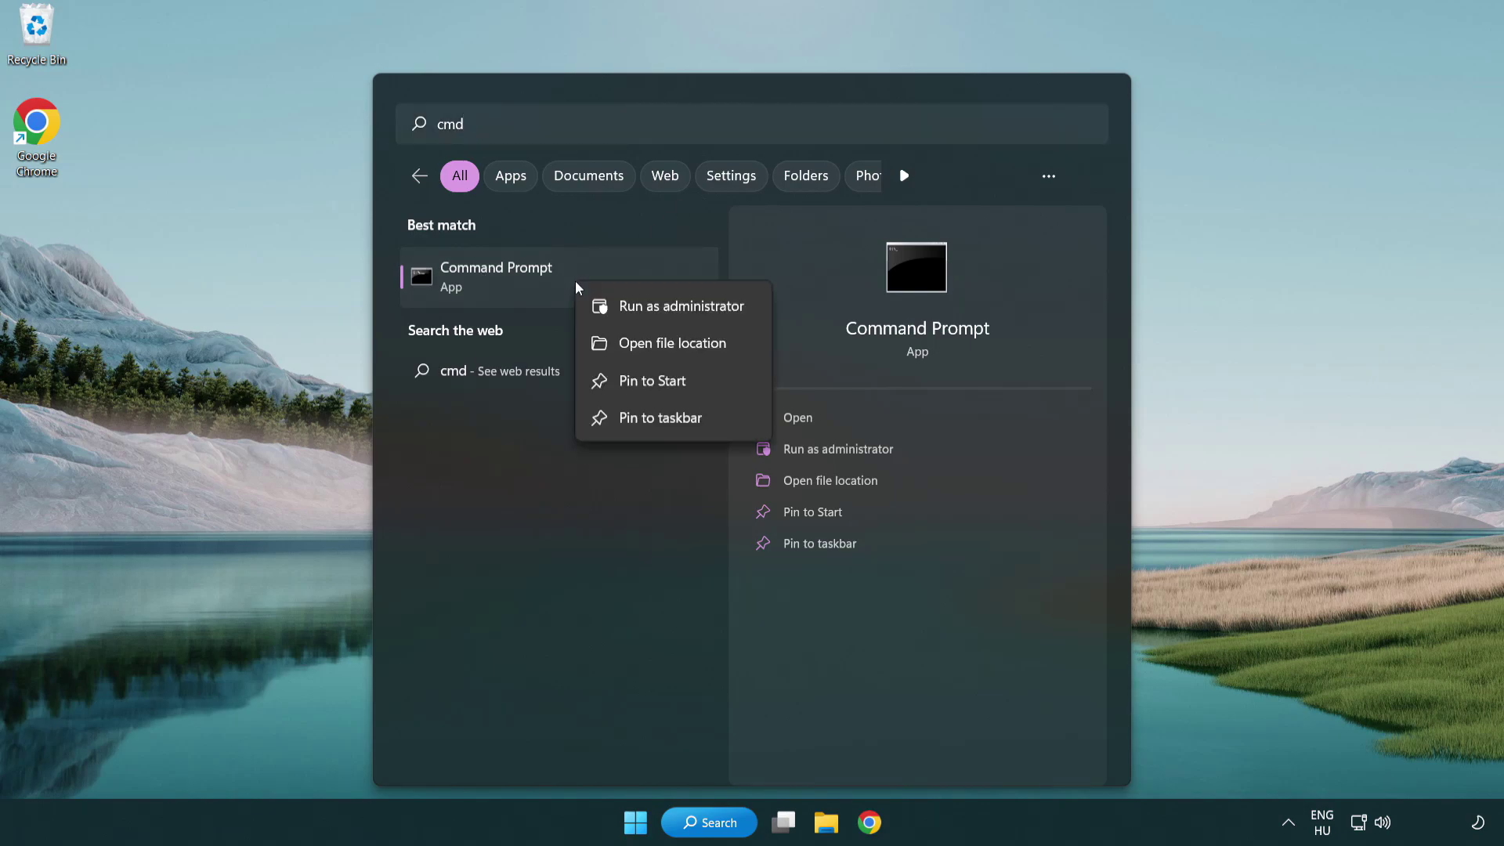
left_click(679, 313)
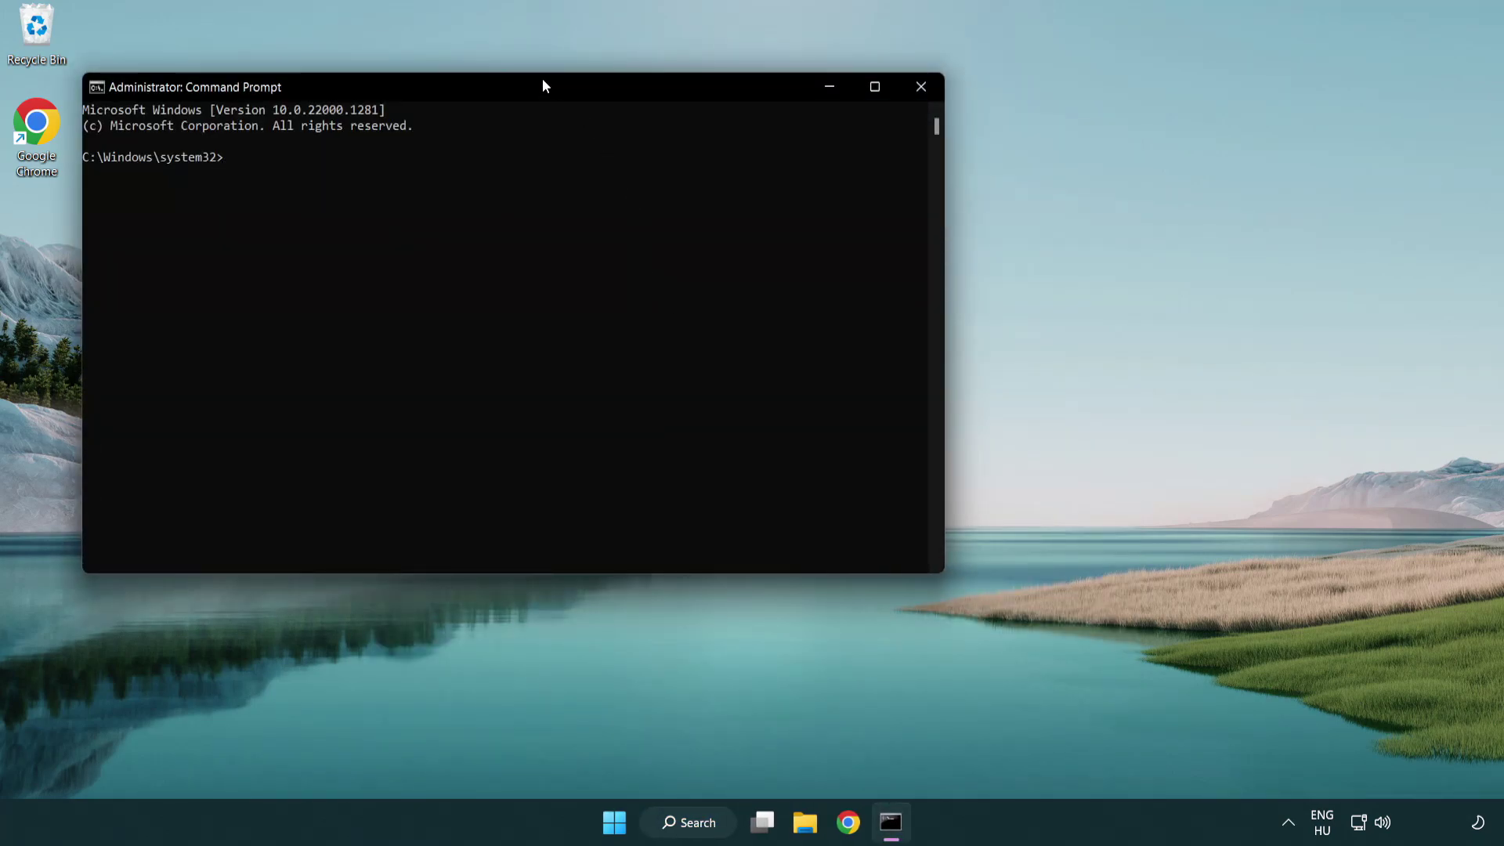
left_click_drag(542, 86, 758, 153)
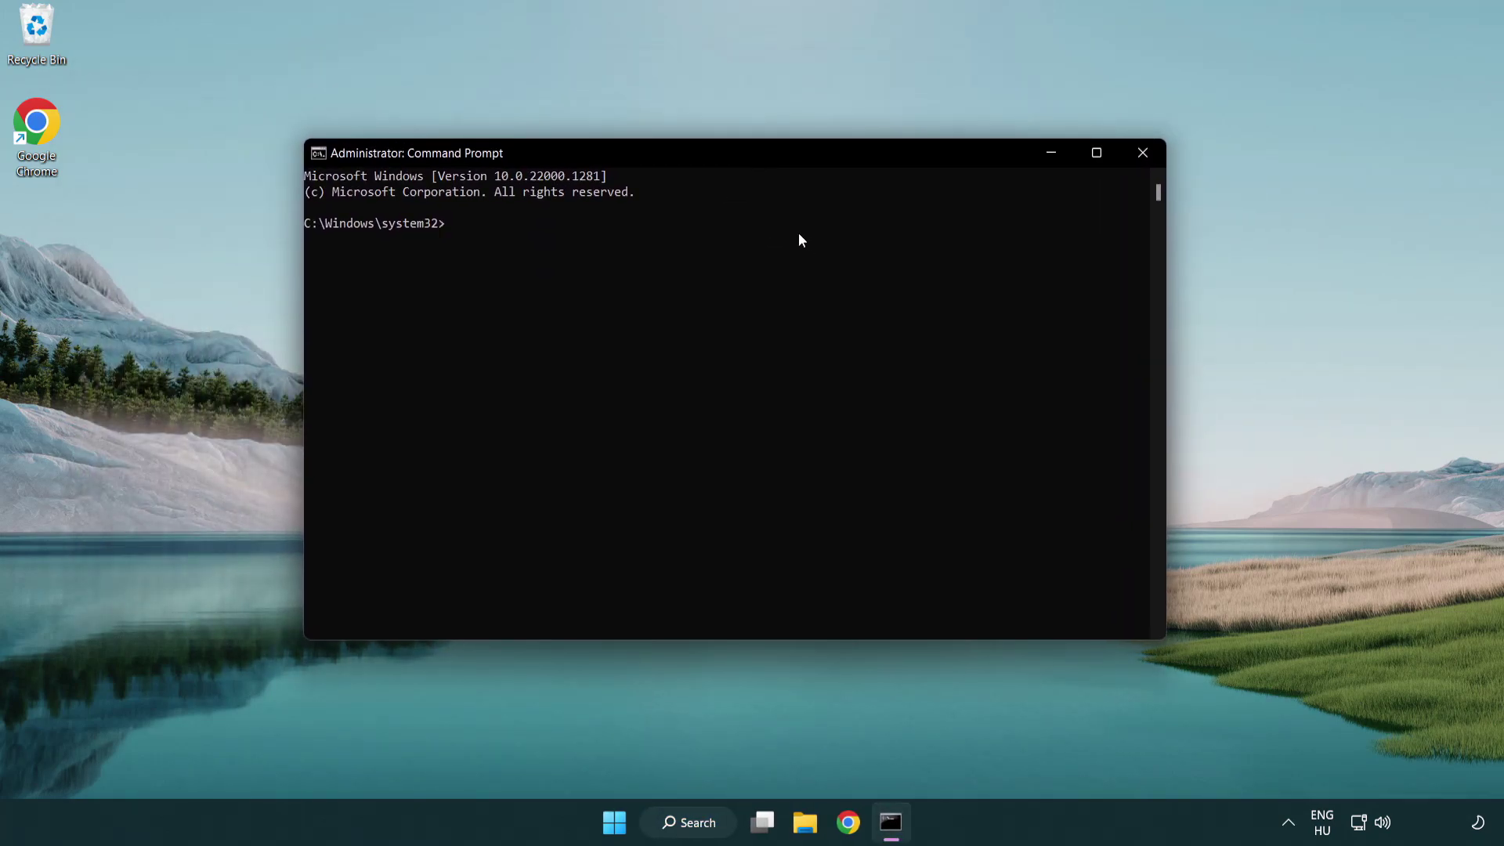
type("sc")
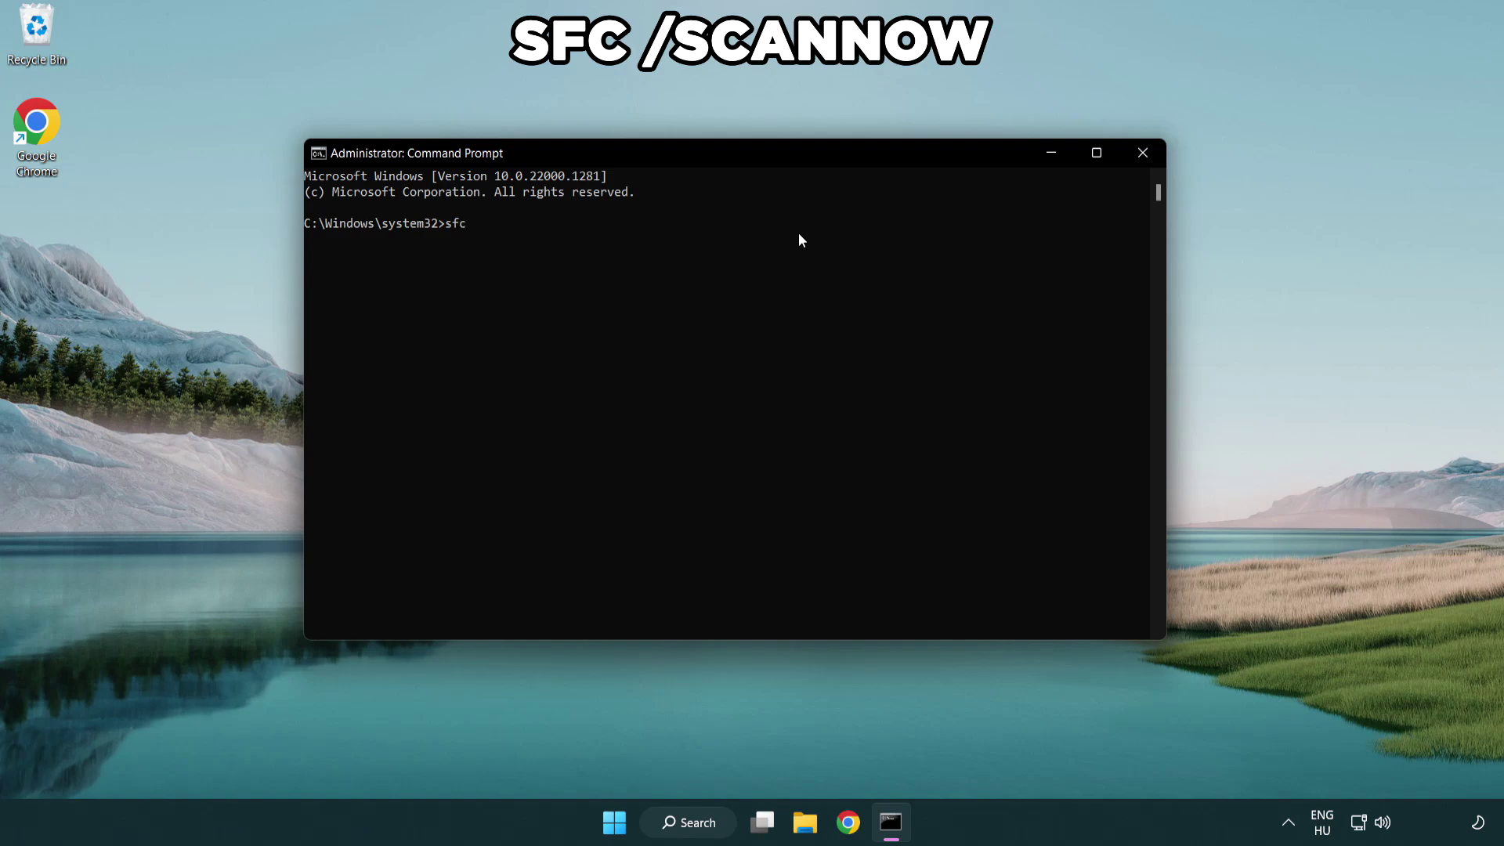
type("anno")
type("w")
Run sfc /scannow, confirm no integrity violations, and close Command Prompt.
key("Return")
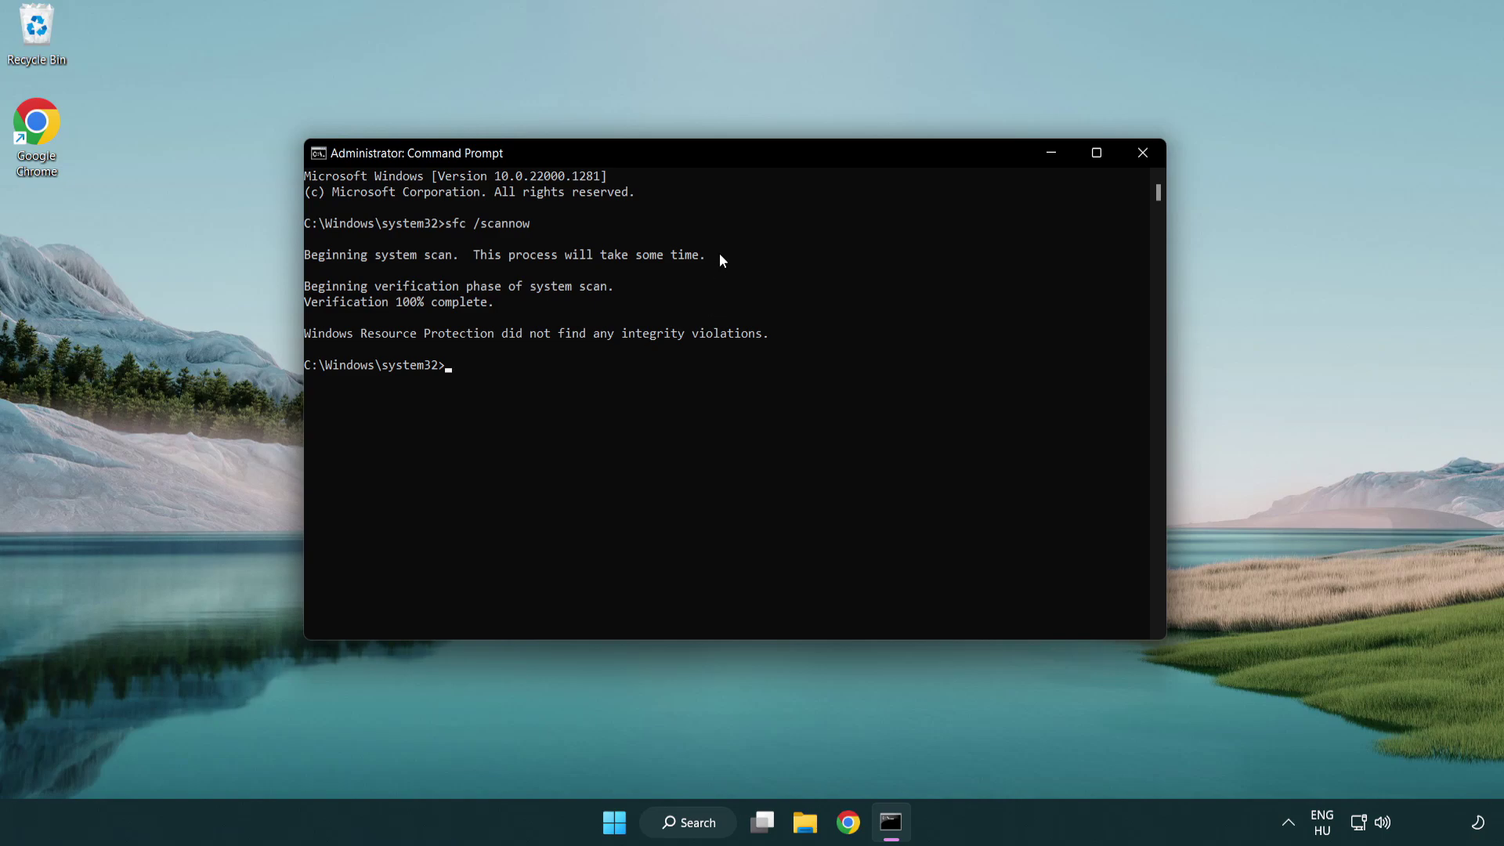
left_click(1142, 153)
Show the Start menu's power options: Sleep, Shut down and Restart.
key("super")
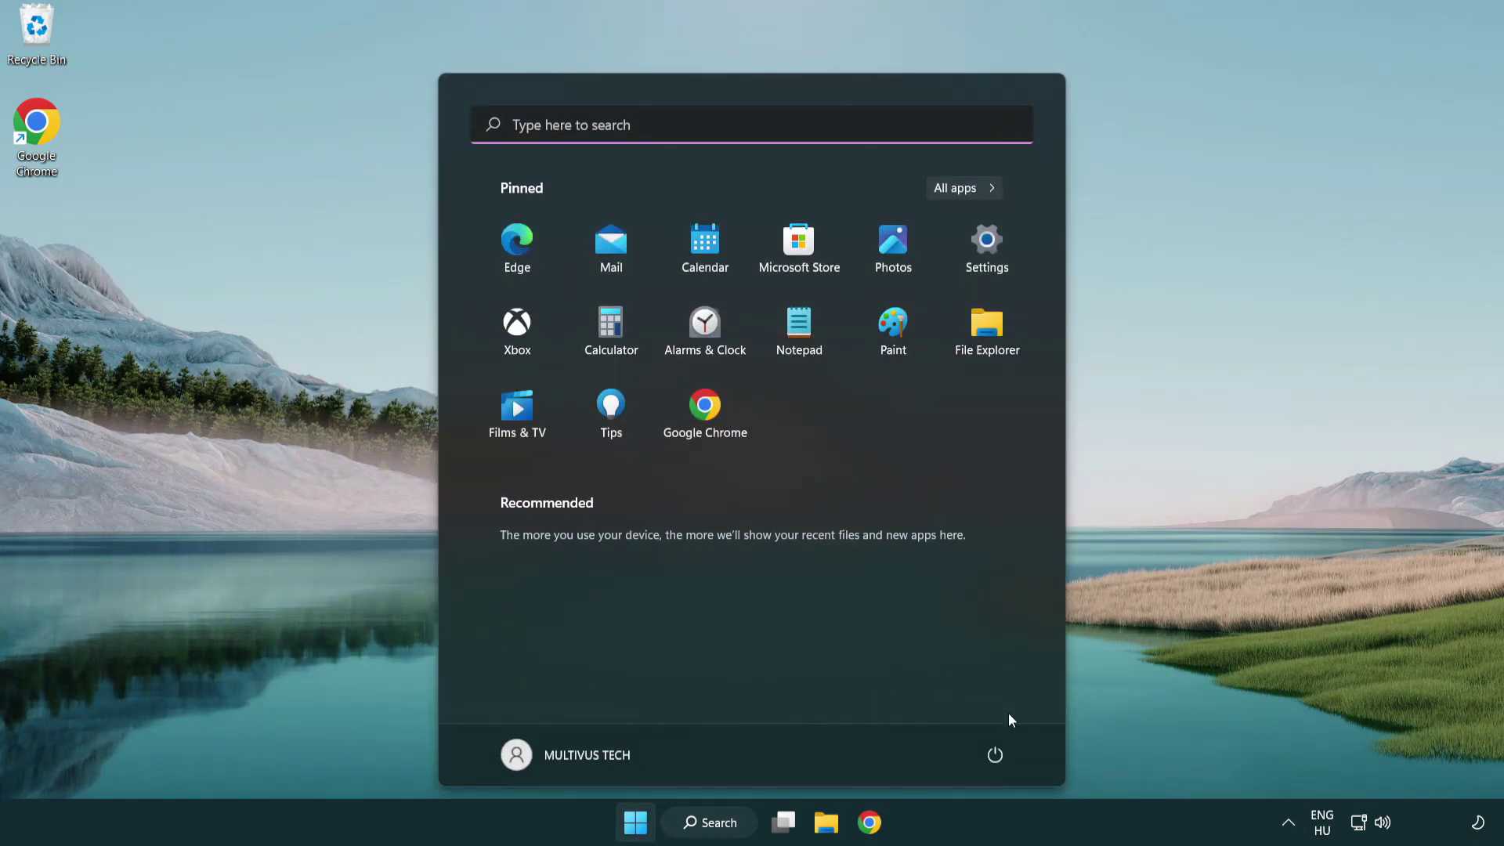
left_click(995, 754)
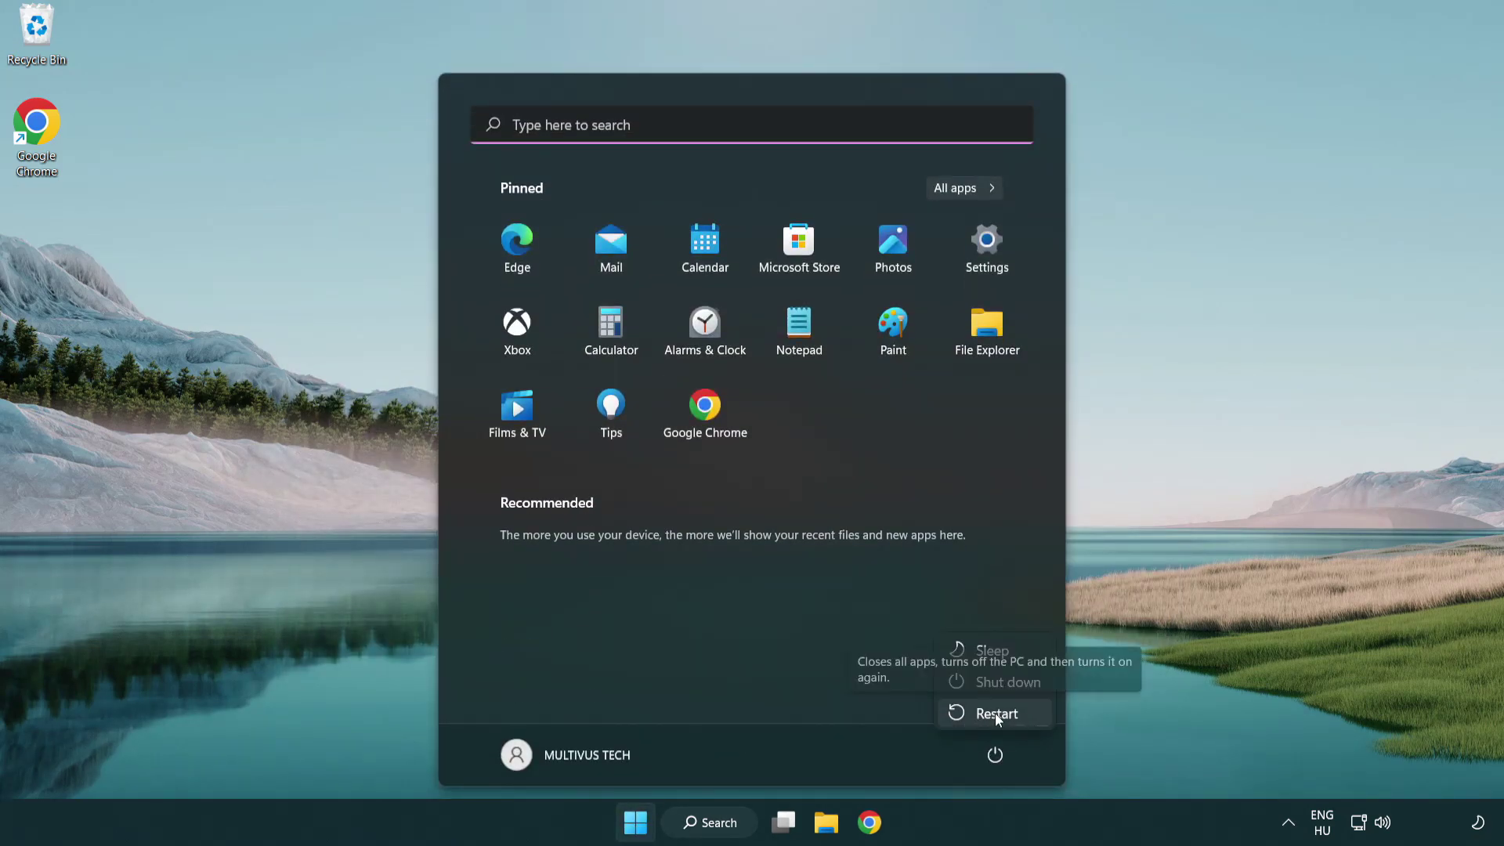